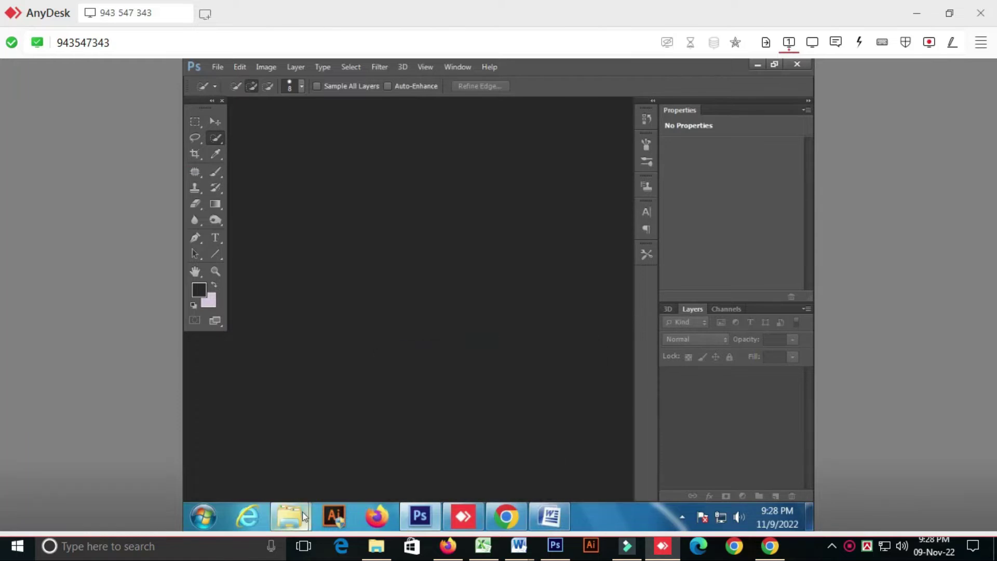
Go to the folder of numbered shirt images inside the Photoshop course folder in File Explorer.
{"action": "left_click", "coordinate": [374, 100]}
{"action": "left_click", "coordinate": [289, 516]}
{"action": "left_click", "coordinate": [281, 436]}
{"action": "left_click", "coordinate": [776, 66]}
{"action": "left_click", "coordinate": [300, 434]}
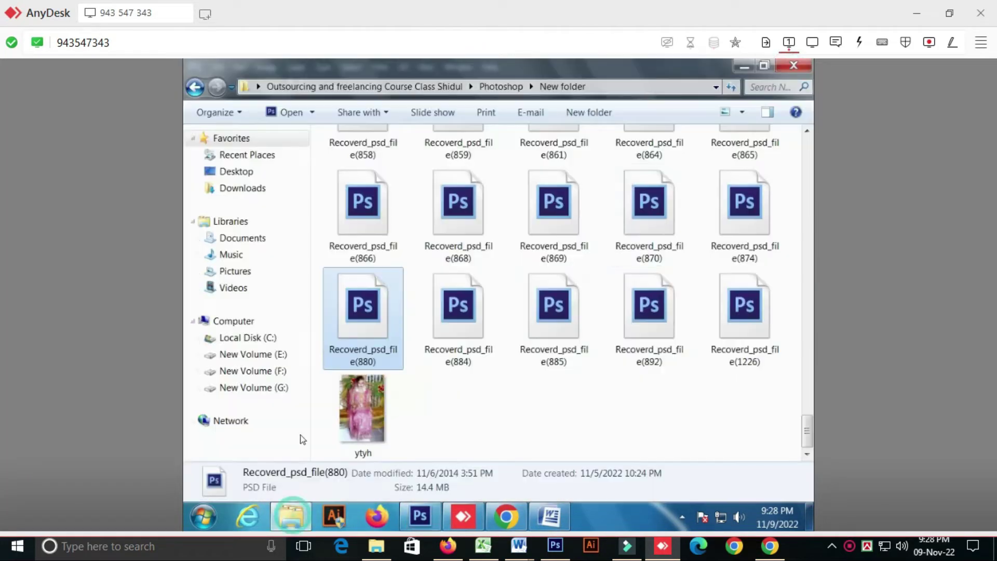
{"action": "scroll", "coordinate": [637, 238], "scroll_direction": "up", "scroll_amount": 15}
{"action": "left_click", "coordinate": [194, 88]}
{"action": "double_click", "coordinate": [647, 180]}
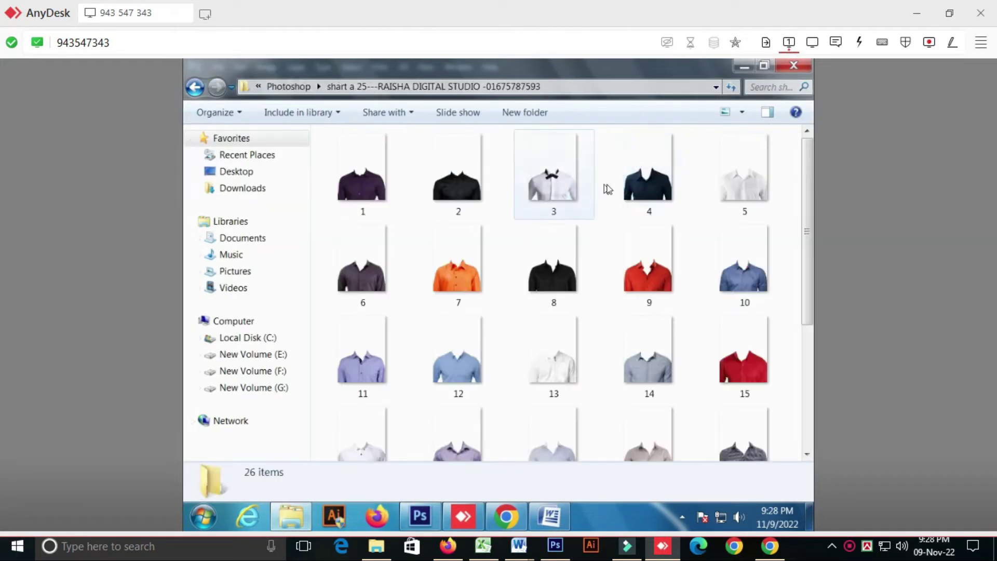
Open shirt images 2, 3, 4, 8 and 10 together in Photoshop.
{"action": "left_click", "coordinate": [554, 182]}
{"action": "left_click", "coordinate": [542, 274], "text": "ctrl"}
{"action": "left_click", "coordinate": [647, 187], "text": "ctrl"}
{"action": "left_click", "coordinate": [460, 187], "text": "ctrl"}
{"action": "left_click", "coordinate": [740, 276], "text": "ctrl"}
{"action": "left_click_drag", "start_coordinate": [553, 276], "coordinate": [436, 416]}
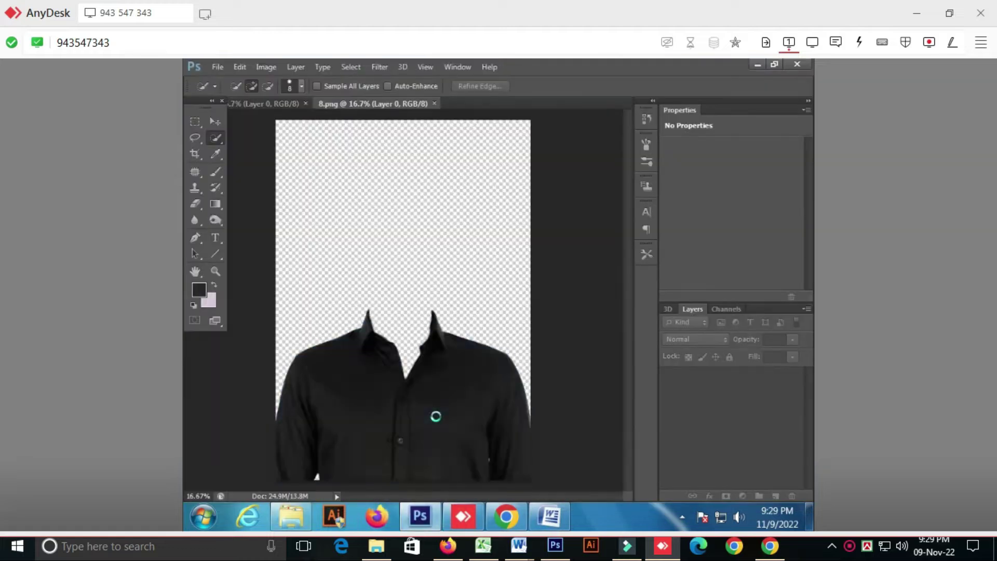
{"action": "left_click", "coordinate": [758, 65]}
{"action": "left_click", "coordinate": [761, 65]}
{"action": "left_click_drag", "start_coordinate": [335, 77], "coordinate": [581, 266]}
{"action": "key", "text": "Return"}
{"action": "key", "text": "ctrl+z"}
Float the opened shirt documents in separate windows.
{"action": "left_click", "coordinate": [251, 104]}
{"action": "left_click_drag", "start_coordinate": [263, 104], "coordinate": [337, 194]}
{"action": "left_click_drag", "start_coordinate": [285, 105], "coordinate": [358, 151]}
Open the portrait photo A = 049.jpg from File Explorer as its own Photoshop document.
{"action": "left_click", "coordinate": [757, 65]}
{"action": "left_click_drag", "start_coordinate": [335, 77], "coordinate": [575, 223]}
{"action": "left_click_drag", "start_coordinate": [306, 151], "coordinate": [350, 105]}
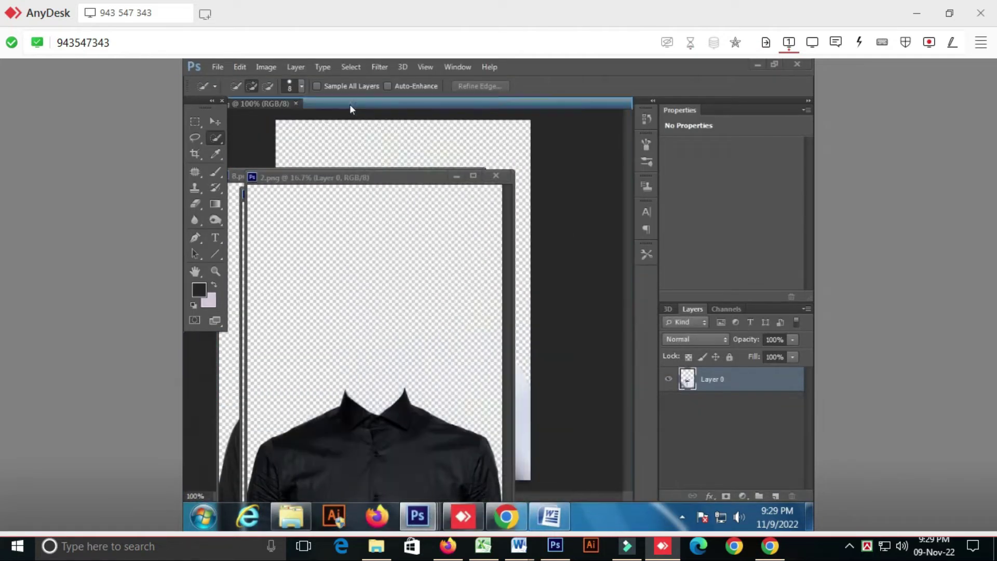
Place the portrait and the white bow-tie shirt 3.png side by side in floating windows, with the Move tool active.
{"action": "left_click", "coordinate": [263, 105]}
{"action": "left_click", "coordinate": [333, 103]}
{"action": "left_click_drag", "start_coordinate": [262, 105], "coordinate": [285, 104]}
{"action": "left_click", "coordinate": [215, 121]}
{"action": "left_click_drag", "start_coordinate": [242, 148], "coordinate": [685, 135]}
{"action": "left_click_drag", "start_coordinate": [616, 149], "coordinate": [401, 124]}
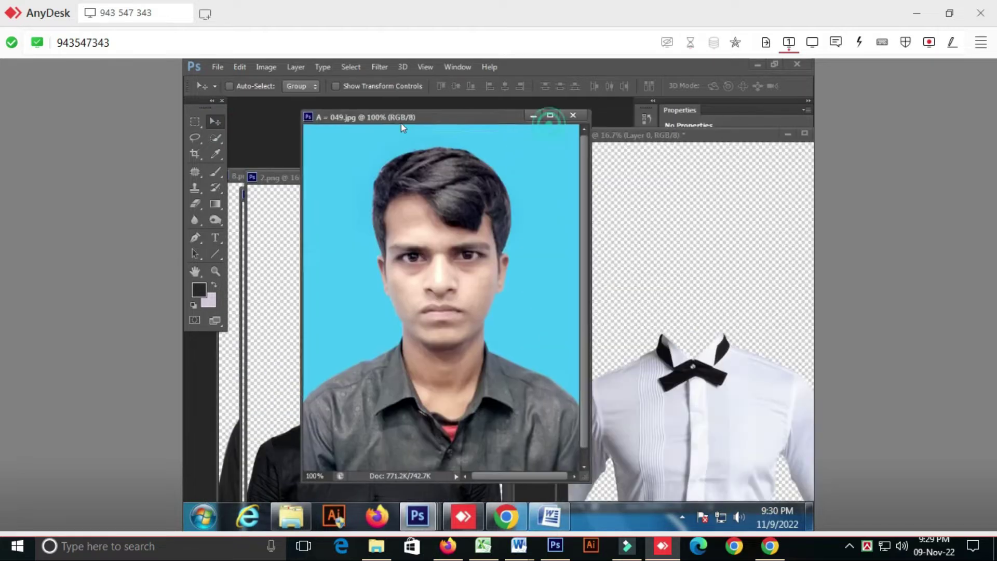
Copy the white bow-tie shirt from 3.png into the portrait document as a new layer.
{"action": "left_click", "coordinate": [637, 431]}
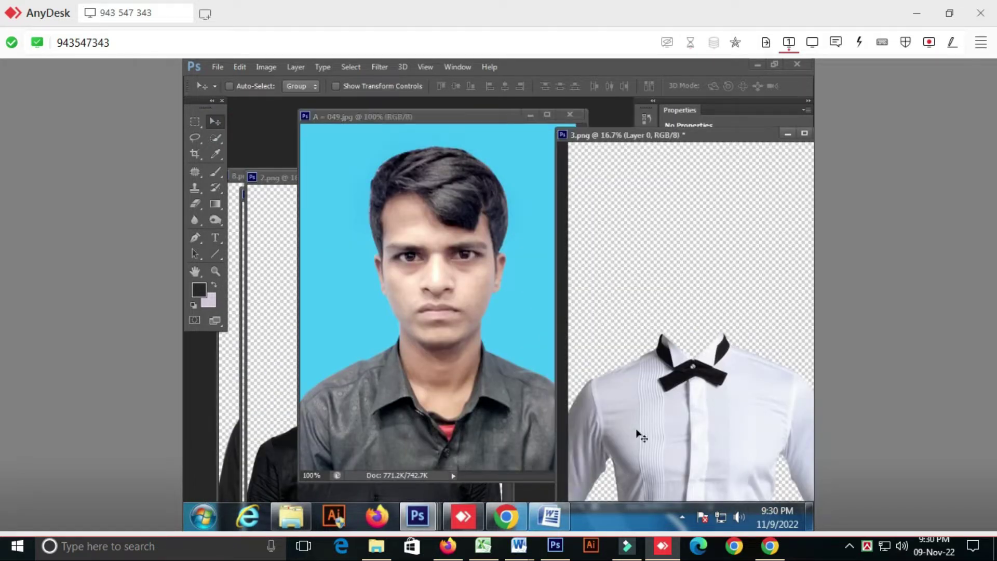
{"action": "left_click_drag", "start_coordinate": [636, 431], "coordinate": [452, 372]}
{"action": "left_click", "coordinate": [547, 115]}
{"action": "key", "text": "ctrl+minus"}
{"action": "key", "text": "ctrl+minus"}
{"action": "key", "text": "ctrl+minus"}
{"action": "key", "text": "ctrl+minus"}
{"action": "key", "text": "ctrl+minus"}
{"action": "key", "text": "ctrl+minus"}
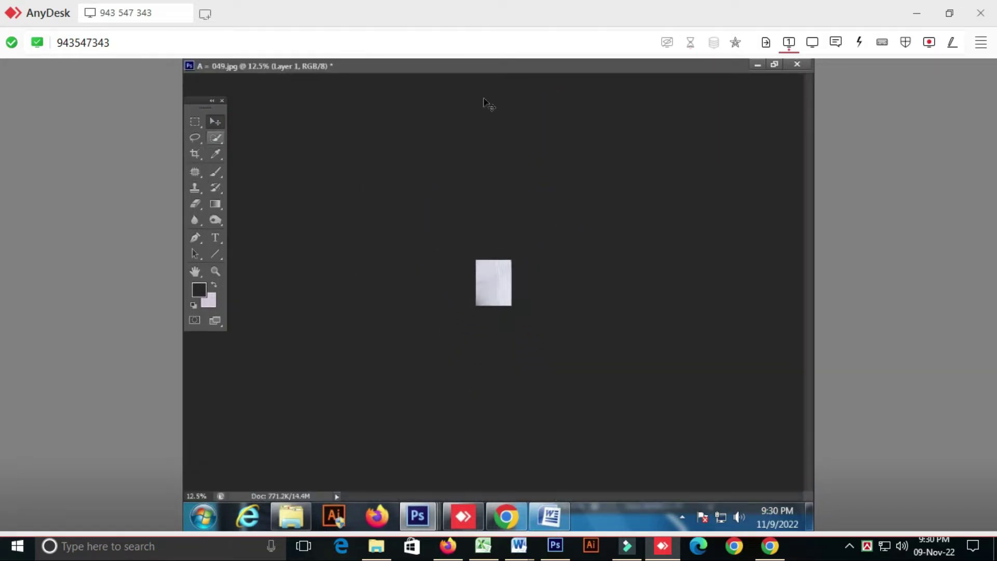
Dock the portrait document as a tab and minimize the loose shirt windows.
{"action": "left_click", "coordinate": [774, 64]}
{"action": "left_click_drag", "start_coordinate": [376, 116], "coordinate": [306, 105]}
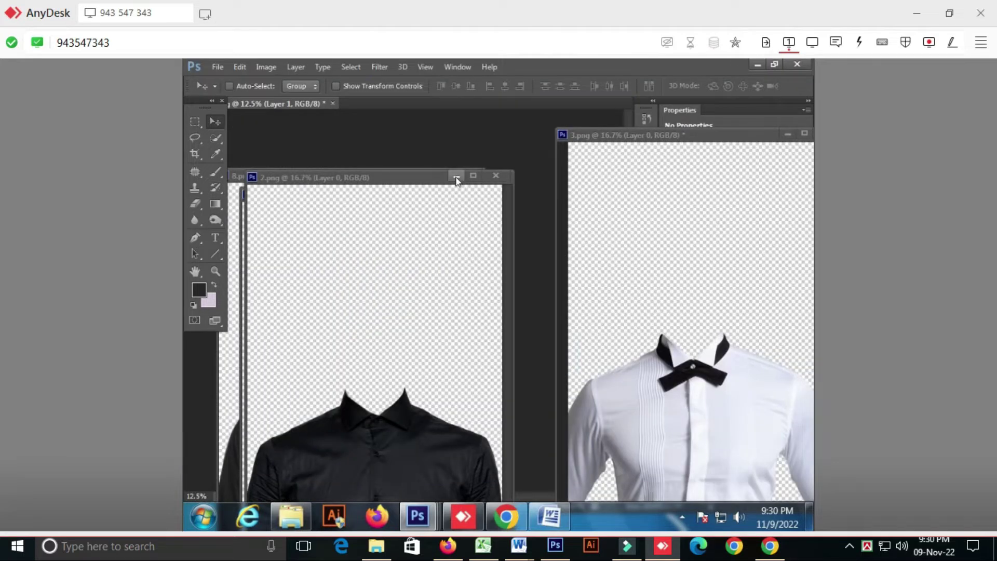
{"action": "left_click", "coordinate": [456, 177]}
{"action": "left_click", "coordinate": [454, 177]}
{"action": "left_click", "coordinate": [455, 193]}
Scale the shirt layer down with Free Transform and place it below the man's chin.
{"action": "key", "text": "ctrl+t"}
{"action": "left_click_drag", "start_coordinate": [541, 364], "coordinate": [464, 313]}
{"action": "left_click_drag", "start_coordinate": [353, 239], "coordinate": [396, 269]}
{"action": "left_click_drag", "start_coordinate": [464, 270], "coordinate": [403, 375]}
{"action": "key", "text": "Return"}
Enlarge the shirt layer from its two lower corners towards the shoulder width.
{"action": "key", "text": "ctrl+plus"}
{"action": "key", "text": "ctrl+plus"}
{"action": "key", "text": "ctrl+plus"}
{"action": "key", "text": "ctrl+plus"}
{"action": "key", "text": "ctrl+plus"}
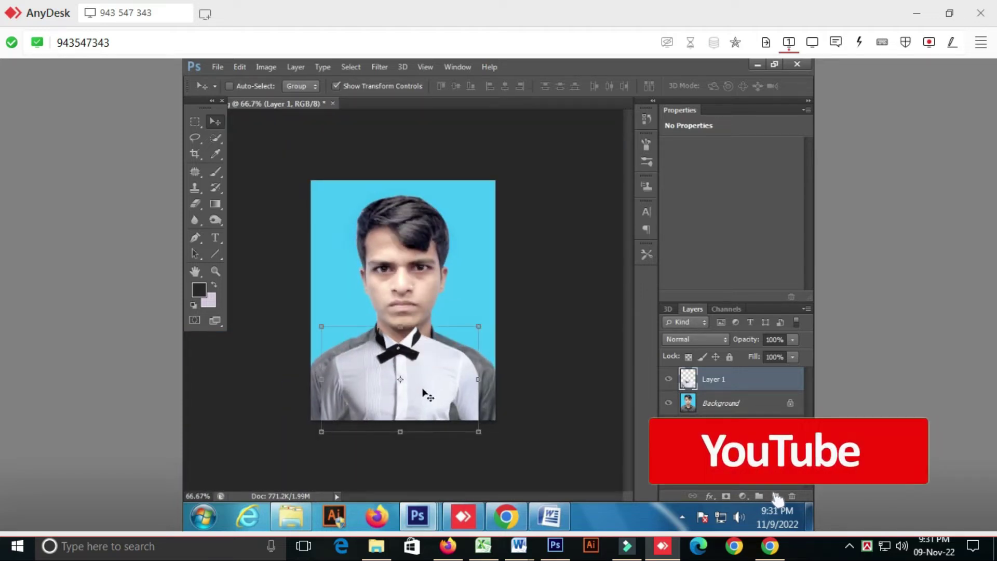
{"action": "key", "text": "ctrl+plus"}
{"action": "key", "text": "ctrl+plus"}
{"action": "key", "text": "ctrl+minus"}
{"action": "key", "text": "ctrl+minus"}
{"action": "key", "text": "ctrl+minus"}
{"action": "left_click_drag", "start_coordinate": [457, 396], "coordinate": [493, 423]}
{"action": "left_click_drag", "start_coordinate": [341, 420], "coordinate": [325, 431]}
{"action": "key", "text": "Return"}
Resize the shirt layer again from its lower-left corner to cover the man's shoulder.
{"action": "key", "text": "ctrl+plus"}
{"action": "key", "text": "ctrl+plus"}
{"action": "left_click_drag", "start_coordinate": [422, 426], "coordinate": [422, 426]}
{"action": "key", "text": "ctrl+plus"}
{"action": "key", "text": "ctrl+minus"}
{"action": "key", "text": "ctrl+minus"}
{"action": "key", "text": "ctrl+minus"}
{"action": "left_click_drag", "start_coordinate": [323, 433], "coordinate": [363, 438]}
{"action": "key", "text": "Return"}
Nudge the shirt layer to the right to centre its collar under the neck.
{"action": "key", "text": "Right"}
{"action": "key", "text": "Right"}
{"action": "key", "text": "Right"}
{"action": "key", "text": "Right"}
{"action": "key", "text": "Right"}
{"action": "key", "text": "Right"}
{"action": "key", "text": "Right"}
{"action": "key", "text": "Right"}
{"action": "key", "text": "Right"}
{"action": "key", "text": "Right"}
{"action": "key", "text": "Right"}
{"action": "key", "text": "Right"}
{"action": "key", "text": "Right"}
{"action": "key", "text": "Right"}
{"action": "key", "text": "Right"}
{"action": "key", "text": "Right"}
{"action": "key", "text": "Right"}
Scale the shirt layer down slightly from its lower-right corner to fit the neck.
{"action": "key", "text": "ctrl+plus"}
{"action": "key", "text": "ctrl+plus"}
{"action": "key", "text": "ctrl+plus"}
{"action": "key", "text": "ctrl+minus"}
{"action": "key", "text": "ctrl+minus"}
{"action": "key", "text": "ctrl+minus"}
{"action": "left_click_drag", "start_coordinate": [504, 439], "coordinate": [497, 436]}
{"action": "key", "text": "Return"}
Shrink the shirt layer slightly from its upper-left corner and shift it up to align the collar with the neck.
{"action": "key", "text": "ctrl+plus"}
{"action": "key", "text": "ctrl+plus"}
{"action": "key", "text": "ctrl+plus"}
{"action": "key", "text": "ctrl+plus"}
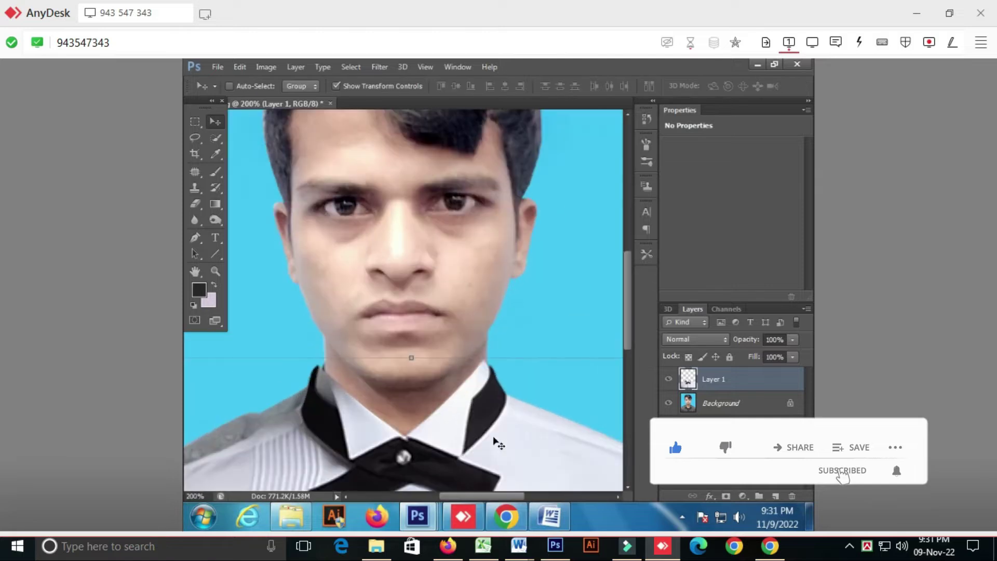
{"action": "key", "text": "ctrl+minus"}
{"action": "key", "text": "ctrl+minus"}
{"action": "key", "text": "ctrl+minus"}
{"action": "key", "text": "ctrl+minus"}
{"action": "left_click_drag", "start_coordinate": [287, 316], "coordinate": [292, 321]}
{"action": "key", "text": "Return"}
{"action": "key", "text": "ctrl+plus"}
{"action": "key", "text": "ctrl+plus"}
{"action": "key", "text": "ctrl+plus"}
{"action": "left_click_drag", "start_coordinate": [530, 450], "coordinate": [526, 440]}
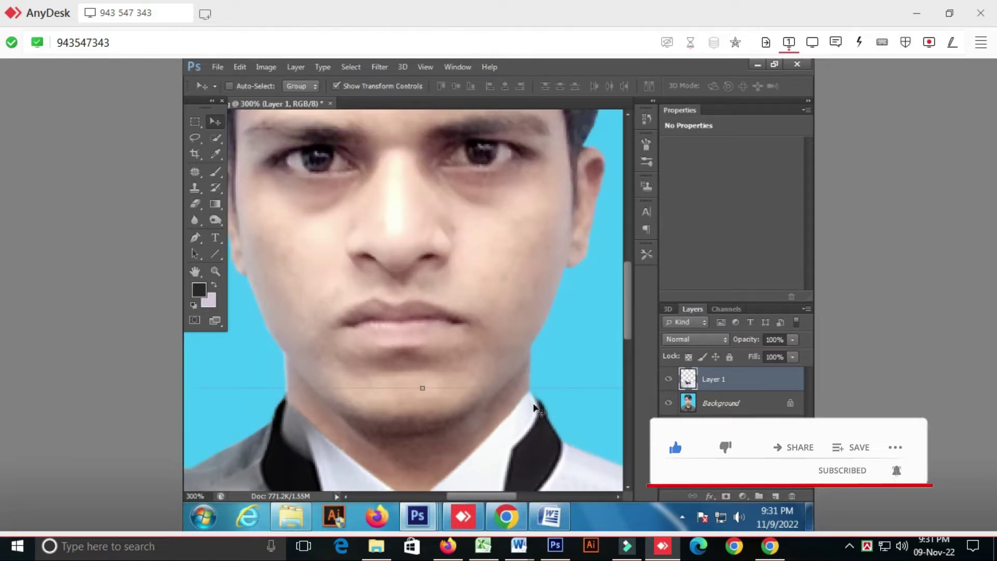
Save the composite as a JPEG under a new file name in the Outsourcing and freelancing Course Class Shidul folder.
{"action": "key", "text": "ctrl+minus"}
{"action": "key", "text": "ctrl+minus"}
{"action": "key", "text": "ctrl+minus"}
{"action": "left_click", "coordinate": [218, 67]}
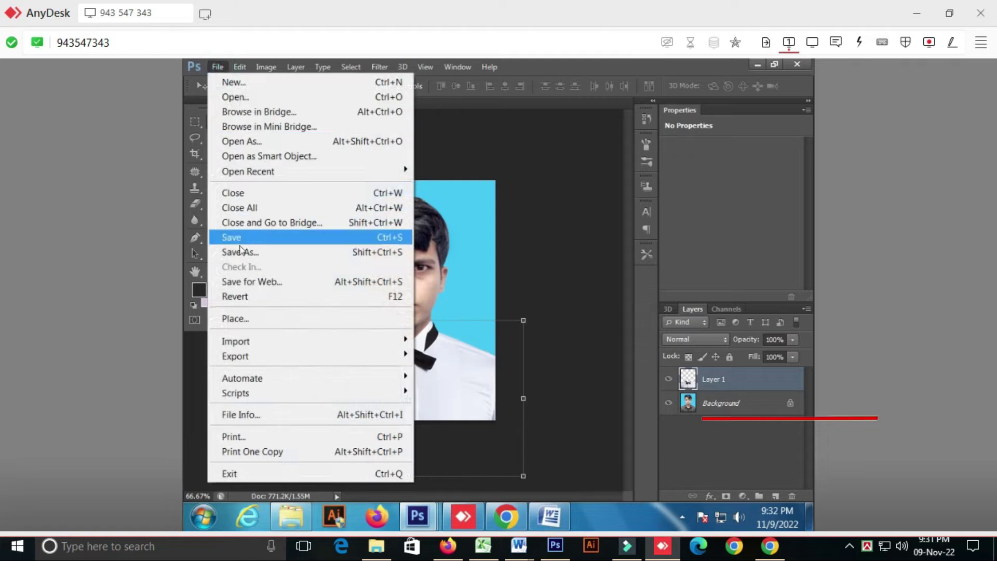
{"action": "left_click", "coordinate": [240, 251]}
{"action": "double_click", "coordinate": [629, 168]}
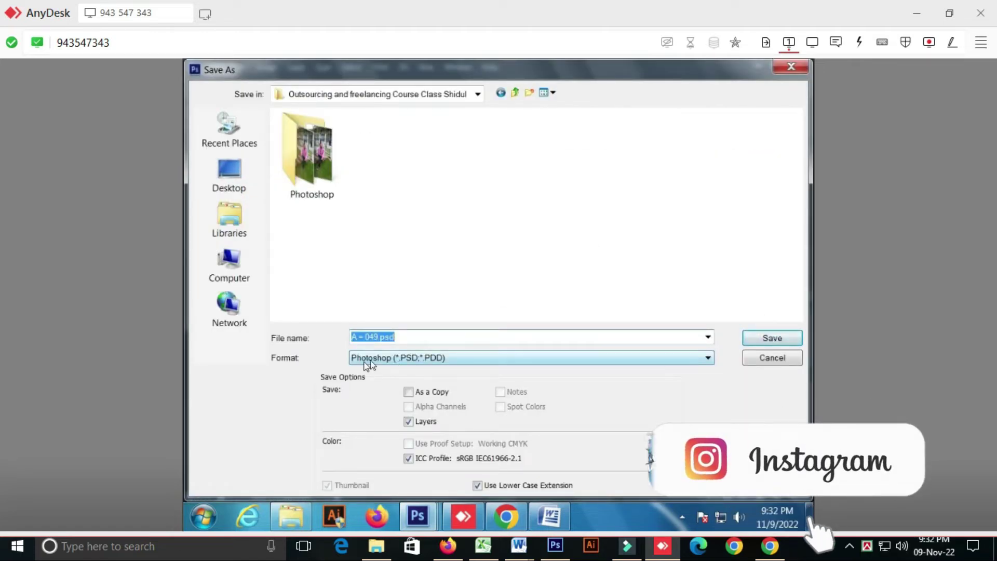
{"action": "left_click", "coordinate": [394, 359]}
{"action": "left_click", "coordinate": [412, 229]}
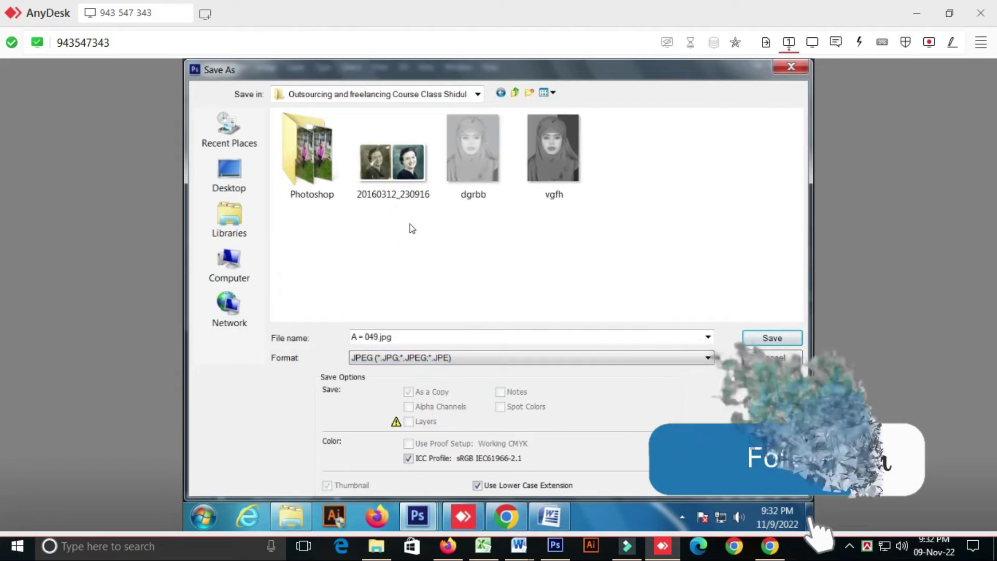
{"action": "left_click", "coordinate": [423, 338]}
{"action": "type", "text": "vdighd"}
{"action": "key", "text": "Return"}
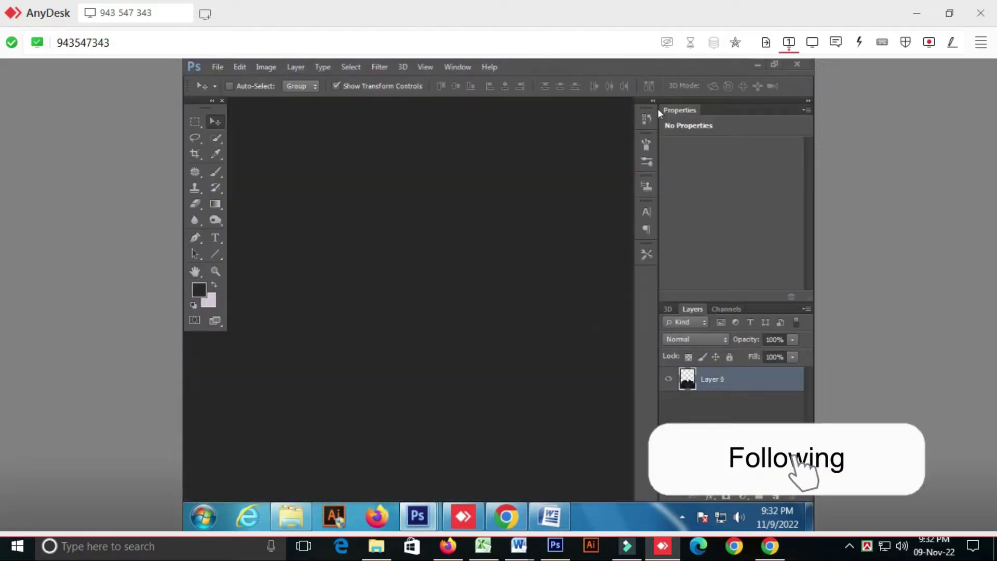
Open the newly saved JPEG from File Explorer in Photoshop.
{"action": "left_click", "coordinate": [757, 65]}
{"action": "double_click", "coordinate": [274, 84]}
{"action": "left_click_drag", "start_coordinate": [739, 175], "coordinate": [411, 321]}
Outline the leftover grey shirt area above the left shoulder with the Patch tool.
{"action": "key", "text": "ctrl+plus"}
{"action": "key", "text": "ctrl+plus"}
{"action": "key", "text": "ctrl+plus"}
{"action": "left_click_drag", "start_coordinate": [337, 352], "coordinate": [463, 216]}
{"action": "left_click_drag", "start_coordinate": [303, 381], "coordinate": [470, 292]}
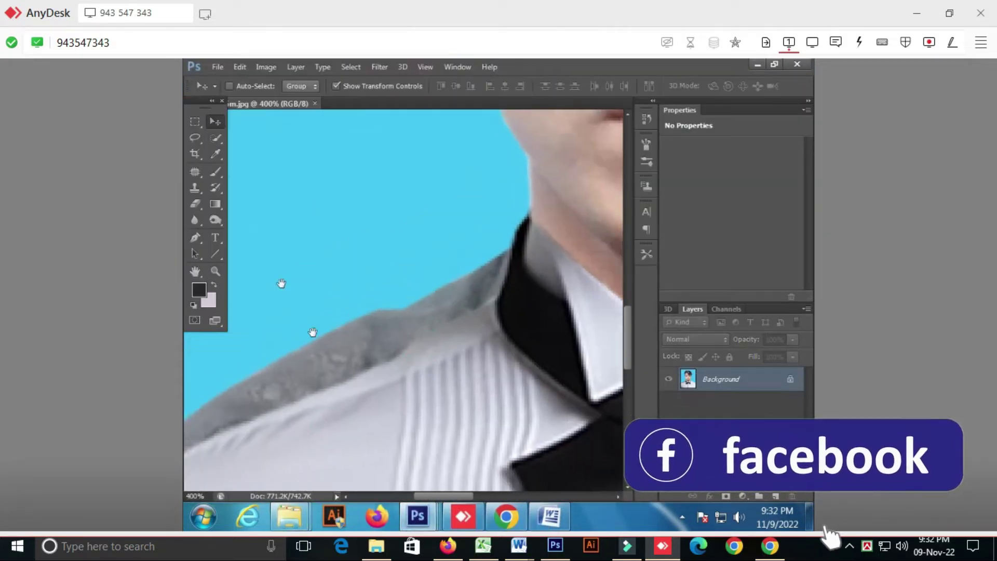
{"action": "left_click_drag", "start_coordinate": [280, 282], "coordinate": [337, 282]}
{"action": "left_click", "coordinate": [195, 172]}
{"action": "mouse_move", "coordinate": [512, 202]}
{"action": "left_mouse_down"}
{"action": "mouse_move", "coordinate": [579, 219]}
{"action": "mouse_move", "coordinate": [561, 254]}
{"action": "mouse_move", "coordinate": [571, 236]}
{"action": "mouse_move", "coordinate": [529, 231]}
{"action": "mouse_move", "coordinate": [565, 234]}
{"action": "mouse_move", "coordinate": [549, 299]}
{"action": "mouse_move", "coordinate": [482, 337]}
{"action": "left_mouse_up"}
{"action": "mouse_move", "coordinate": [384, 397]}
{"action": "left_mouse_down"}
{"action": "mouse_move", "coordinate": [205, 472]}
{"action": "mouse_move", "coordinate": [192, 401]}
{"action": "mouse_move", "coordinate": [507, 133]}
{"action": "left_mouse_up"}
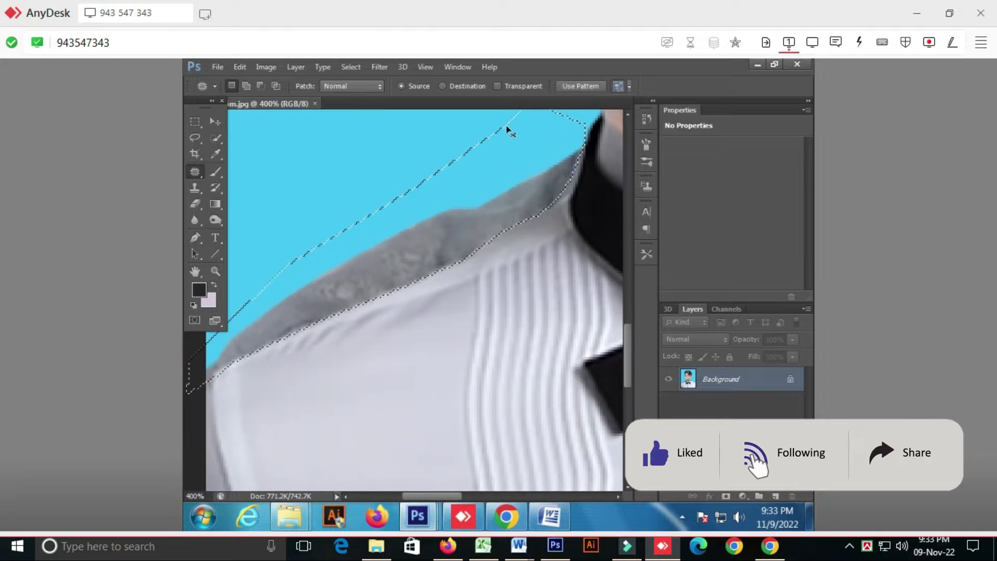
Sample the cyan background colour, fill the selected shoulder area with it and deselect.
{"action": "left_click", "coordinate": [216, 154]}
{"action": "left_click", "coordinate": [265, 192]}
{"action": "left_click", "coordinate": [214, 284]}
{"action": "key", "text": "ctrl+BackSpace"}
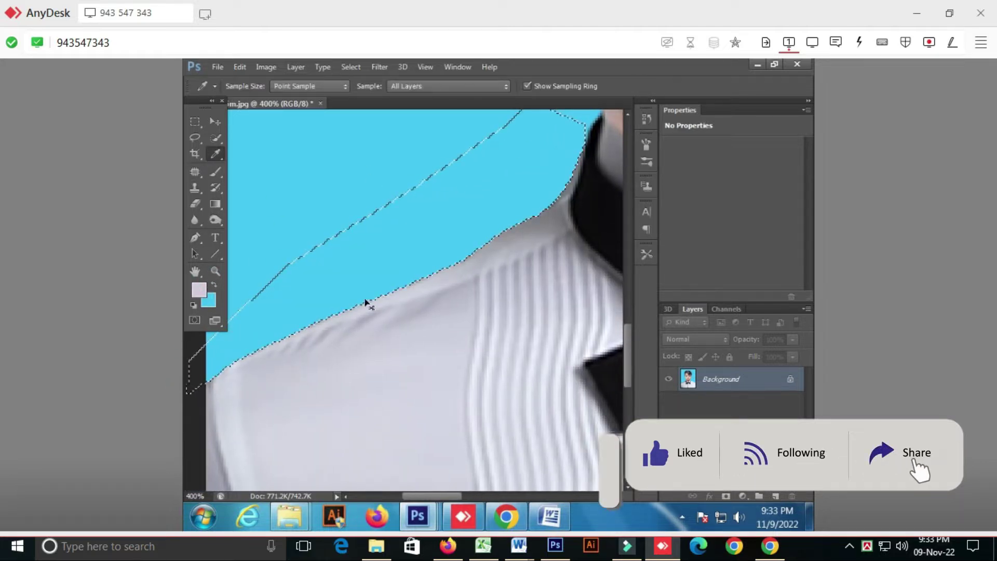
{"action": "key", "text": "ctrl+d"}
{"action": "left_click", "coordinate": [449, 549]}
{"action": "left_click", "coordinate": [449, 548]}
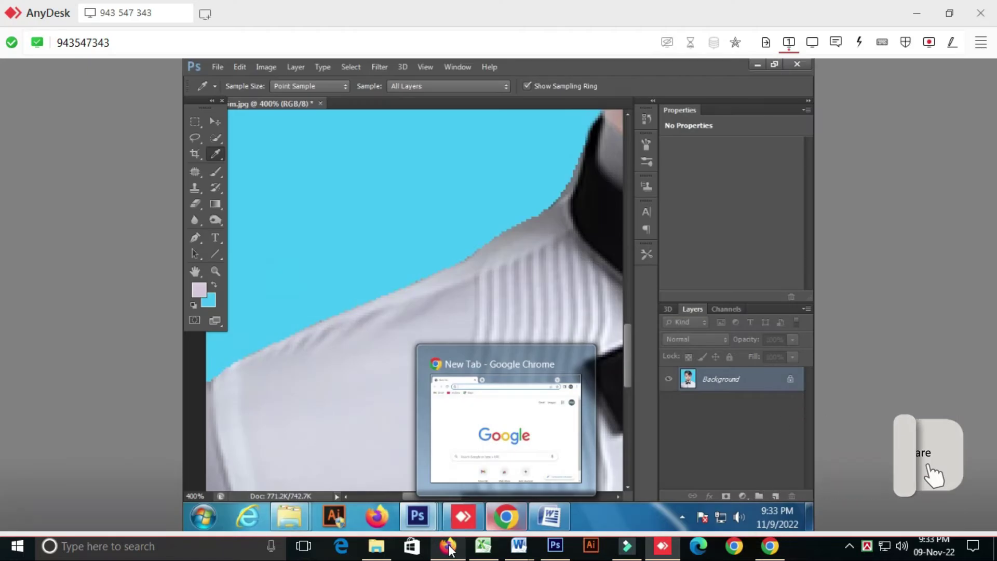
{"action": "left_click", "coordinate": [449, 548]}
{"action": "left_click", "coordinate": [450, 548]}
Examine both shoulder edges, the collar and the whole portrait for leftovers of the old shirt.
{"action": "left_click_drag", "start_coordinate": [270, 104], "coordinate": [471, 105]}
{"action": "left_click_drag", "start_coordinate": [577, 179], "coordinate": [275, 291]}
{"action": "left_click_drag", "start_coordinate": [572, 359], "coordinate": [371, 335]}
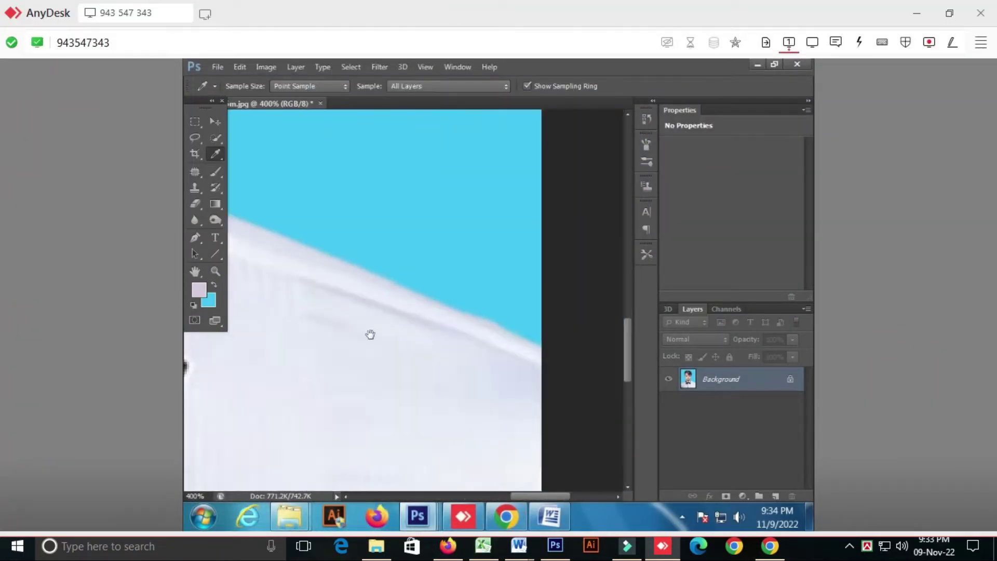
{"action": "scroll", "coordinate": [370, 335], "scroll_direction": "down", "scroll_amount": 5}
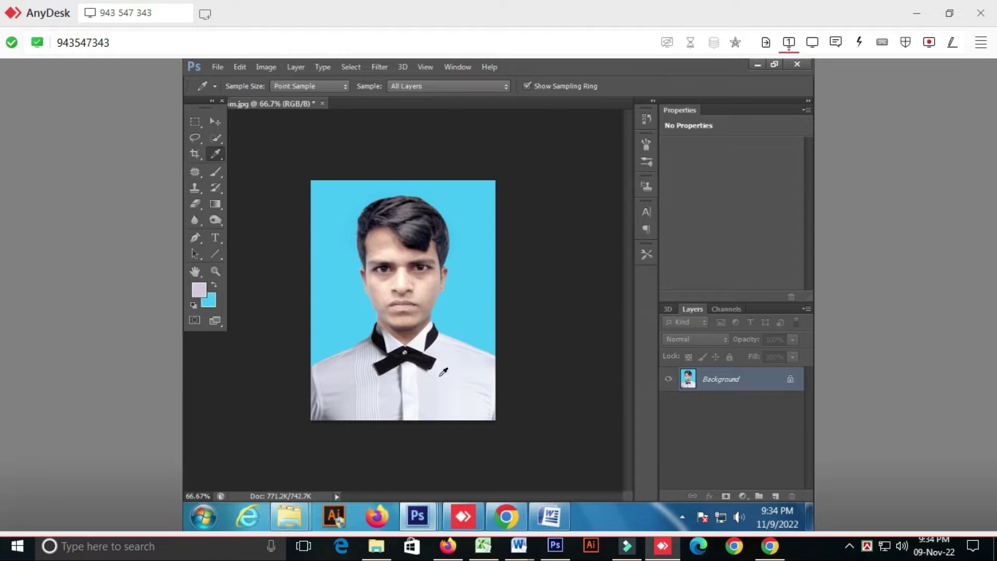
{"action": "scroll", "coordinate": [402, 308], "scroll_direction": "up", "scroll_amount": 3}
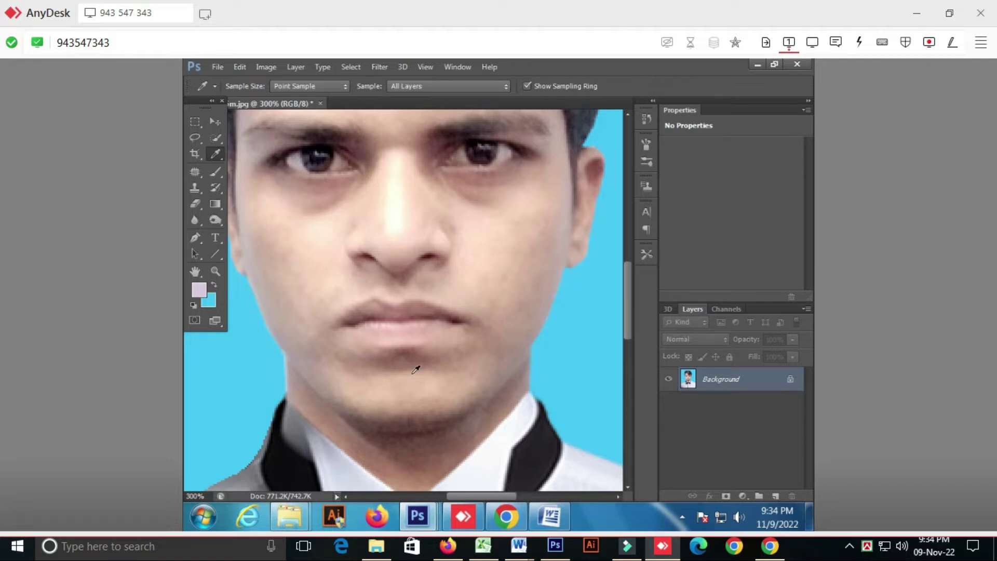
{"action": "left_click_drag", "start_coordinate": [454, 445], "coordinate": [503, 325]}
{"action": "left_click_drag", "start_coordinate": [249, 361], "coordinate": [483, 293]}
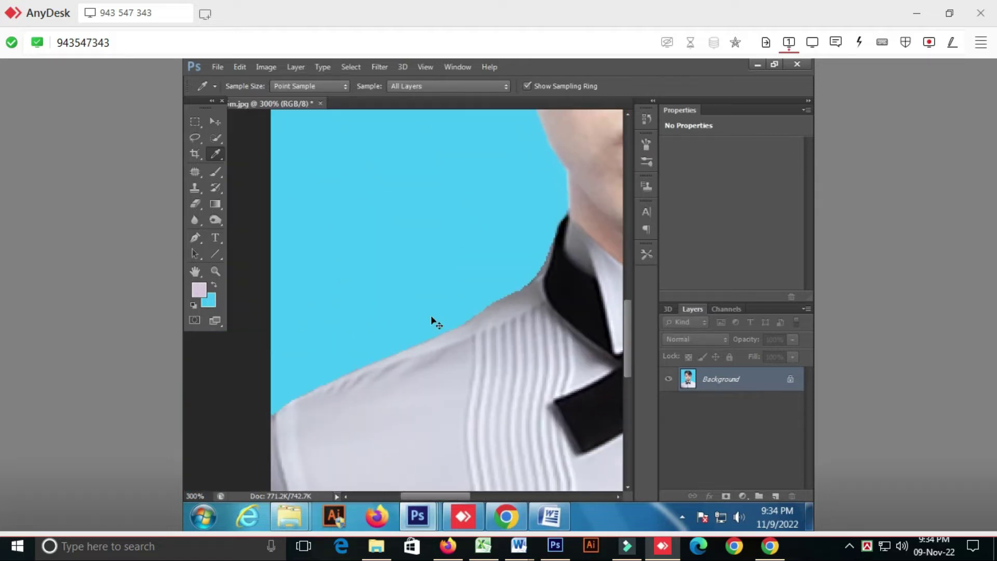
{"action": "scroll", "coordinate": [432, 322], "scroll_direction": "down", "scroll_amount": 2}
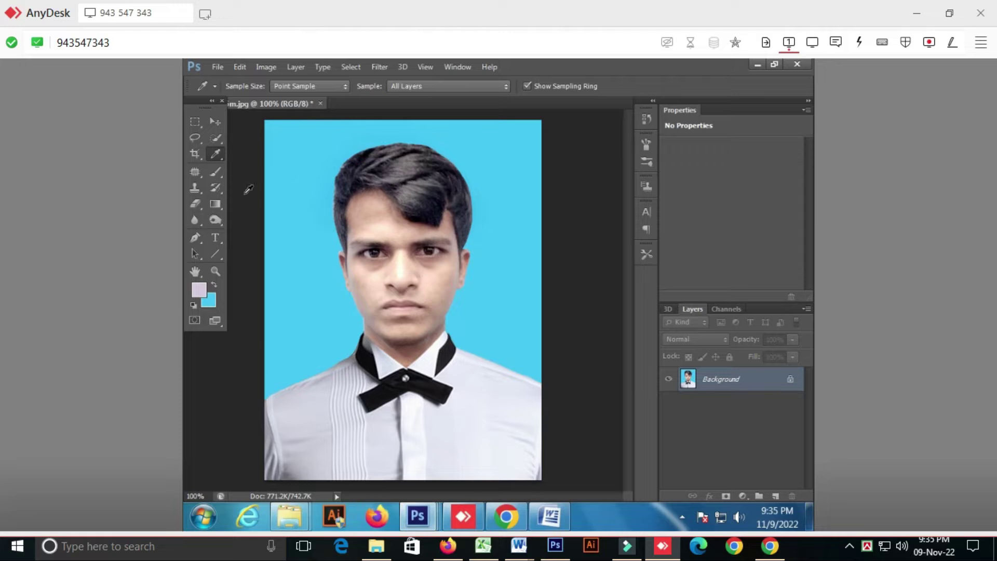
Select the background around the man with Quick Selection, fill it with cyan, deselect and save the image.
{"action": "left_click", "coordinate": [216, 138]}
{"action": "mouse_move", "coordinate": [532, 347]}
{"action": "left_mouse_down"}
{"action": "mouse_move", "coordinate": [525, 193]}
{"action": "mouse_move", "coordinate": [323, 351]}
{"action": "left_mouse_up"}
{"action": "key", "text": "ctrl+BackSpace"}
{"action": "key", "text": "ctrl+d"}
{"action": "key", "text": "ctrl+s"}
{"action": "key", "text": "ctrl+plus"}
{"action": "key", "text": "ctrl+plus"}
{"action": "key", "text": "ctrl+plus"}
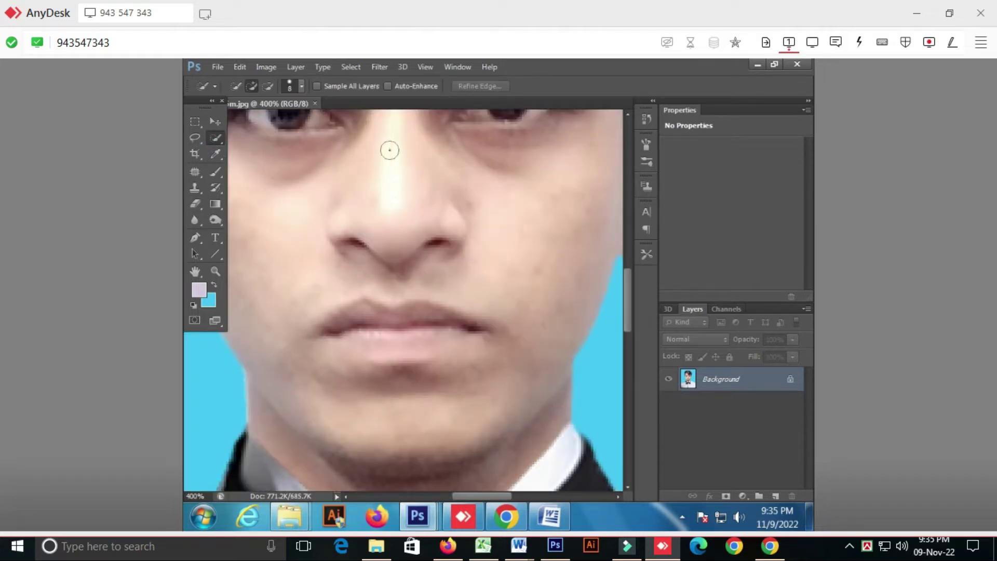
Soften the edges where the shirt's shoulders meet the cyan background using the Blur tool at 36% strength.
{"action": "left_click_drag", "start_coordinate": [267, 338], "coordinate": [525, 120]}
{"action": "left_click_drag", "start_coordinate": [329, 336], "coordinate": [406, 301]}
{"action": "left_click", "coordinate": [195, 223]}
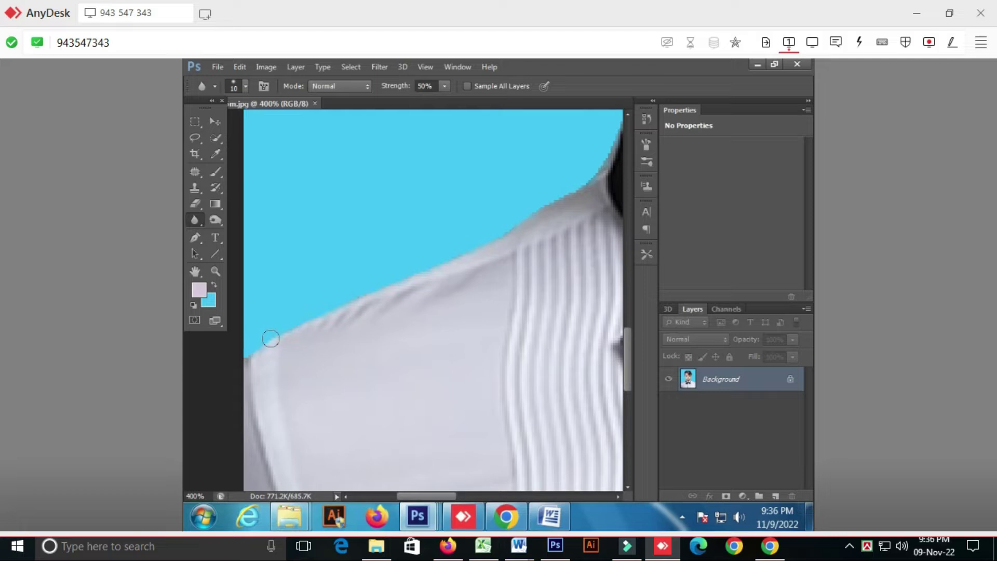
{"action": "left_click", "coordinate": [850, 547]}
{"action": "right_click", "coordinate": [830, 512]}
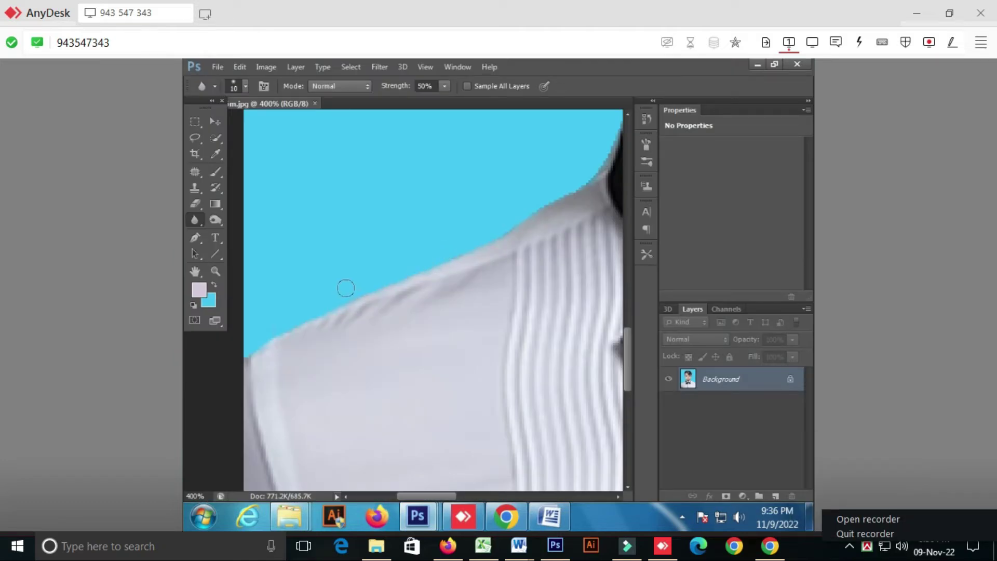
{"action": "left_click_drag", "start_coordinate": [270, 335], "coordinate": [306, 321]}
{"action": "left_click_drag", "start_coordinate": [582, 177], "coordinate": [337, 198]}
{"action": "left_click_drag", "start_coordinate": [479, 314], "coordinate": [306, 256]}
{"action": "left_click_drag", "start_coordinate": [435, 339], "coordinate": [272, 280]}
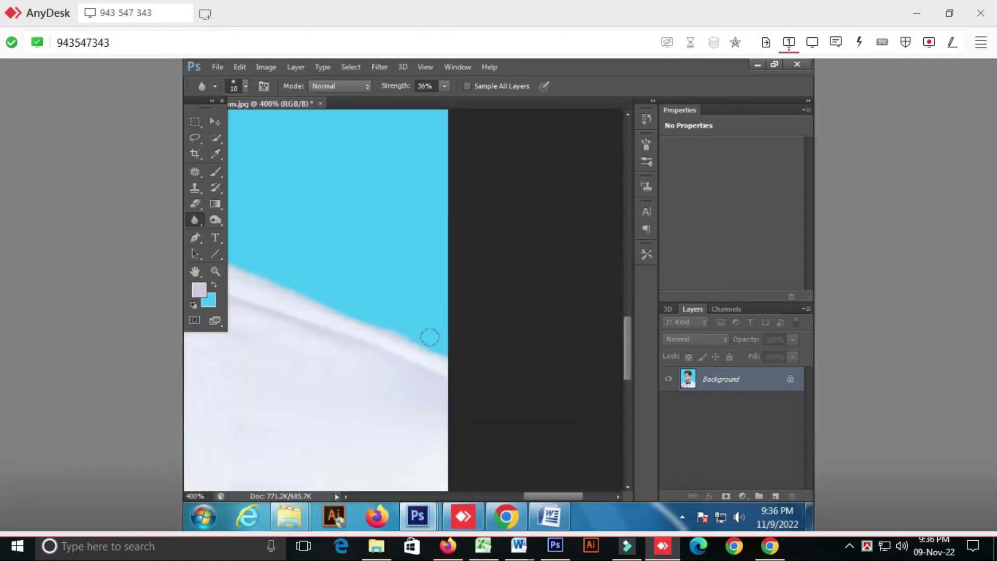
{"action": "key", "text": "ctrl+1"}
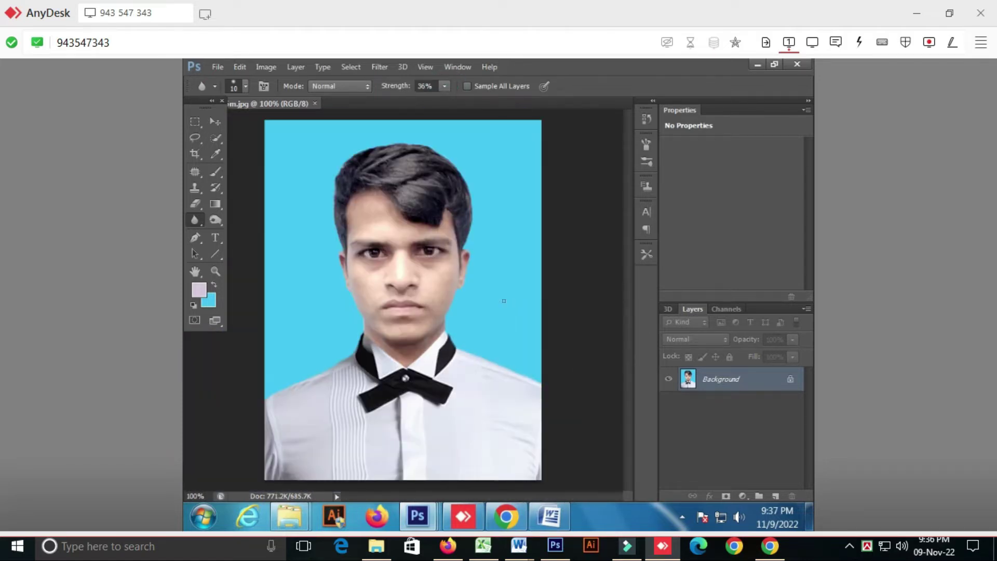
{"action": "left_click", "coordinate": [215, 121]}
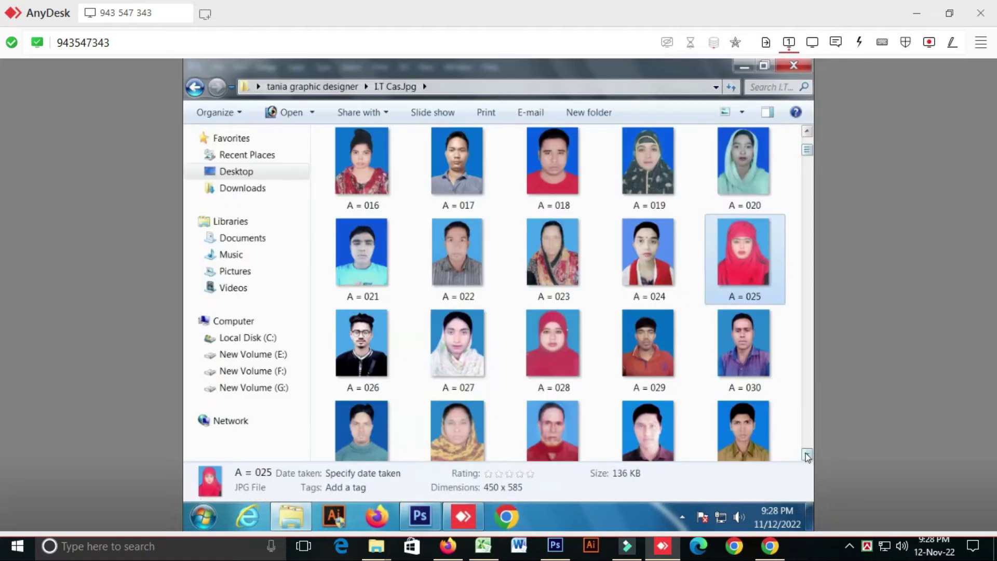
Preview the portrait A = 070 from the I.T Cas.Jpg folder and open it in Photoshop.
{"action": "scroll", "coordinate": [807, 457], "scroll_direction": "down", "scroll_amount": 5}
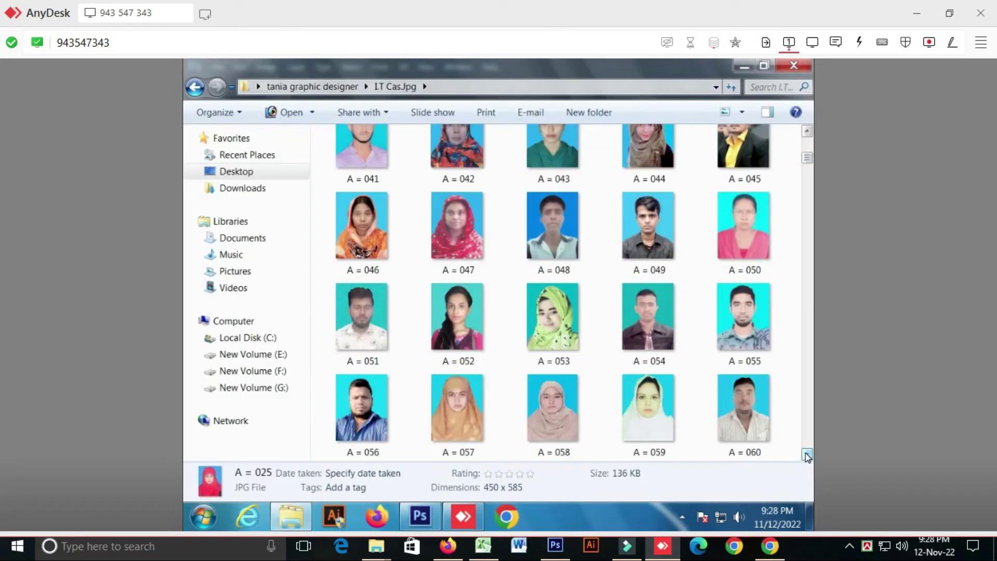
{"action": "scroll", "coordinate": [807, 456], "scroll_direction": "down", "scroll_amount": 3}
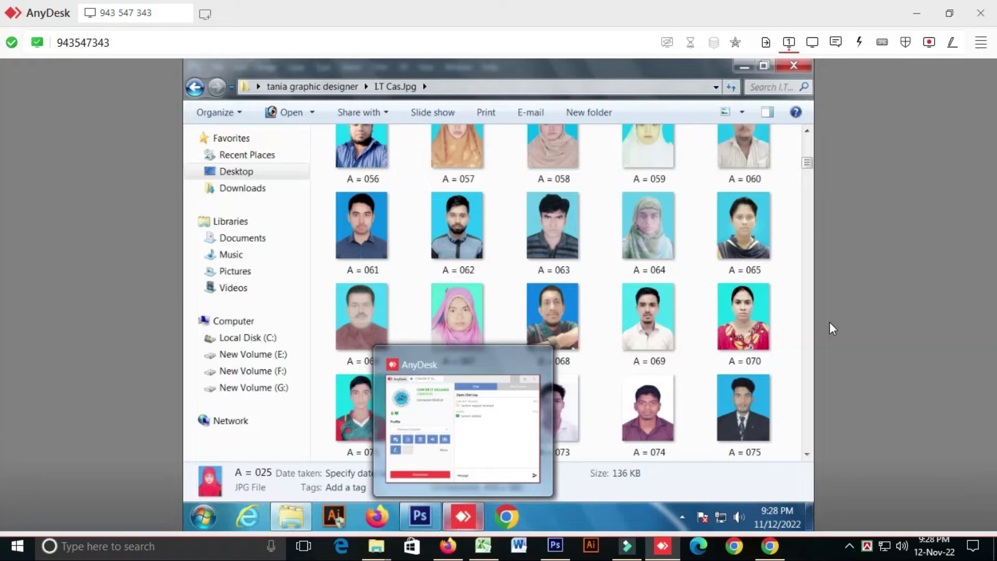
{"action": "right_click", "coordinate": [742, 322]}
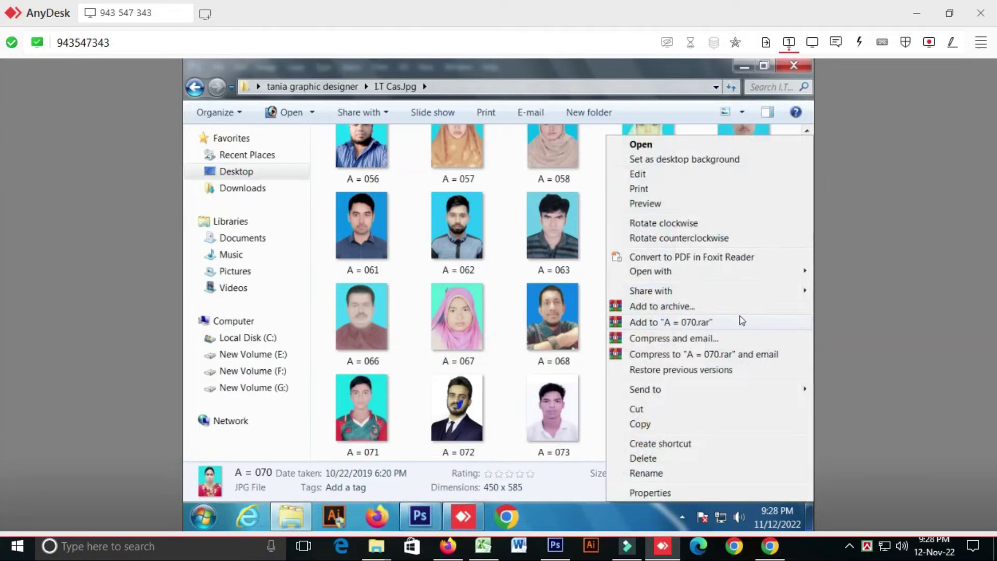
{"action": "mouse_move", "coordinate": [653, 272]}
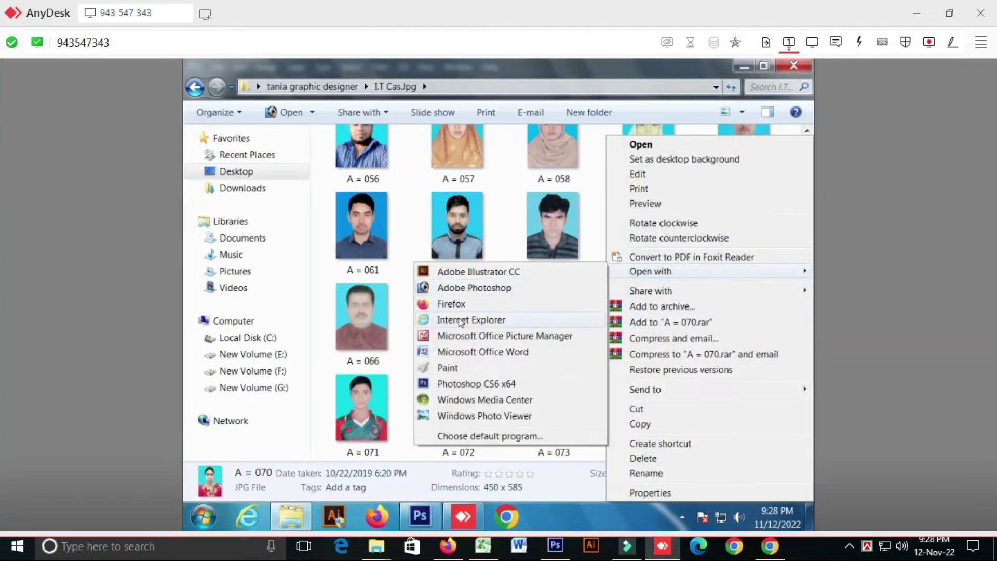
{"action": "left_click", "coordinate": [443, 417]}
{"action": "left_click", "coordinate": [748, 72]}
{"action": "left_click_drag", "start_coordinate": [756, 322], "coordinate": [328, 129]}
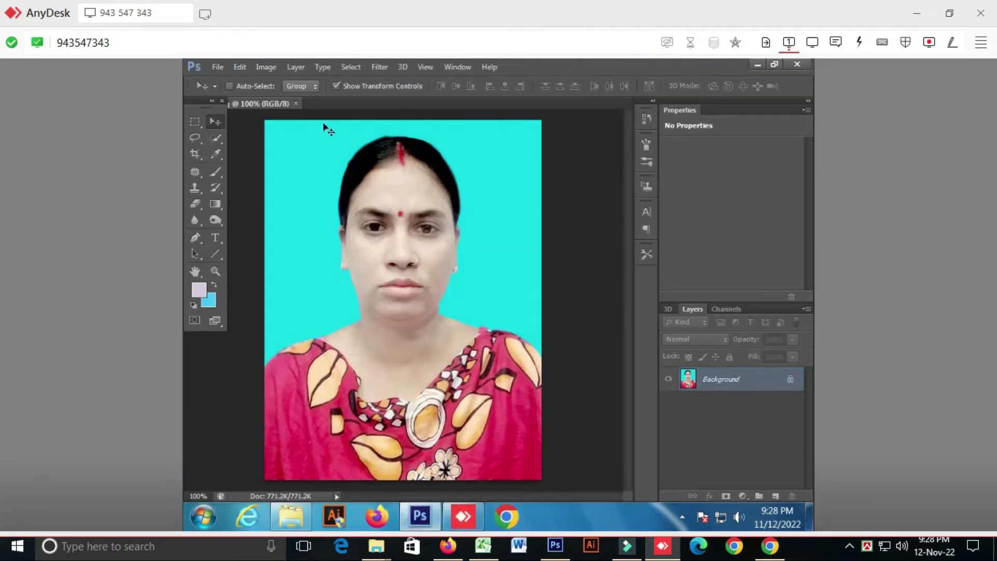
Find the portrait A = 077 in the I.T Cas.Jpg folder and preview it in Windows Photo Viewer.
{"action": "left_click", "coordinate": [291, 515]}
{"action": "scroll", "coordinate": [805, 445], "scroll_direction": "down", "scroll_amount": 3}
{"action": "left_click", "coordinate": [441, 322]}
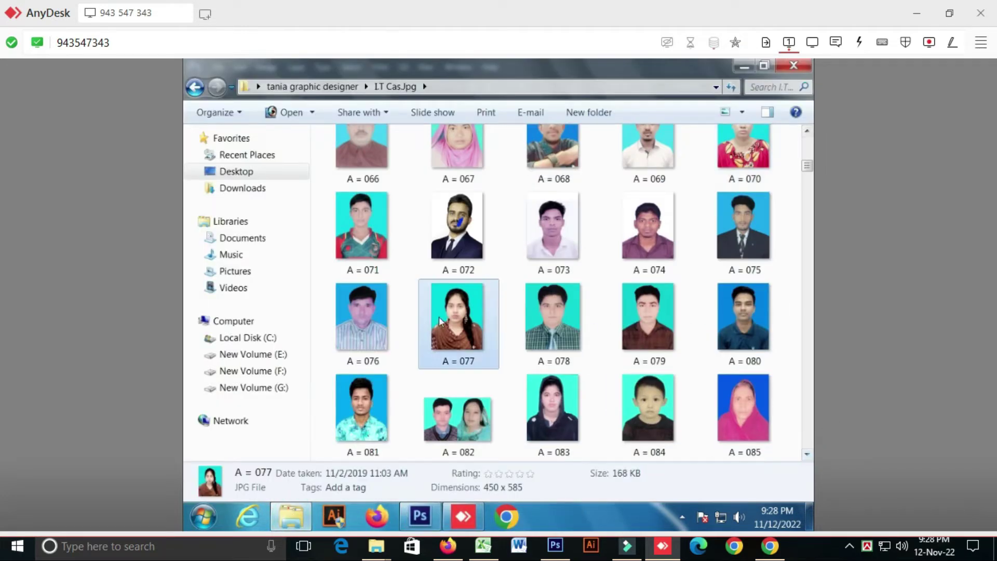
{"action": "right_click", "coordinate": [441, 322]}
{"action": "mouse_move", "coordinate": [486, 271]}
{"action": "left_click", "coordinate": [281, 408]}
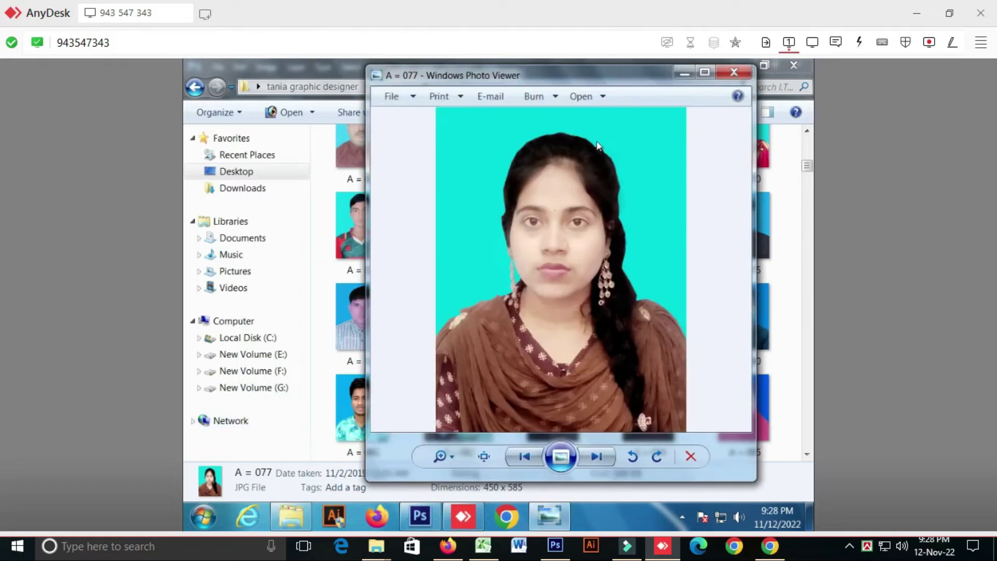
{"action": "left_click", "coordinate": [734, 72]}
Close the A = 070 image and open the portrait A = 077 in Photoshop instead.
{"action": "left_click", "coordinate": [420, 516]}
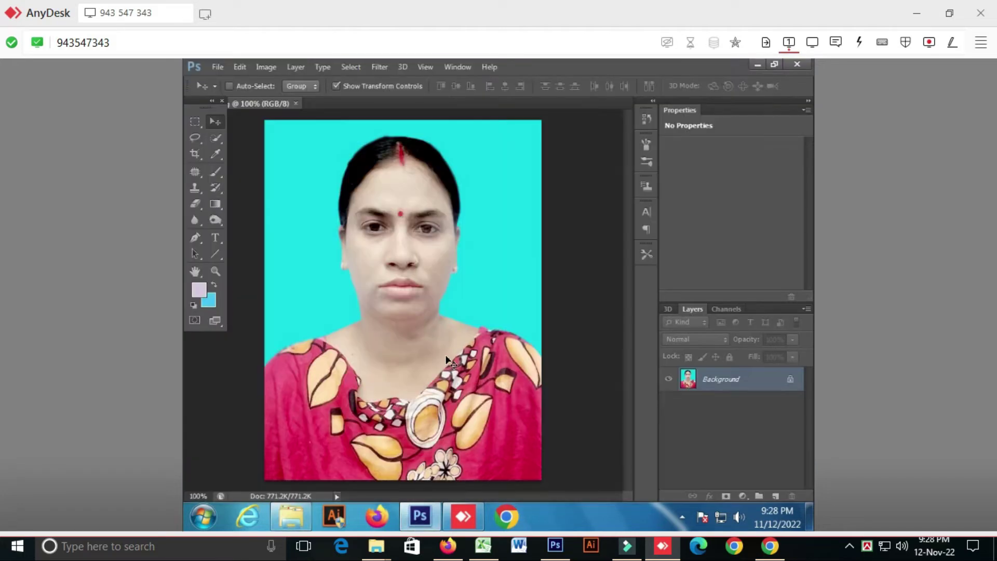
{"action": "key", "text": "ctrl+w"}
{"action": "left_click", "coordinate": [292, 516]}
{"action": "left_click_drag", "start_coordinate": [442, 322], "coordinate": [426, 445]}
{"action": "left_click", "coordinate": [301, 503]}
Open the outfit template Mixing Related (58) from New folder (2) inside the I.T Cas.Jpg folder.
{"action": "scroll", "coordinate": [588, 244], "scroll_direction": "up", "scroll_amount": 10}
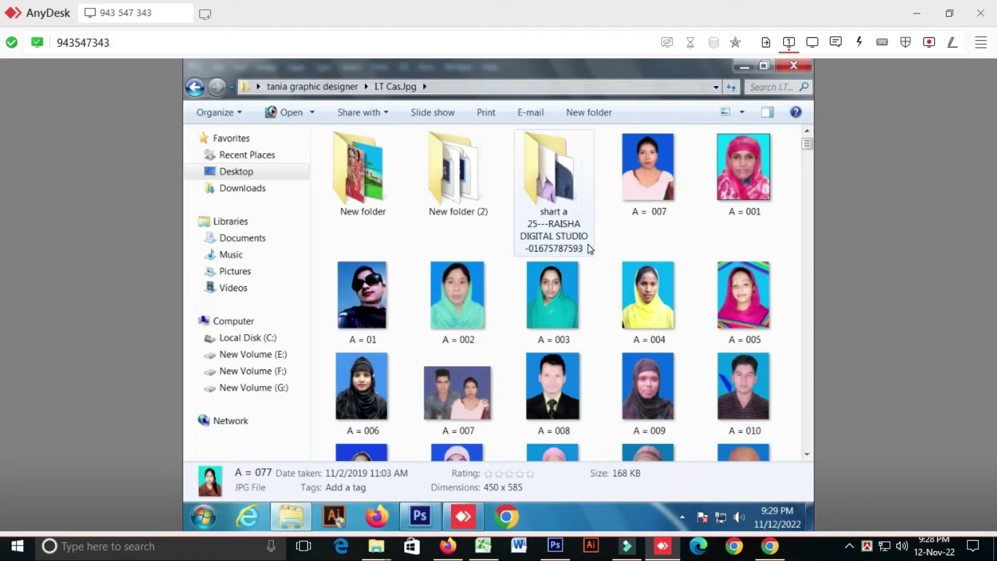
{"action": "double_click", "coordinate": [455, 193]}
{"action": "scroll", "coordinate": [598, 280], "scroll_direction": "down", "scroll_amount": 2}
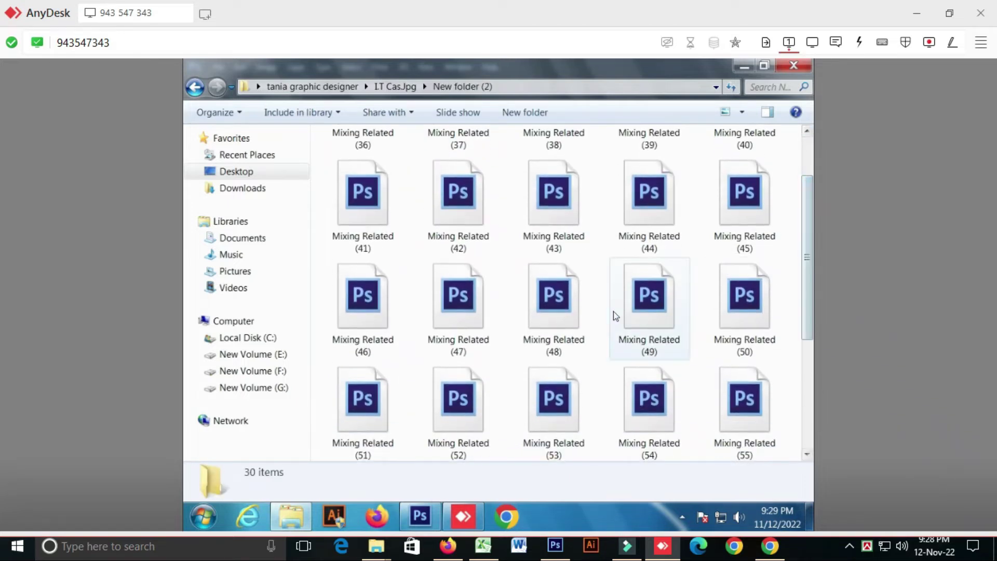
{"action": "scroll", "coordinate": [727, 322], "scroll_direction": "down", "scroll_amount": 2}
{"action": "double_click", "coordinate": [559, 382]}
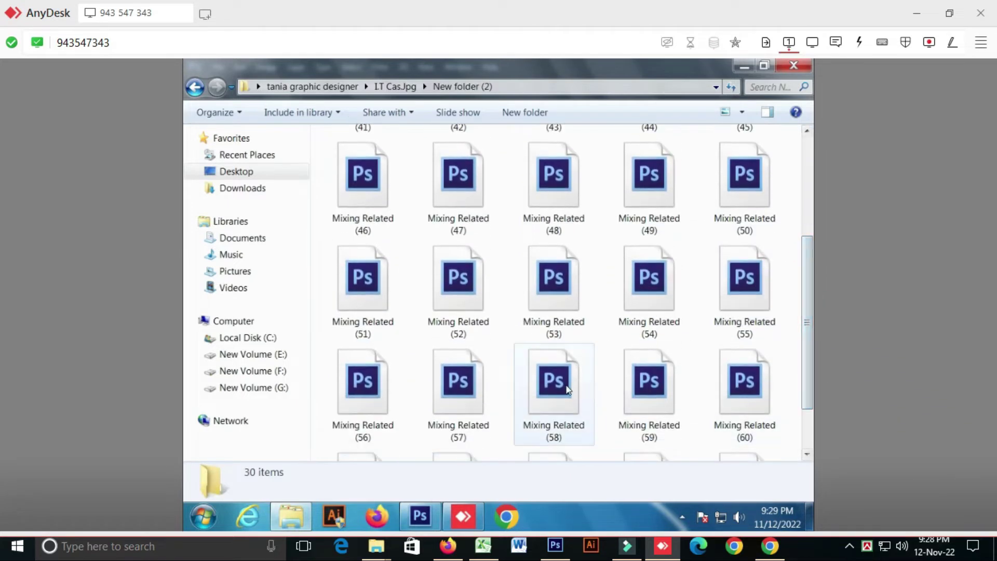
Try the large pink bridal outfit from the template on the woman's portrait and delete it.
{"action": "left_click_drag", "start_coordinate": [315, 373], "coordinate": [407, 355]}
{"action": "left_click", "coordinate": [283, 107]}
{"action": "left_click", "coordinate": [354, 104]}
{"action": "key", "text": "ctrl+minus"}
{"action": "key", "text": "ctrl+minus"}
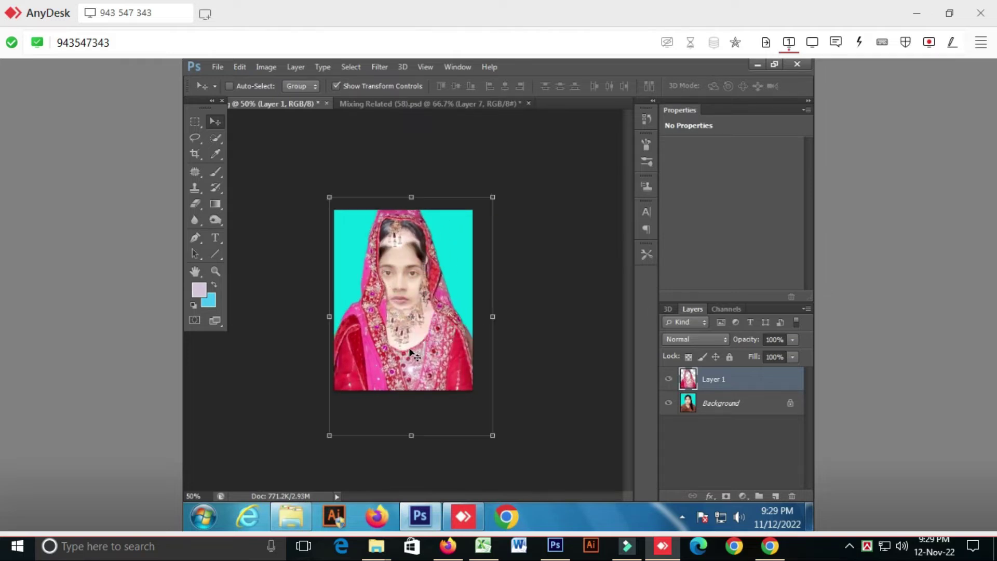
{"action": "left_click_drag", "start_coordinate": [433, 365], "coordinate": [445, 338]}
{"action": "key", "text": "Delete"}
Try fitting the pink bridal outfit to the portrait by scaling it down and moving it over the face.
{"action": "left_click", "coordinate": [345, 105]}
{"action": "right_click", "coordinate": [353, 326]}
{"action": "left_click", "coordinate": [384, 333]}
{"action": "left_click_drag", "start_coordinate": [497, 449], "coordinate": [462, 372]}
{"action": "key", "text": "Return"}
{"action": "left_click_drag", "start_coordinate": [393, 338], "coordinate": [431, 364]}
{"action": "key", "text": "ctrl+equal"}
{"action": "key", "text": "ctrl+equal"}
{"action": "key", "text": "ctrl+equal"}
{"action": "key", "text": "ctrl+minus"}
{"action": "key", "text": "ctrl+minus"}
{"action": "key", "text": "ctrl+minus"}
Try other positions for the pink outfit on the portrait and undo the last changes.
{"action": "left_click_drag", "start_coordinate": [413, 369], "coordinate": [376, 497]}
{"action": "left_click_drag", "start_coordinate": [359, 408], "coordinate": [377, 322]}
{"action": "key", "text": "ctrl+alt+z"}
{"action": "key", "text": "ctrl+alt+z"}
{"action": "key", "text": "ctrl+alt+z"}
{"action": "key", "text": "ctrl+alt+z"}
{"action": "key", "text": "ctrl+alt+z"}
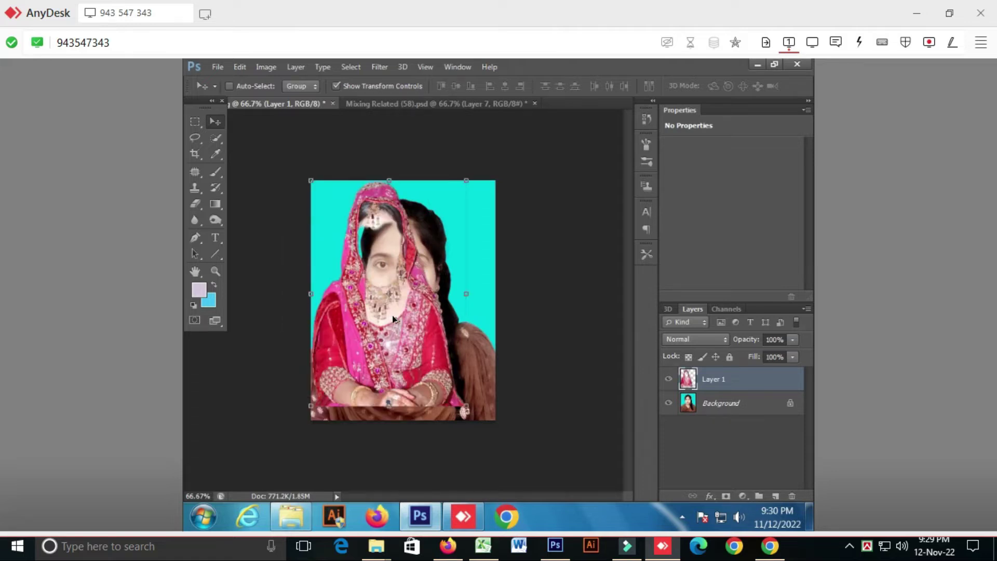
Select the full-length red bridal outfit layer in the template and place it on the woman's portrait.
{"action": "left_click", "coordinate": [386, 104]}
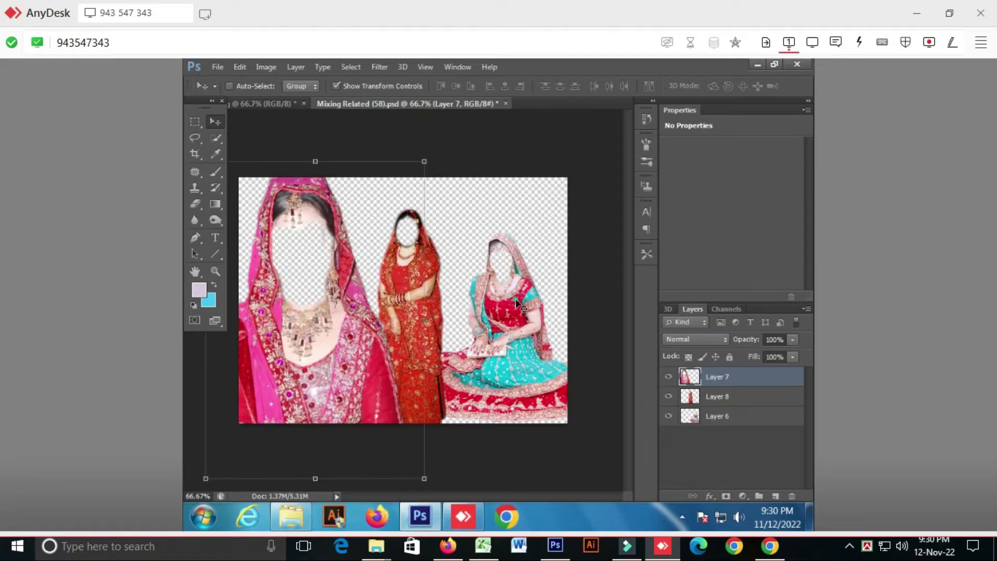
{"action": "right_click", "coordinate": [400, 286]}
{"action": "left_click", "coordinate": [414, 295]}
{"action": "right_click", "coordinate": [506, 286]}
{"action": "right_click", "coordinate": [411, 283]}
{"action": "left_click", "coordinate": [422, 292]}
{"action": "left_click_drag", "start_coordinate": [410, 272], "coordinate": [392, 320]}
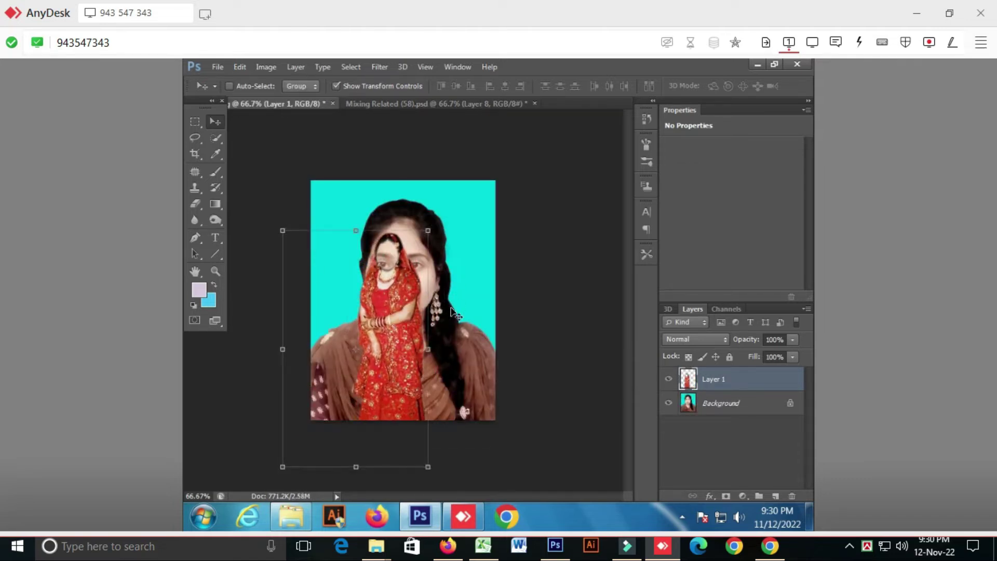
Discard the default-size new document and create one with the International Paper preset.
{"action": "key", "text": "ctrl+n"}
{"action": "key", "text": "Return"}
{"action": "left_click", "coordinate": [602, 104]}
{"action": "key", "text": "ctrl+n"}
{"action": "left_click", "coordinate": [415, 198]}
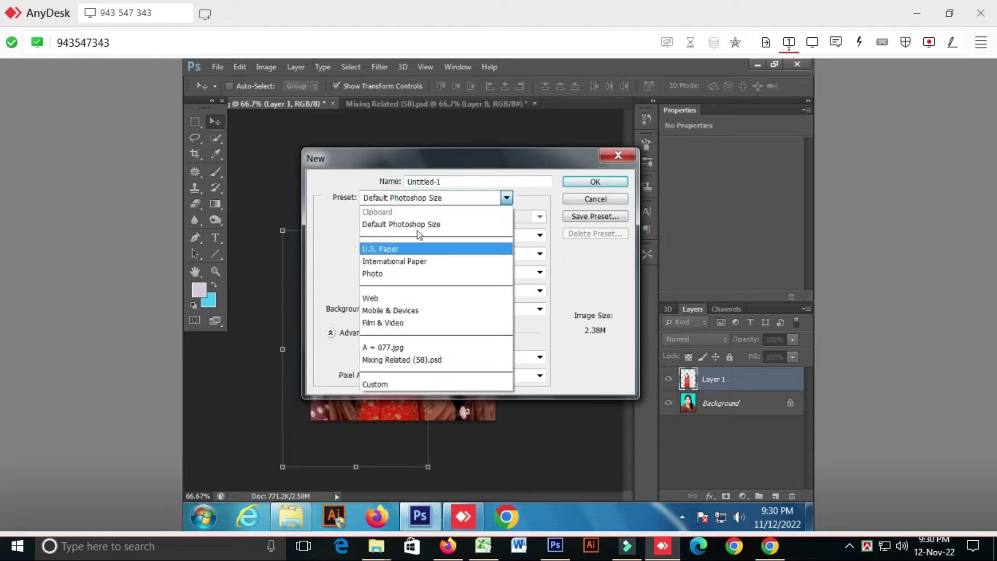
{"action": "left_click", "coordinate": [417, 211]}
{"action": "left_click", "coordinate": [447, 197]}
{"action": "left_click", "coordinate": [415, 260]}
{"action": "key", "text": "Return"}
Resize the blank document to 4 inches wide and 6 inches high.
{"action": "left_click", "coordinate": [266, 67]}
{"action": "left_click", "coordinate": [291, 178]}
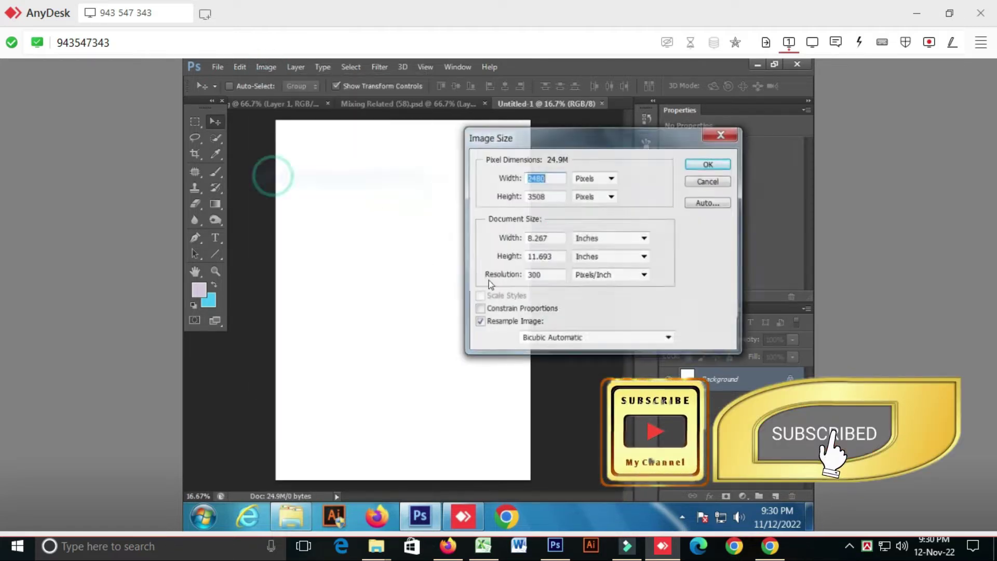
{"action": "double_click", "coordinate": [552, 238]}
{"action": "type", "text": "4"}
{"action": "key", "text": "Tab"}
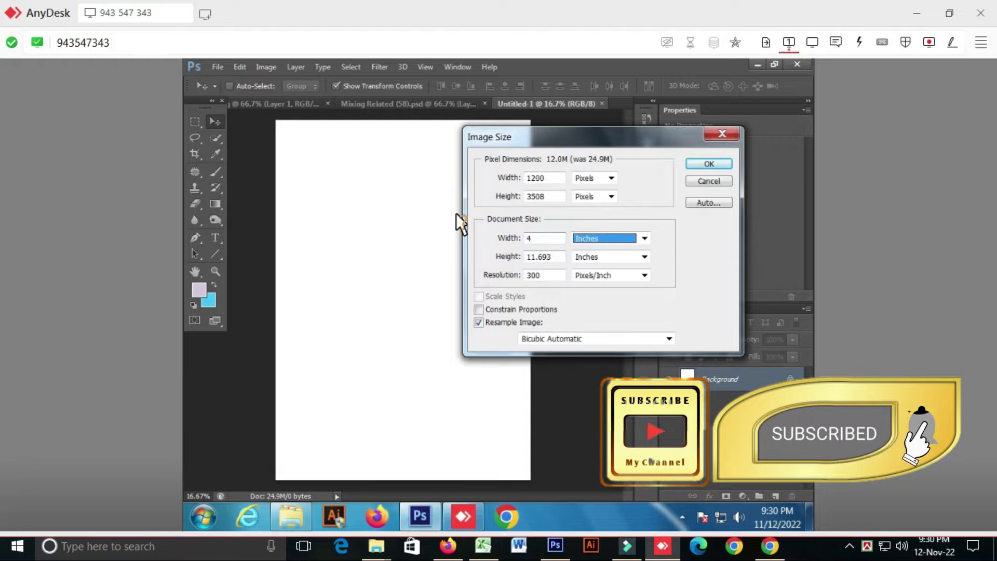
{"action": "key", "text": "Tab"}
{"action": "type", "text": "6"}
{"action": "key", "text": "Return"}
Select the Background layer of the A = 077 image and copy the woman's photo into the new document.
{"action": "left_click", "coordinate": [310, 104]}
{"action": "left_click_drag", "start_coordinate": [398, 313], "coordinate": [400, 284]}
{"action": "key", "text": "ctrl+z"}
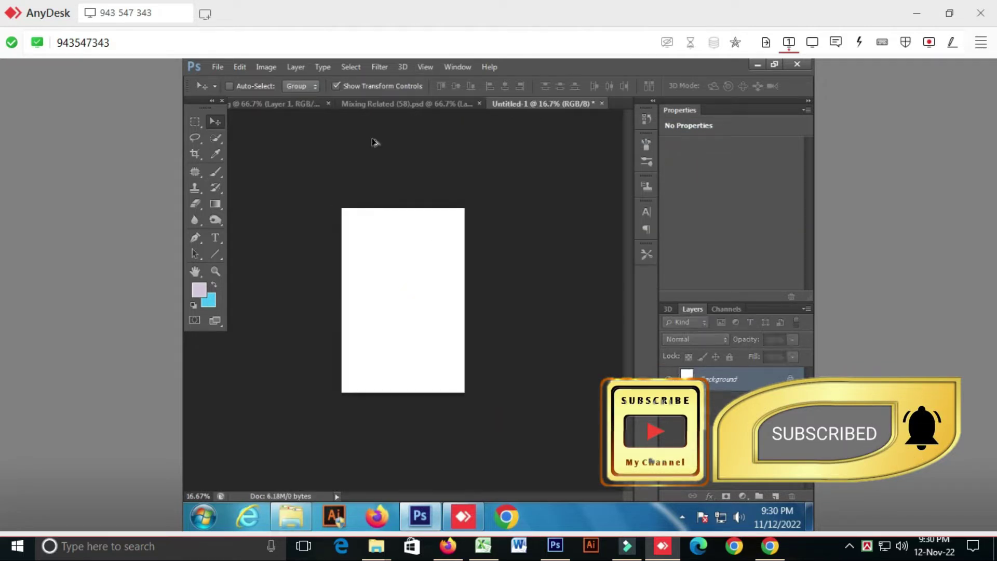
{"action": "left_click", "coordinate": [309, 104]}
{"action": "right_click", "coordinate": [426, 206]}
{"action": "left_click", "coordinate": [432, 213]}
{"action": "left_click_drag", "start_coordinate": [414, 215], "coordinate": [407, 296]}
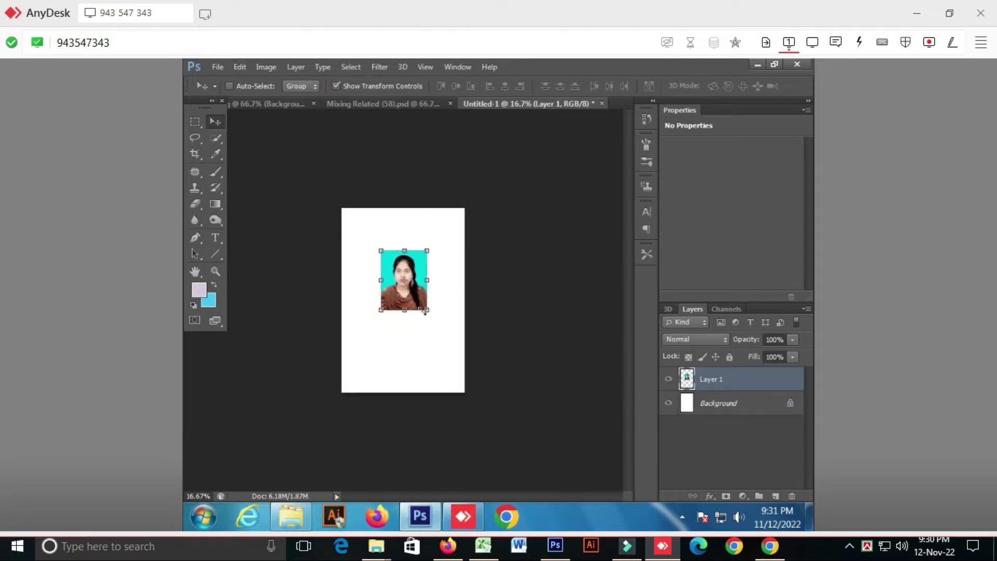
Copy the full-length red bridal outfit into the new document and enlarge it.
{"action": "left_click", "coordinate": [362, 104]}
{"action": "left_click_drag", "start_coordinate": [363, 311], "coordinate": [429, 308]}
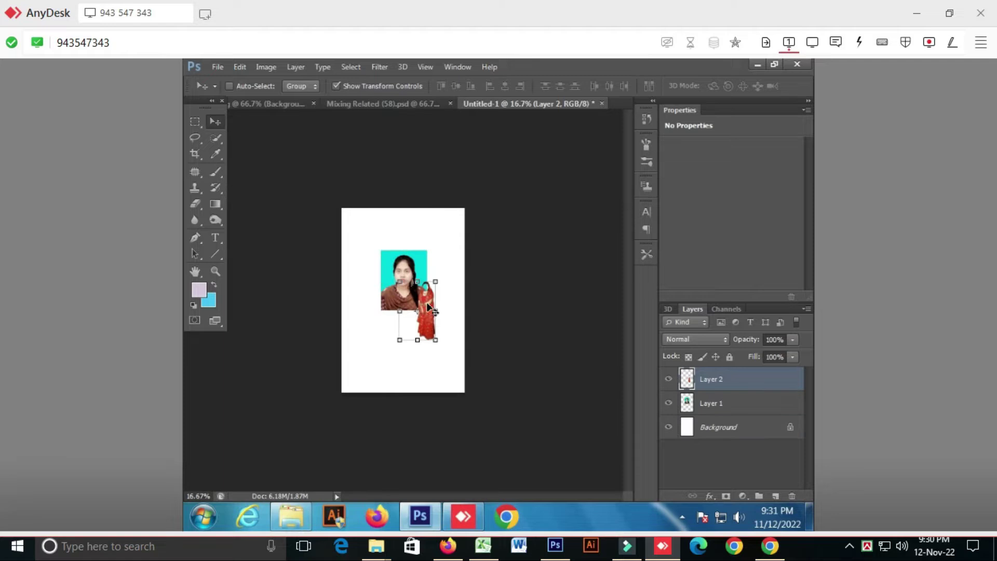
{"action": "key", "text": "ctrl+plus"}
{"action": "key", "text": "ctrl+plus"}
{"action": "left_click_drag", "start_coordinate": [479, 326], "coordinate": [414, 290]}
{"action": "left_click_drag", "start_coordinate": [431, 354], "coordinate": [519, 478]}
{"action": "key", "text": "Return"}
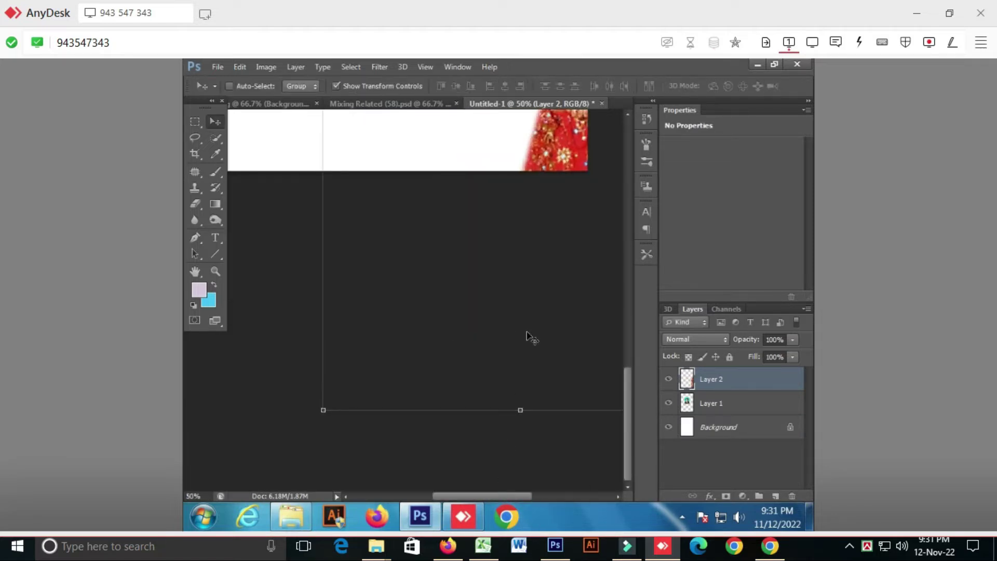
Scale the red outfit down in stages and move it until its face opening frames the woman's face.
{"action": "key", "text": "ctrl+minus"}
{"action": "left_click_drag", "start_coordinate": [530, 384], "coordinate": [433, 370]}
{"action": "left_click_drag", "start_coordinate": [263, 226], "coordinate": [296, 241]}
{"action": "key", "text": "Return"}
{"action": "left_click_drag", "start_coordinate": [412, 349], "coordinate": [406, 327]}
{"action": "left_click_drag", "start_coordinate": [270, 225], "coordinate": [284, 248]}
{"action": "key", "text": "Return"}
{"action": "left_click_drag", "start_coordinate": [412, 347], "coordinate": [409, 331]}
{"action": "left_click_drag", "start_coordinate": [280, 231], "coordinate": [289, 244]}
{"action": "key", "text": "Return"}
{"action": "mouse_move", "coordinate": [411, 332]}
{"action": "left_mouse_down"}
{"action": "mouse_move", "coordinate": [414, 319]}
{"action": "mouse_move", "coordinate": [409, 340]}
{"action": "left_mouse_up"}
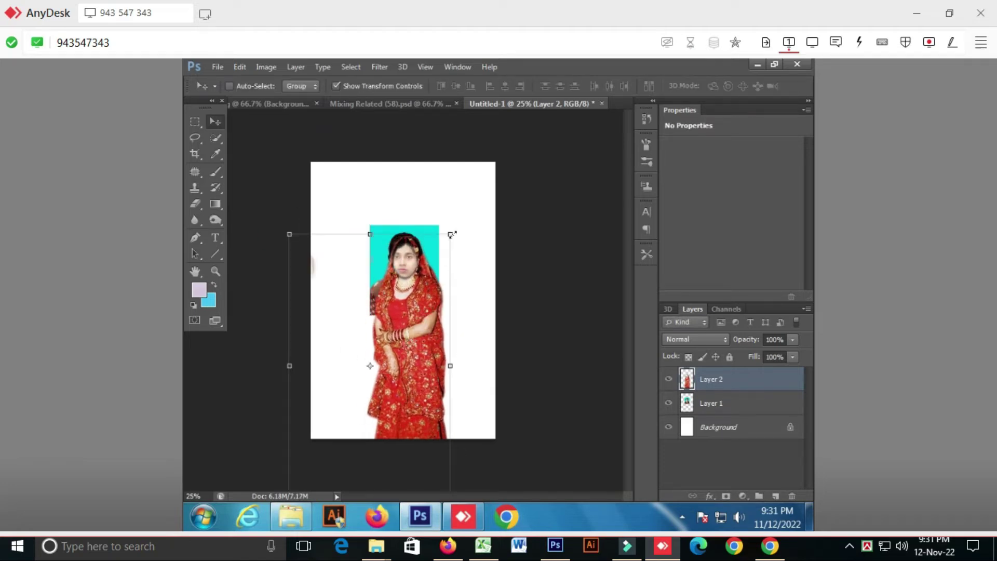
{"action": "left_click_drag", "start_coordinate": [452, 235], "coordinate": [446, 245]}
{"action": "key", "text": "Return"}
{"action": "left_click_drag", "start_coordinate": [414, 311], "coordinate": [418, 302]}
Fine-position the outfit around the face at close range, nudging it up and left and enlarging it slightly.
{"action": "key", "text": "ctrl+plus"}
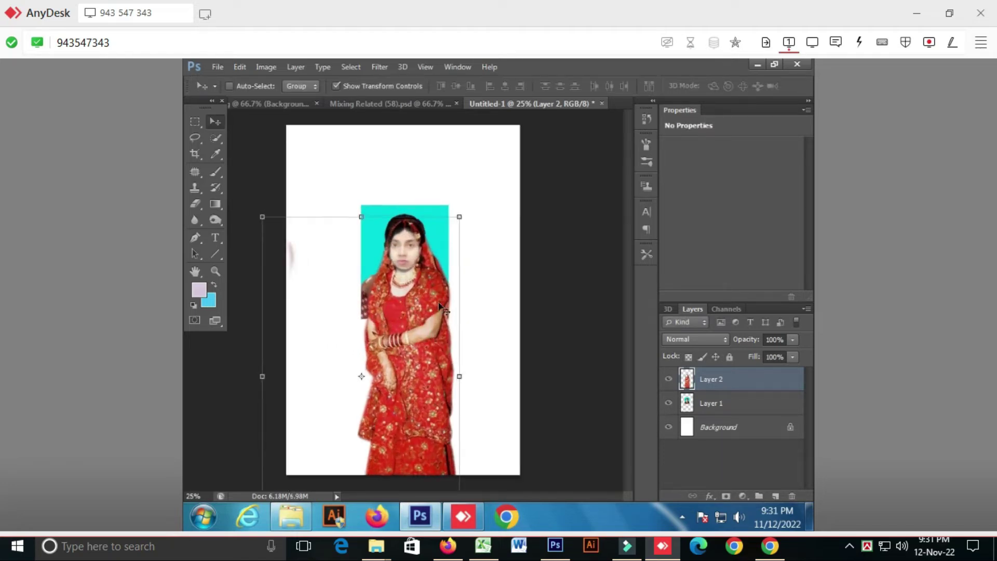
{"action": "scroll", "coordinate": [441, 309], "scroll_direction": "up", "scroll_amount": 3}
{"action": "left_click_drag", "start_coordinate": [474, 299], "coordinate": [474, 301]}
{"action": "scroll", "coordinate": [525, 301], "scroll_direction": "up", "scroll_amount": 1}
{"action": "left_click_drag", "start_coordinate": [473, 403], "coordinate": [471, 408]}
{"action": "key", "text": "Up"}
{"action": "key", "text": "Up"}
{"action": "key", "text": "Left"}
{"action": "left_click_drag", "start_coordinate": [576, 185], "coordinate": [583, 162]}
{"action": "key", "text": "Return"}
{"action": "key", "text": "Return"}
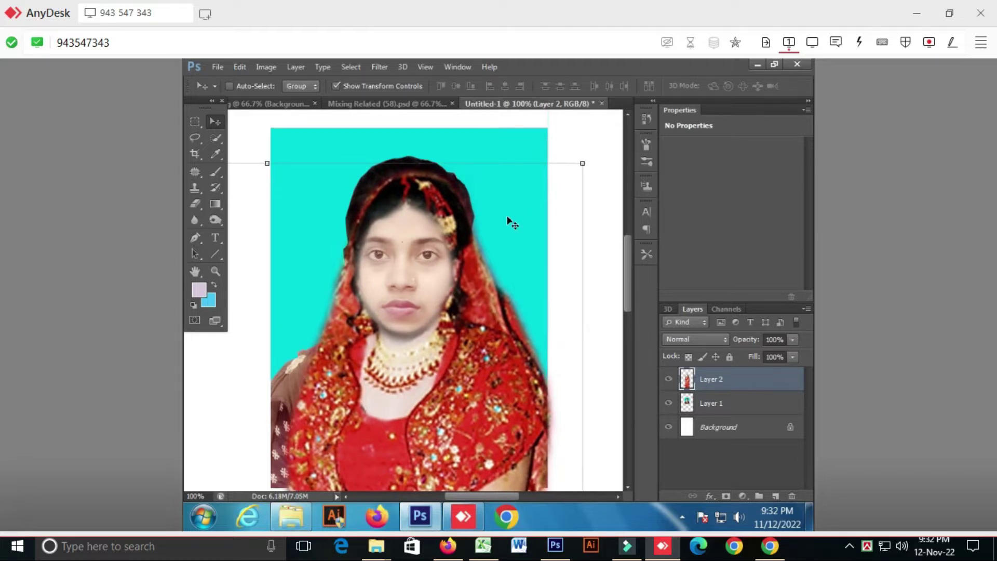
Scale the outfit to about 100.5% and nudge it five steps to the left.
{"action": "left_click_drag", "start_coordinate": [583, 163], "coordinate": [584, 159]}
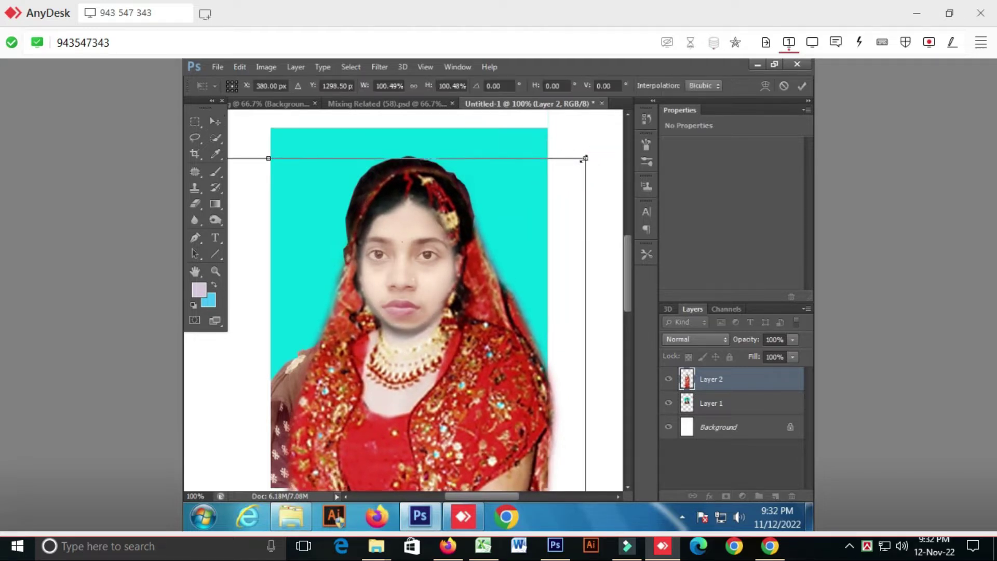
{"action": "key", "text": "Return"}
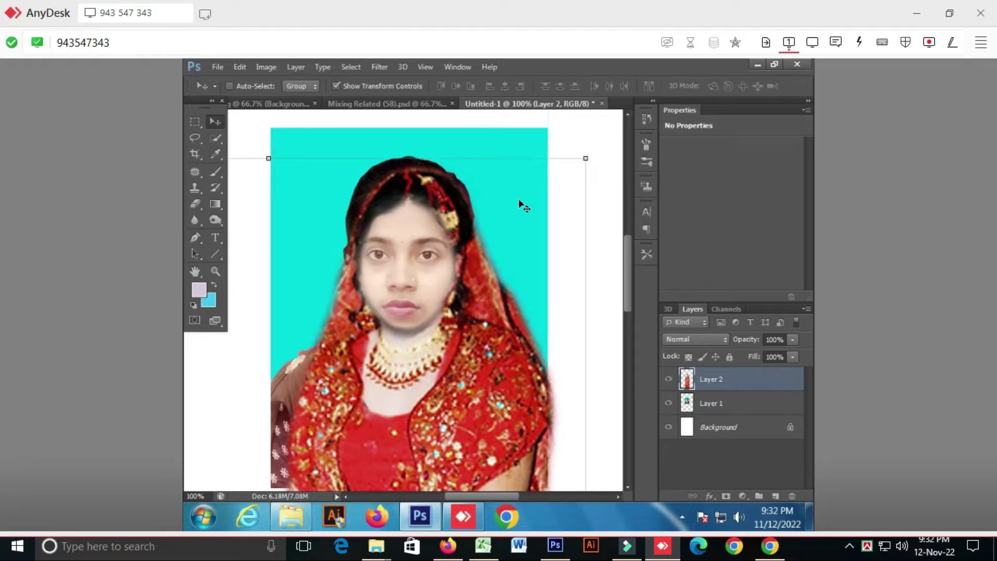
{"action": "key", "text": "Left"}
{"action": "key", "text": "Left"}
{"action": "key", "text": "Left"}
{"action": "key", "text": "Left"}
{"action": "key", "text": "Left"}
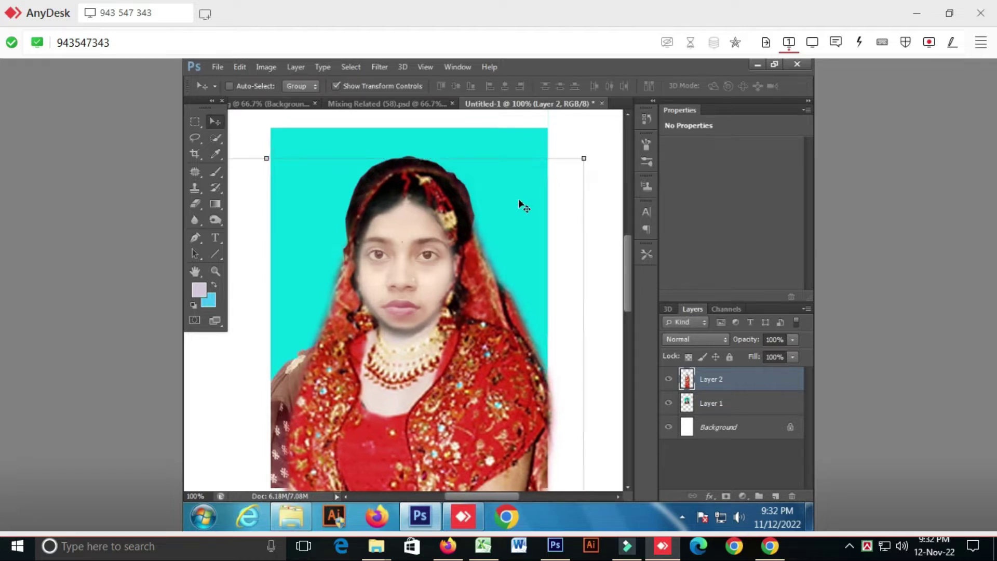
{"action": "left_click", "coordinate": [850, 543]}
{"action": "left_click", "coordinate": [889, 512]}
{"action": "left_click", "coordinate": [759, 522]}
{"action": "left_click", "coordinate": [488, 374]}
Nudge the outfit another five steps left and two steps up to align it with the face.
{"action": "key", "text": "Left"}
{"action": "key", "text": "Left"}
{"action": "key", "text": "Left"}
{"action": "key", "text": "Left"}
{"action": "key", "text": "Left"}
{"action": "key", "text": "Up"}
{"action": "key", "text": "Up"}
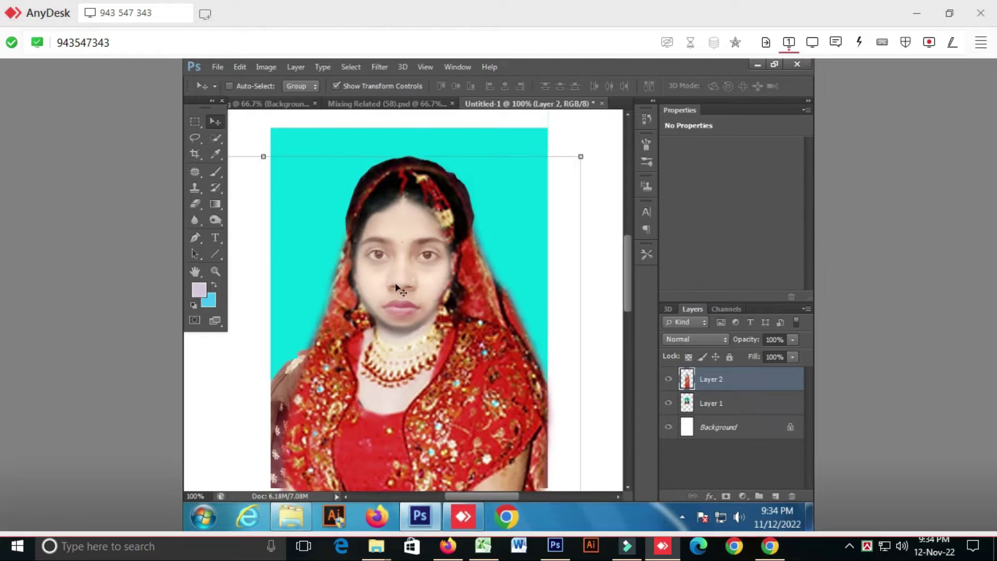
Stretch the red outfit slightly taller and nudge it down nineteen steps around the woman's face.
{"action": "left_click_drag", "start_coordinate": [263, 156], "coordinate": [264, 149]}
{"action": "key", "text": "Return"}
{"action": "key", "text": "Down"}
{"action": "key", "text": "Down"}
{"action": "key", "text": "Down"}
{"action": "key", "text": "Down"}
{"action": "key", "text": "Down"}
{"action": "key", "text": "Down"}
{"action": "key", "text": "Down"}
{"action": "key", "text": "Down"}
{"action": "key", "text": "Down"}
{"action": "key", "text": "Down"}
{"action": "key", "text": "Down"}
{"action": "key", "text": "Down"}
{"action": "key", "text": "Down"}
{"action": "key", "text": "Down"}
{"action": "key", "text": "Down"}
{"action": "key", "text": "Down"}
{"action": "key", "text": "Down"}
{"action": "key", "text": "Down"}
{"action": "key", "text": "Down"}
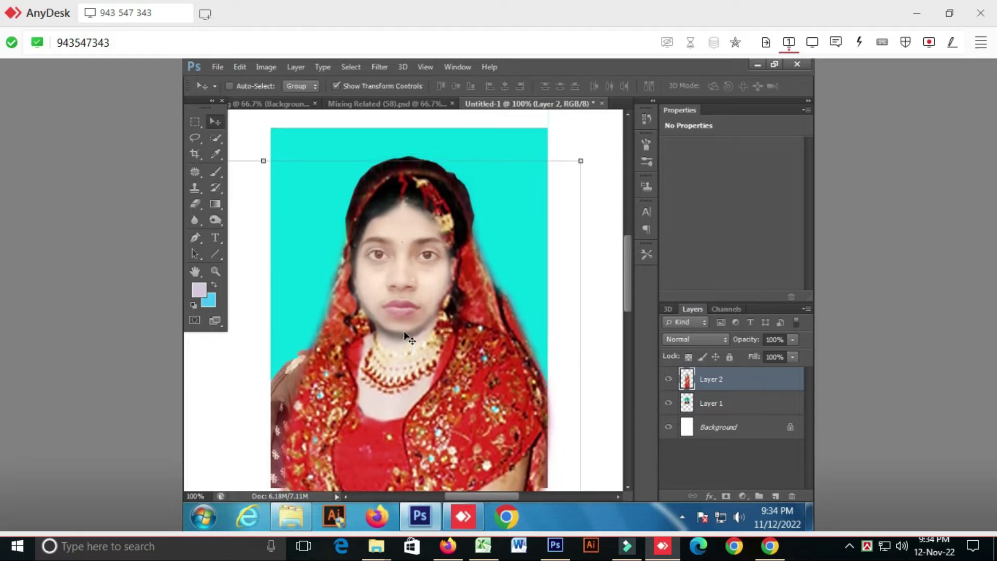
Enlarge the outfit a little, then nudge it four steps left and sixteen steps down.
{"action": "left_click_drag", "start_coordinate": [580, 160], "coordinate": [583, 157]}
{"action": "key", "text": "Return"}
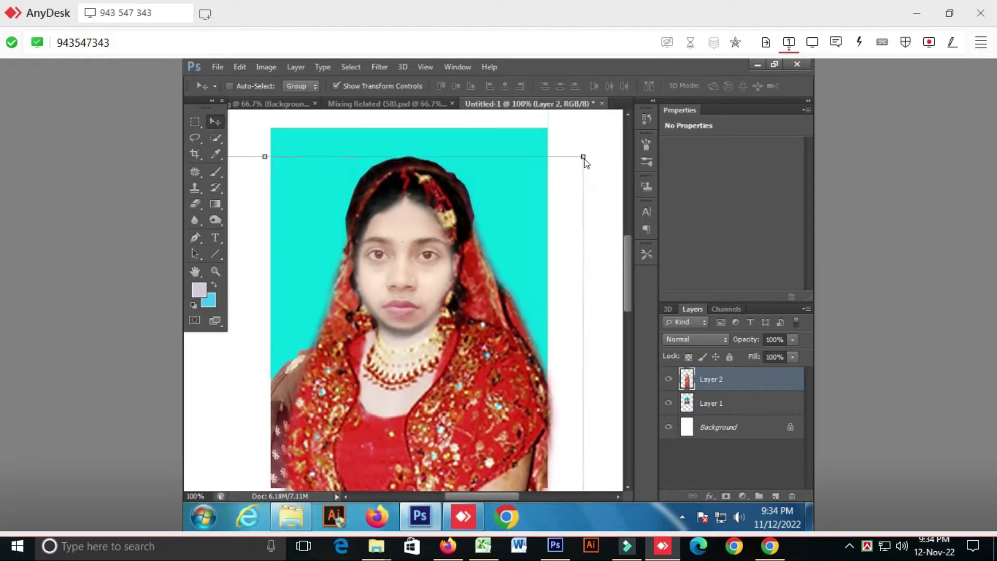
{"action": "key", "text": "Left"}
{"action": "key", "text": "Left"}
{"action": "key", "text": "Left"}
{"action": "key", "text": "Left"}
{"action": "key", "text": "Down"}
{"action": "key", "text": "Down"}
{"action": "key", "text": "Down"}
{"action": "key", "text": "Down"}
{"action": "key", "text": "Down"}
{"action": "key", "text": "Down"}
{"action": "key", "text": "Down"}
{"action": "key", "text": "Down"}
{"action": "key", "text": "Down"}
{"action": "key", "text": "Down"}
{"action": "key", "text": "Down"}
{"action": "key", "text": "Down"}
{"action": "key", "text": "Down"}
{"action": "key", "text": "Down"}
{"action": "key", "text": "Down"}
{"action": "key", "text": "Down"}
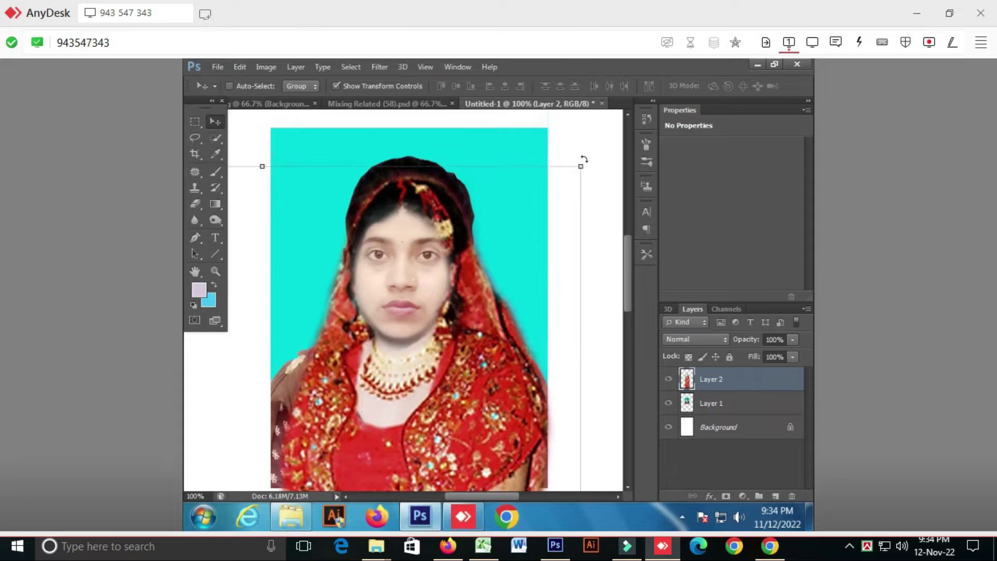
Enlarge the outfit slightly once more and nudge it two steps left and three steps down.
{"action": "left_click_drag", "start_coordinate": [581, 166], "coordinate": [585, 160]}
{"action": "key", "text": "Return"}
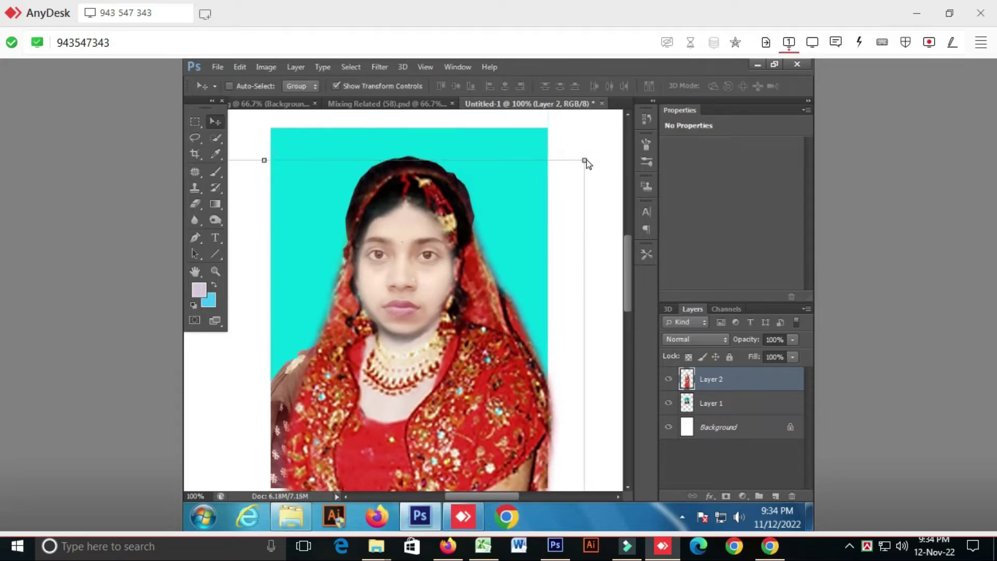
{"action": "key", "text": "Left"}
{"action": "key", "text": "Left"}
{"action": "key", "text": "Down"}
{"action": "key", "text": "Down"}
{"action": "key", "text": "Down"}
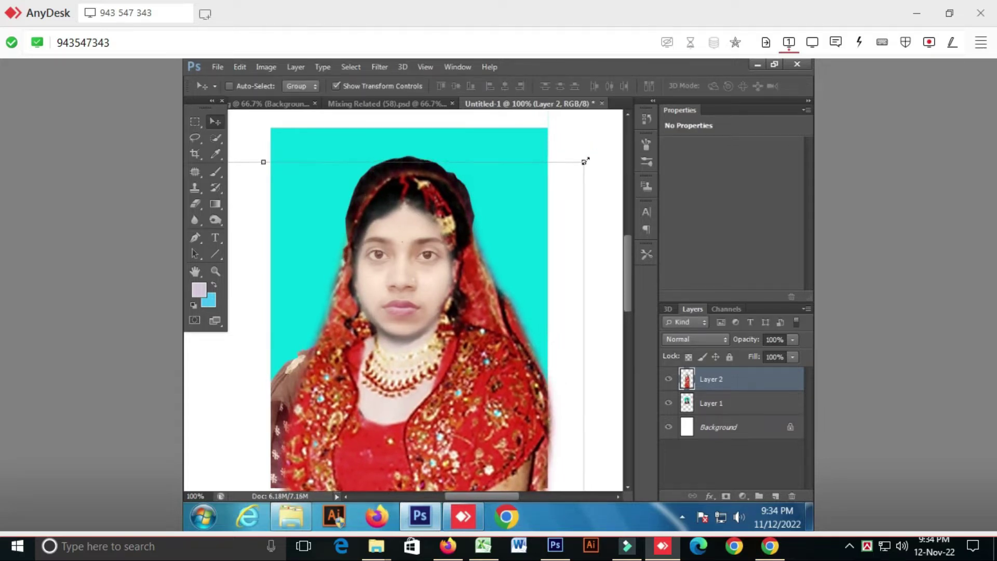
Select both the outfit and portrait layers and nudge them up together by thirteen large steps.
{"action": "key", "text": "ctrl+minus"}
{"action": "key", "text": "ctrl+minus"}
{"action": "key", "text": "ctrl+minus"}
{"action": "key", "text": "ctrl+minus"}
{"action": "key", "text": "ctrl+minus"}
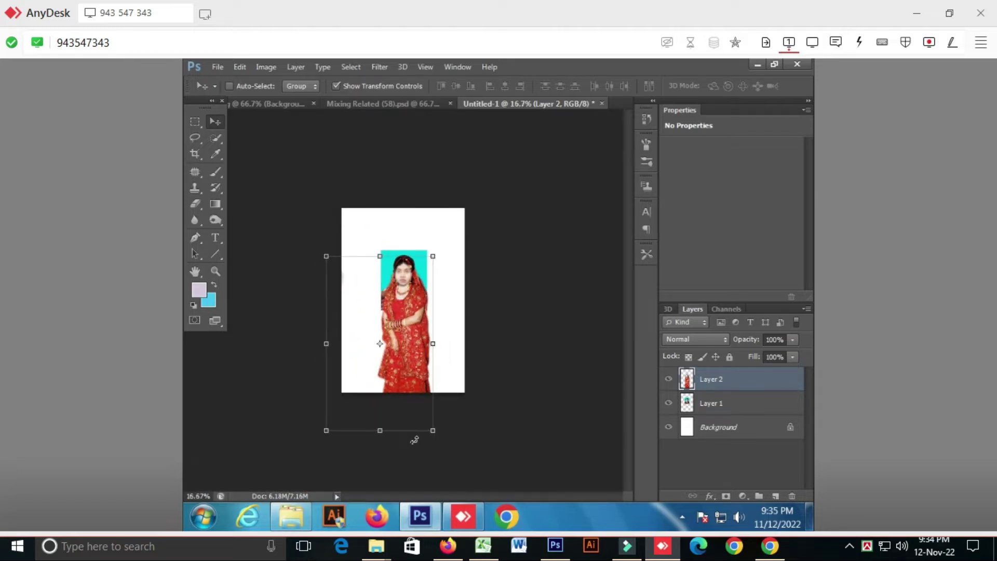
{"action": "key", "text": "ctrl+plus"}
{"action": "key", "text": "ctrl+plus"}
{"action": "key", "text": "ctrl+plus"}
{"action": "key", "text": "ctrl+alt+a"}
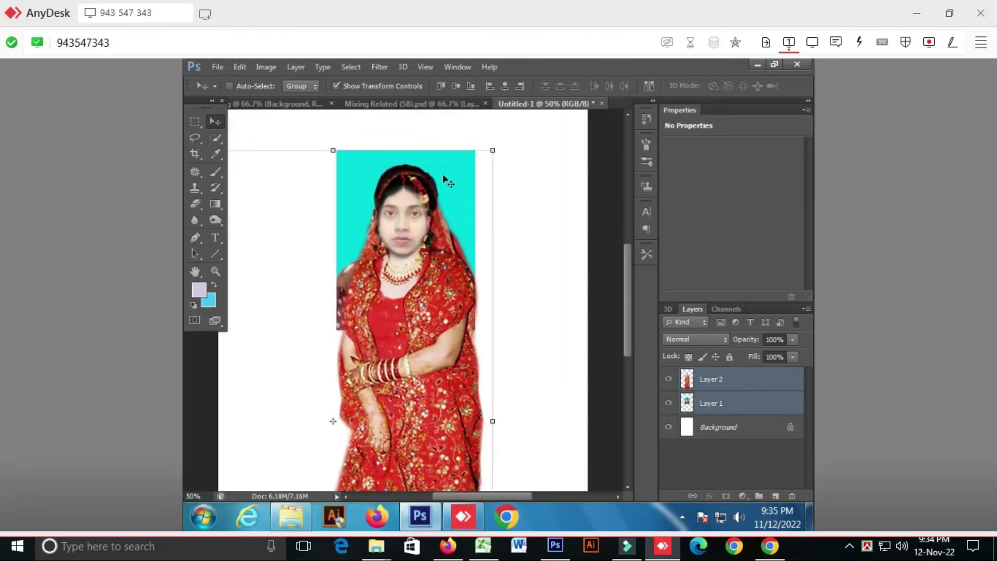
{"action": "scroll", "coordinate": [488, 243], "scroll_direction": "down", "scroll_amount": 3}
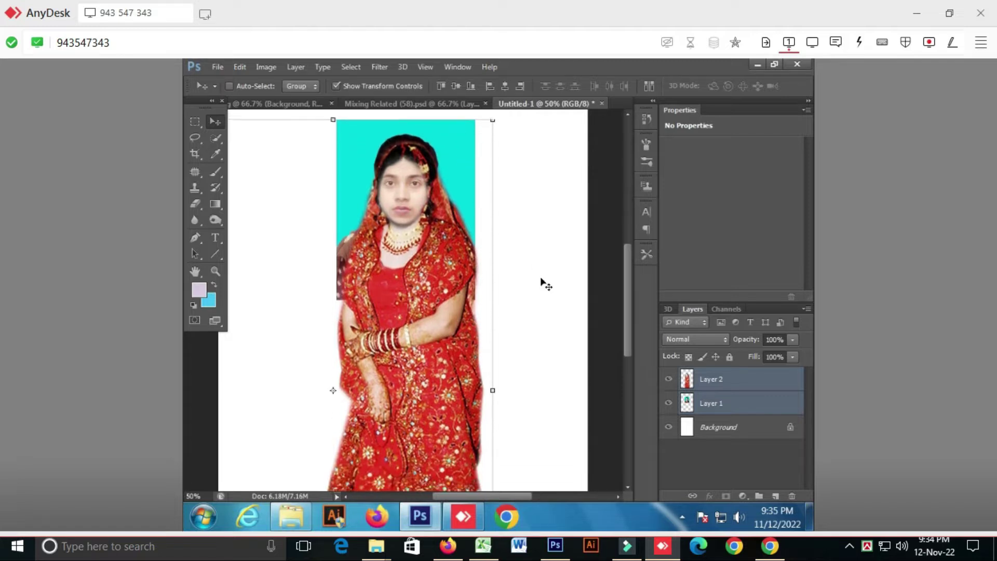
{"action": "key", "text": "ctrl+minus"}
{"action": "key", "text": "ctrl+minus"}
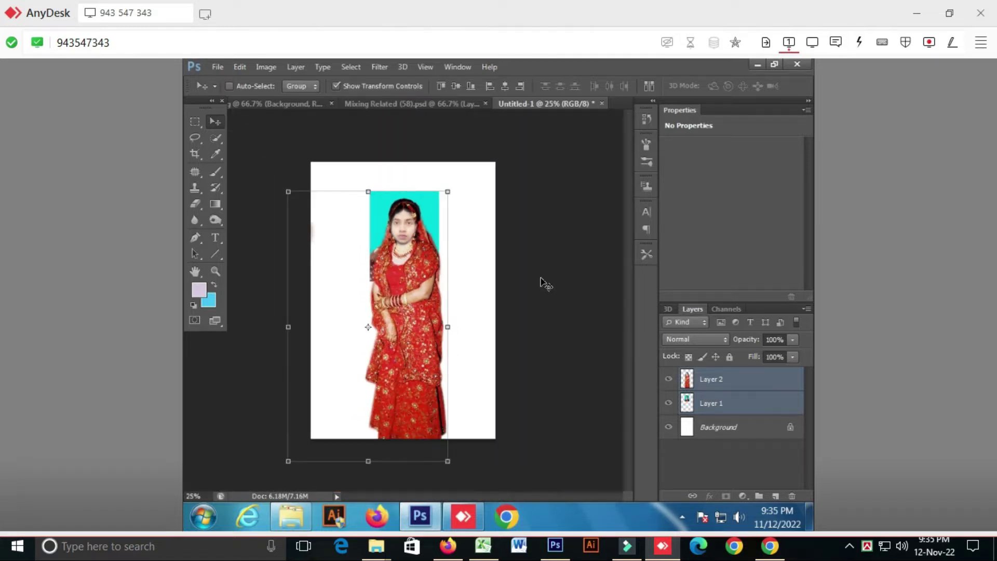
{"action": "key", "text": "shift+Up"}
{"action": "key", "text": "shift+Up"}
{"action": "key", "text": "shift+Up"}
{"action": "key", "text": "shift+Up"}
{"action": "key", "text": "shift+Up"}
{"action": "key", "text": "shift+Up"}
{"action": "key", "text": "shift+Up"}
{"action": "key", "text": "shift+Up"}
{"action": "key", "text": "shift+Up"}
{"action": "key", "text": "shift+Up"}
{"action": "key", "text": "shift+Up"}
{"action": "key", "text": "shift+Up"}
{"action": "key", "text": "shift+Up"}
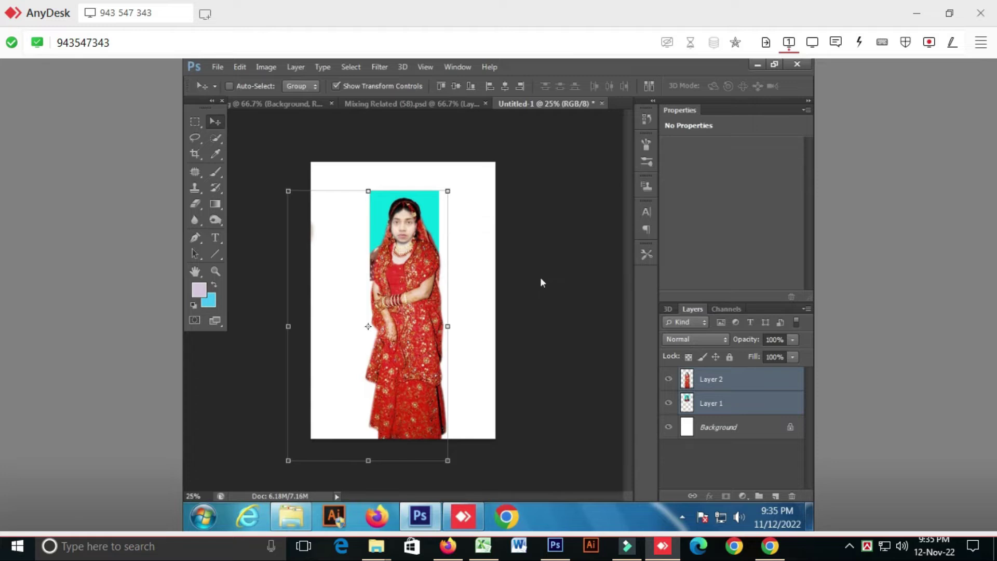
Shift both layers slightly right and two large steps up so the full outfit fits within the page.
{"action": "key", "text": "shift+Right"}
{"action": "key", "text": "shift+Right"}
{"action": "key", "text": "shift+Right"}
{"action": "key", "text": "shift+Right"}
{"action": "key", "text": "shift+Right"}
{"action": "key", "text": "shift+Right"}
{"action": "key", "text": "shift+Right"}
{"action": "key", "text": "shift+Right"}
{"action": "key", "text": "shift+Right"}
{"action": "key", "text": "shift+Right"}
{"action": "key", "text": "shift+Right"}
{"action": "key", "text": "shift+Right"}
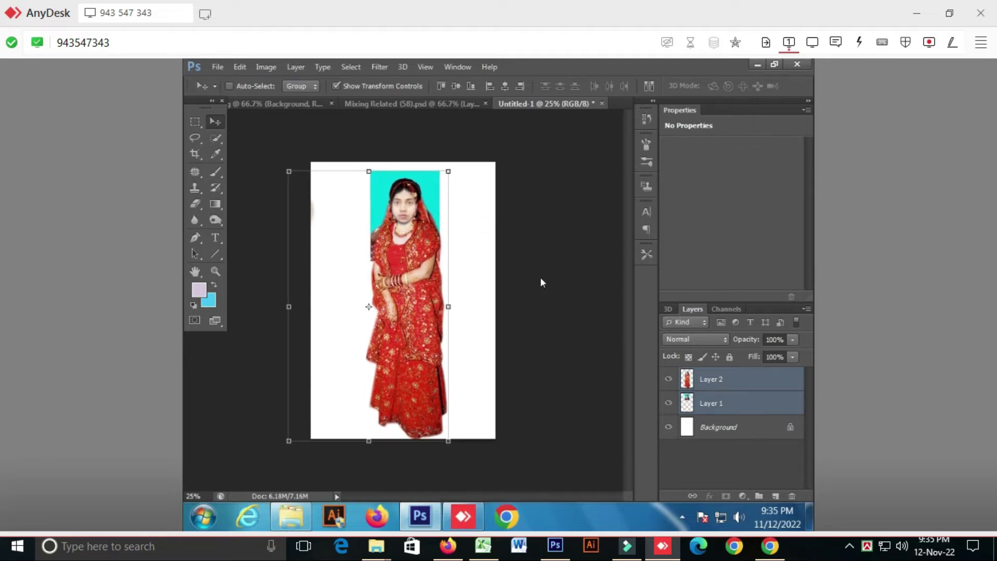
{"action": "key", "text": "shift+Left"}
{"action": "key", "text": "shift+Left"}
{"action": "key", "text": "shift+Left"}
{"action": "key", "text": "shift+Left"}
{"action": "key", "text": "shift+Left"}
{"action": "key", "text": "shift+Left"}
{"action": "key", "text": "shift+Left"}
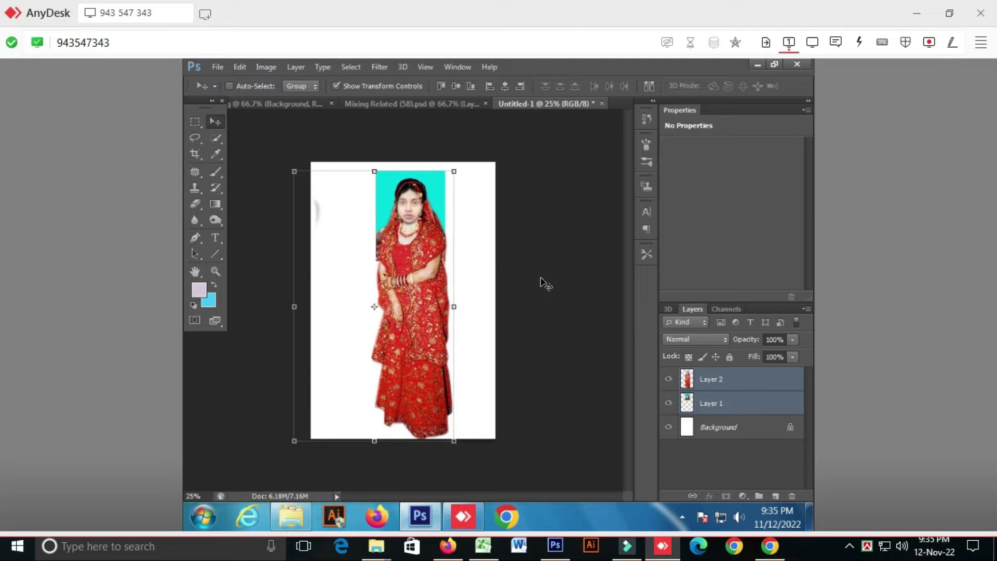
{"action": "key", "text": "shift+Up"}
{"action": "key", "text": "shift+Up"}
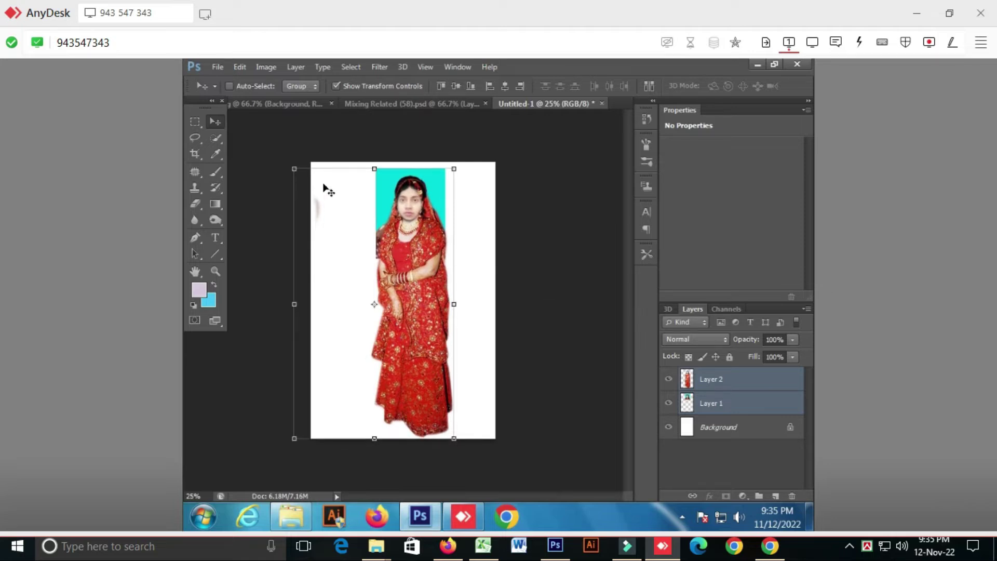
Move both layers lower on the page and open the History panel.
{"action": "left_click_drag", "start_coordinate": [422, 247], "coordinate": [409, 308]}
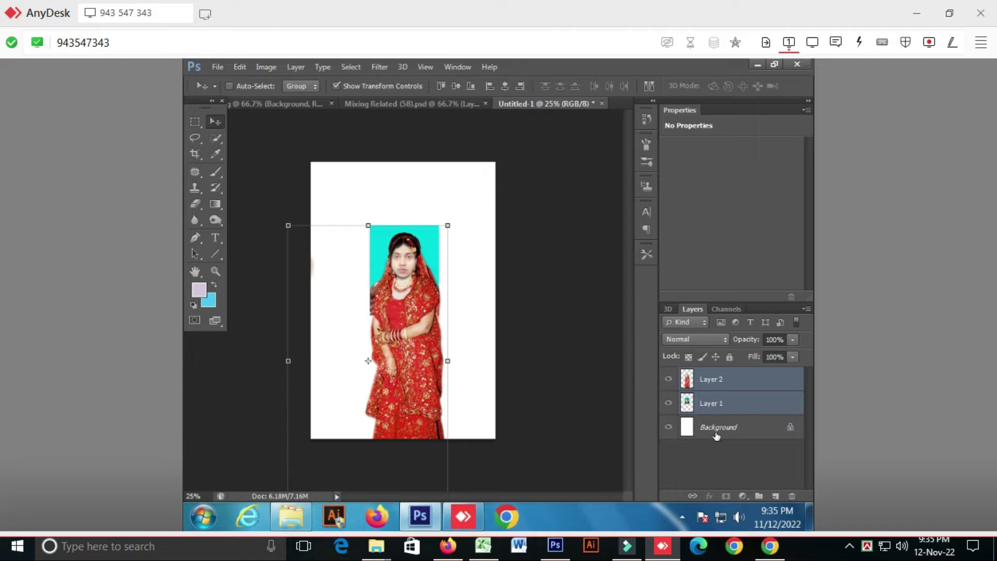
{"action": "left_click", "coordinate": [458, 67]}
{"action": "left_click", "coordinate": [509, 302]}
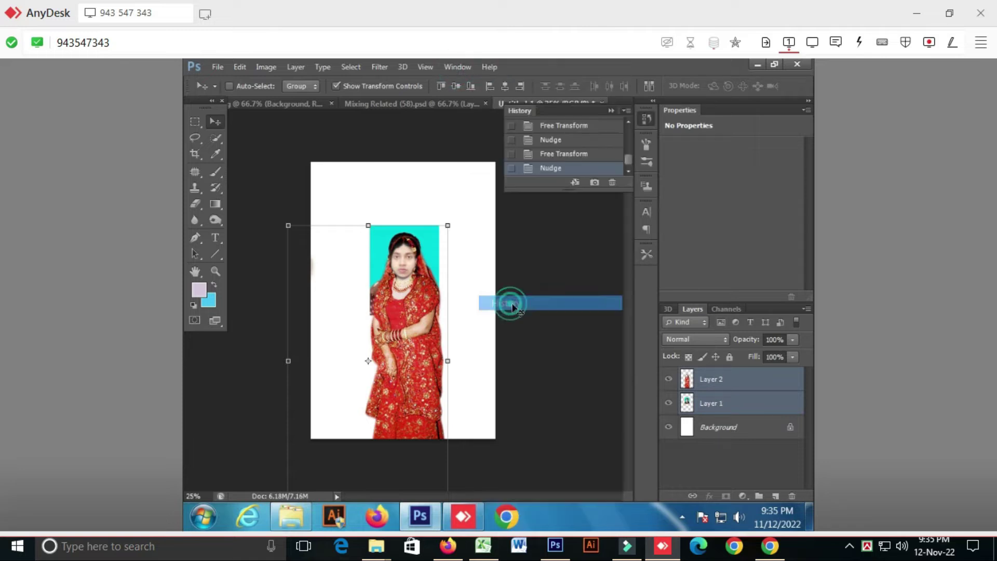
{"action": "left_click", "coordinate": [629, 171]}
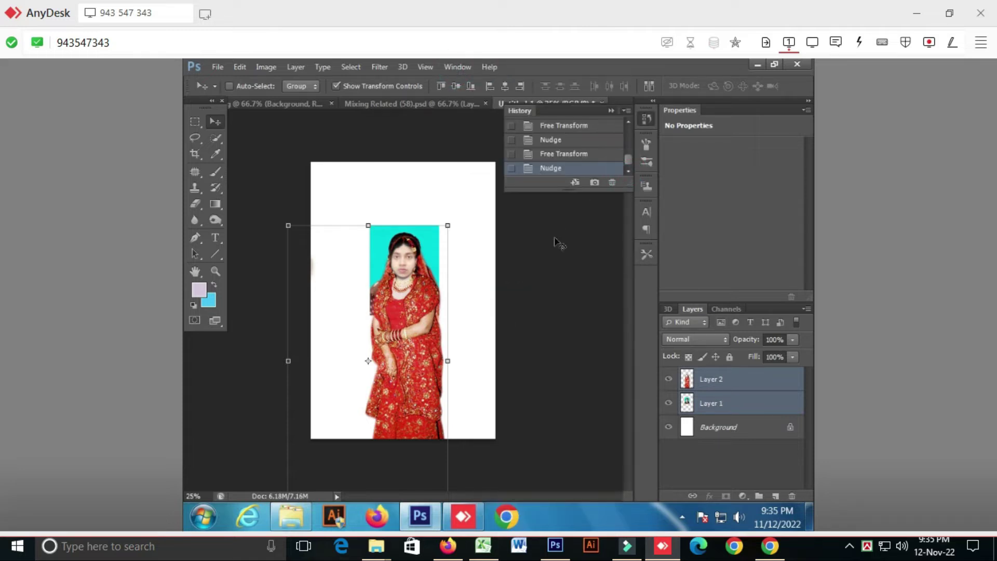
Try to move the outfit layer on its own away from the woman's portrait.
{"action": "key", "text": "ctrl+z"}
{"action": "right_click", "coordinate": [558, 272]}
{"action": "left_click", "coordinate": [550, 167]}
{"action": "left_click_drag", "start_coordinate": [409, 309], "coordinate": [469, 287]}
{"action": "left_click_drag", "start_coordinate": [470, 287], "coordinate": [435, 343]}
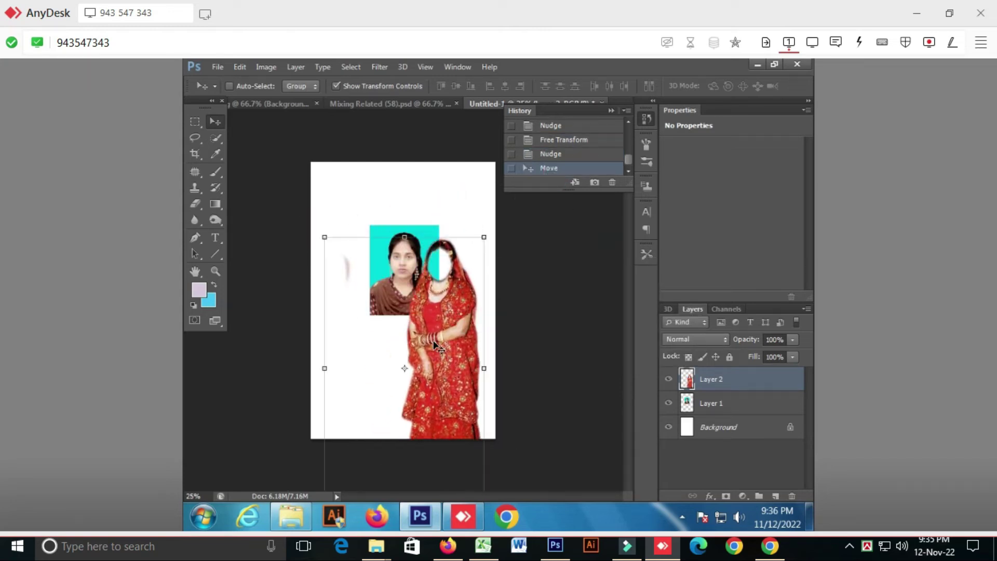
{"action": "key", "text": "ctrl+z"}
Select the outfit and portrait layers together and move them up near the page's upper edge.
{"action": "left_click", "coordinate": [433, 244], "text": "ctrl+shift"}
{"action": "left_click_drag", "start_coordinate": [415, 307], "coordinate": [423, 250]}
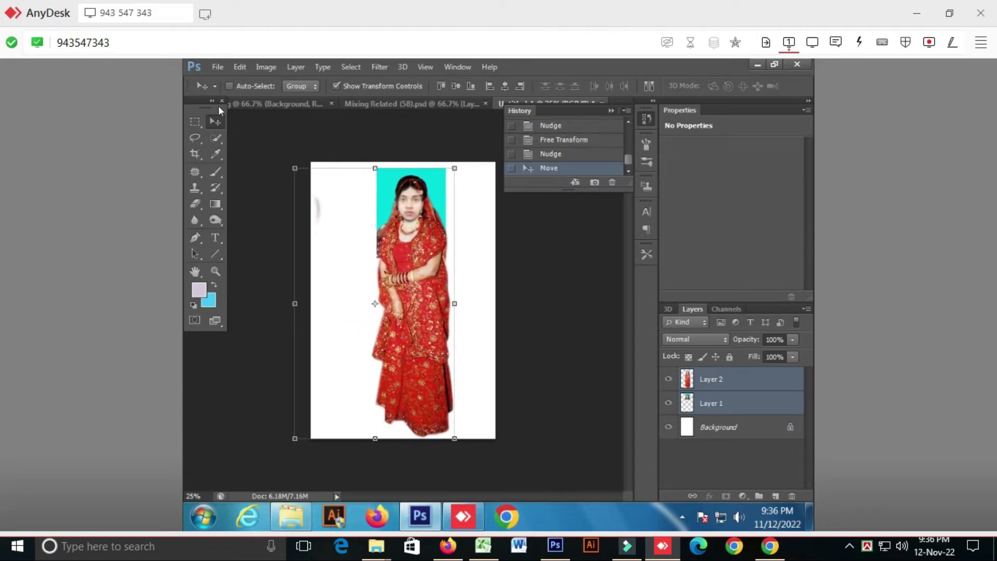
Save the composite as the JPEG Untitled-1 in the Outsourcing and freelancing Course folder on the desktop.
{"action": "left_click", "coordinate": [217, 66]}
{"action": "left_click", "coordinate": [249, 238]}
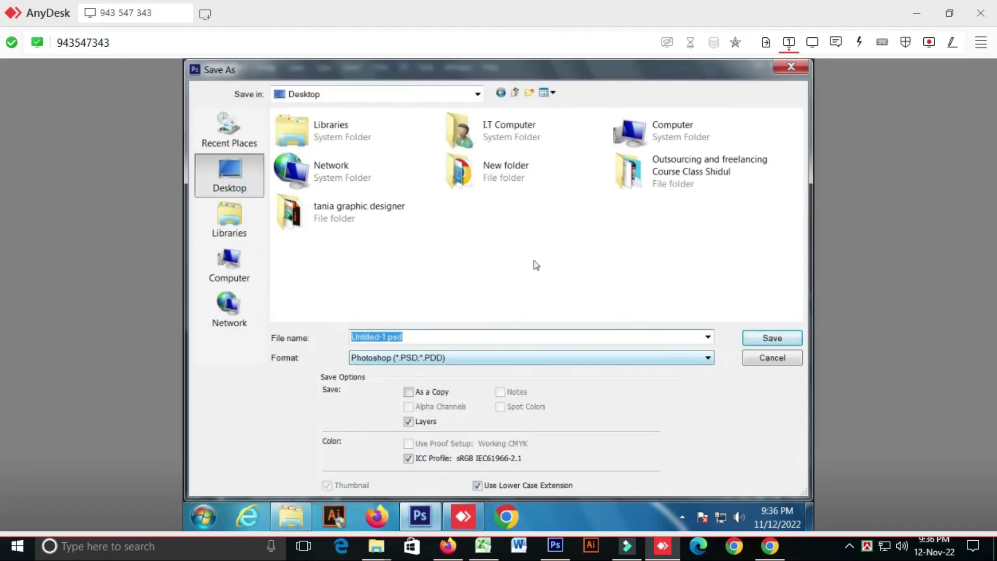
{"action": "double_click", "coordinate": [670, 172]}
{"action": "left_click", "coordinate": [395, 357]}
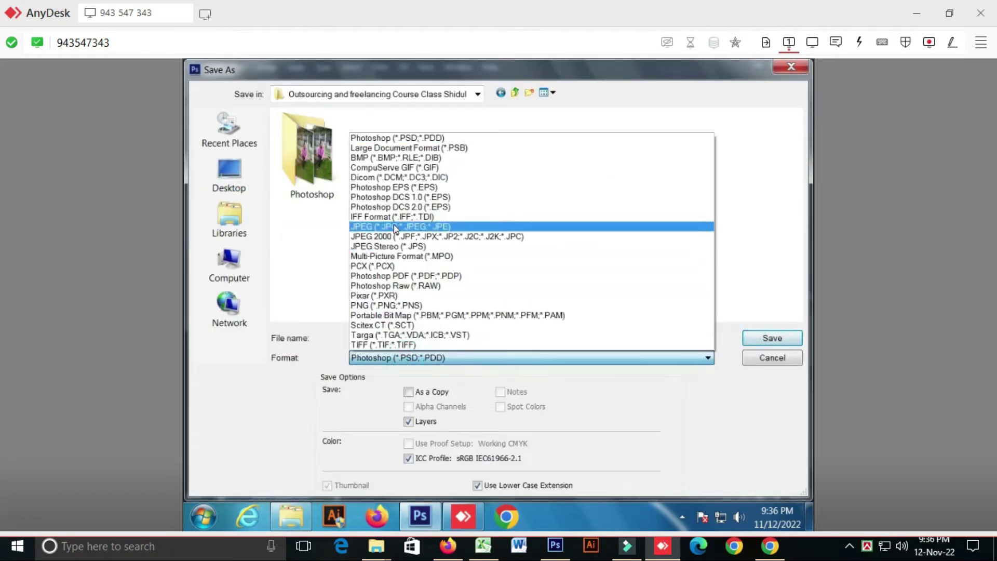
{"action": "left_click", "coordinate": [395, 227]}
{"action": "left_click", "coordinate": [708, 337]}
{"action": "left_click", "coordinate": [708, 335]}
{"action": "left_click", "coordinate": [708, 357]}
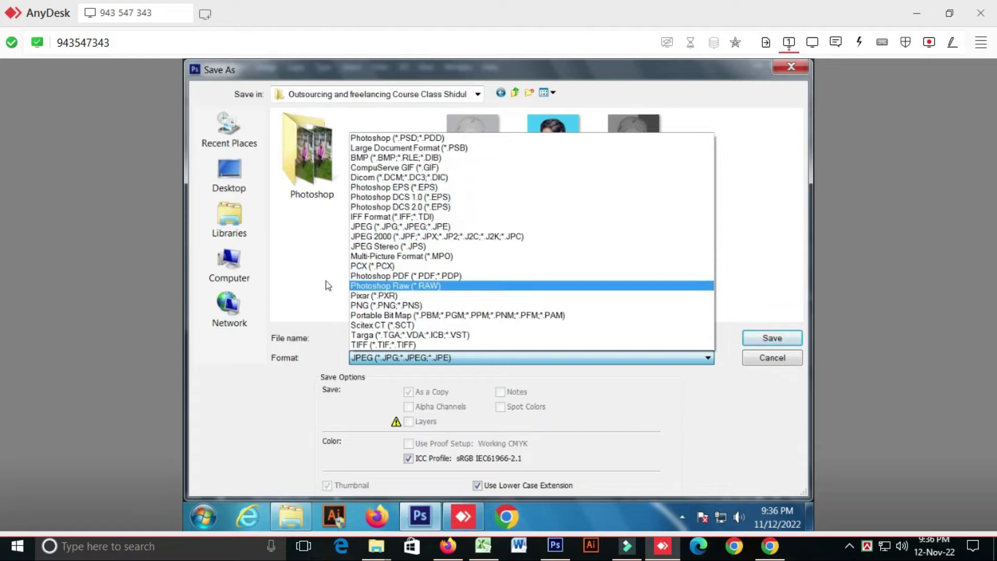
{"action": "left_click", "coordinate": [768, 344]}
{"action": "left_click", "coordinate": [770, 344]}
{"action": "key", "text": "Return"}
Close all open documents without saving their changes.
{"action": "key", "text": "ctrl+w"}
{"action": "left_click", "coordinate": [500, 239]}
{"action": "left_click", "coordinate": [500, 242]}
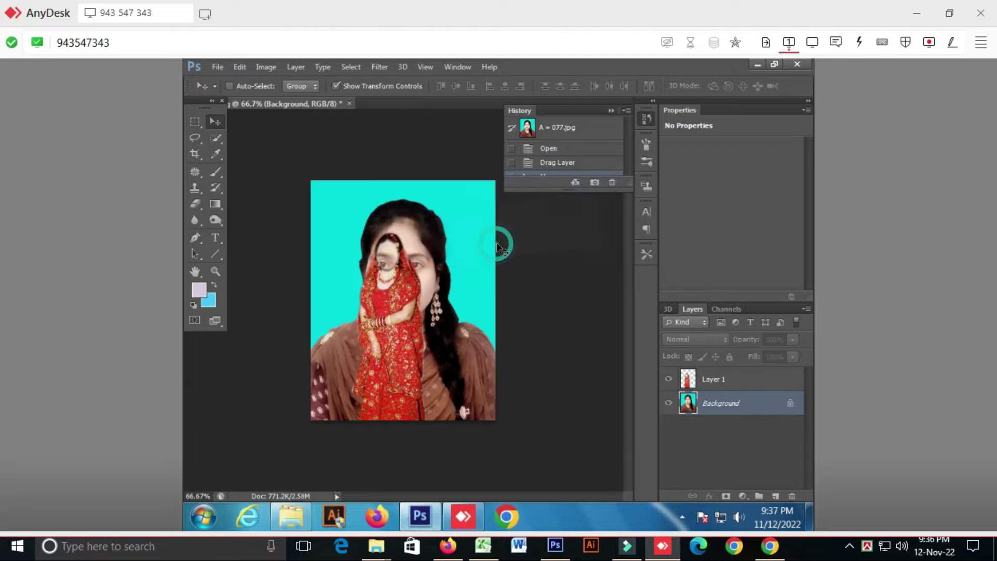
{"action": "left_click", "coordinate": [492, 242]}
Open the exported Untitled-1.jpg in Photoshop from the course folder on the desktop.
{"action": "left_click", "coordinate": [290, 516]}
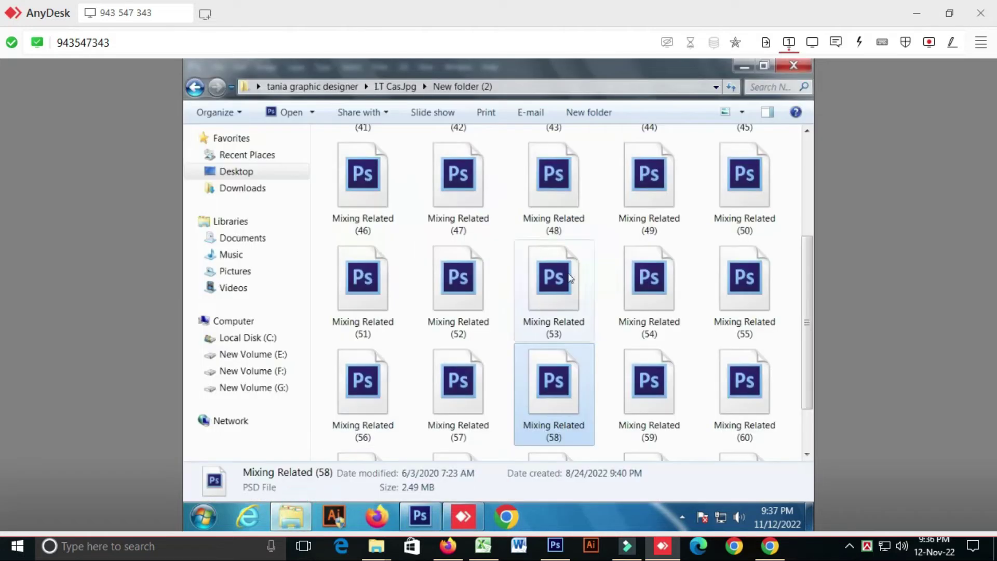
{"action": "left_click", "coordinate": [237, 172]}
{"action": "double_click", "coordinate": [583, 284]}
{"action": "left_click_drag", "start_coordinate": [761, 174], "coordinate": [420, 516]}
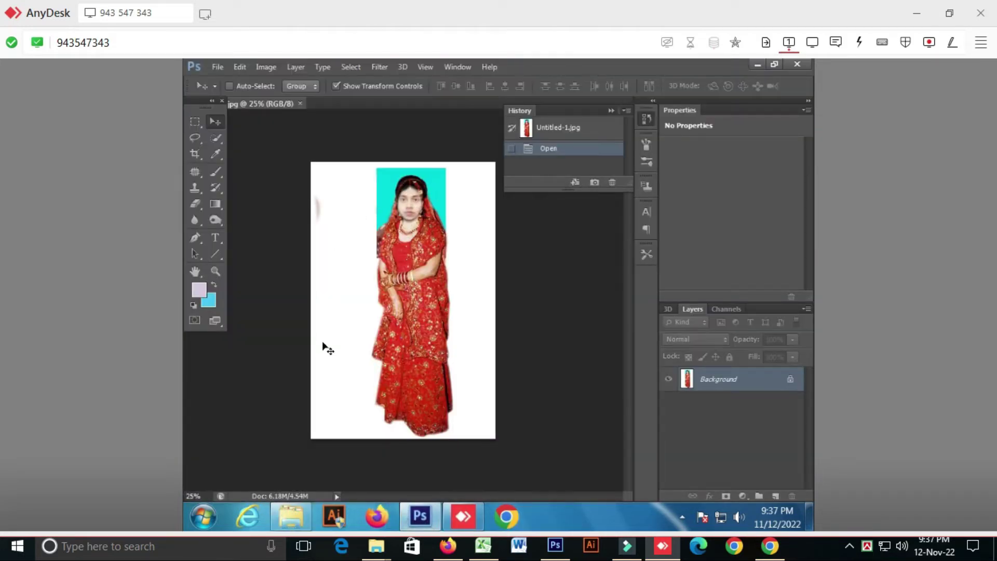
Select the turquoise background around the woman's head and shoulders with the Quick Selection tool.
{"action": "key", "text": "ctrl+plus"}
{"action": "key", "text": "ctrl+plus"}
{"action": "key", "text": "ctrl+plus"}
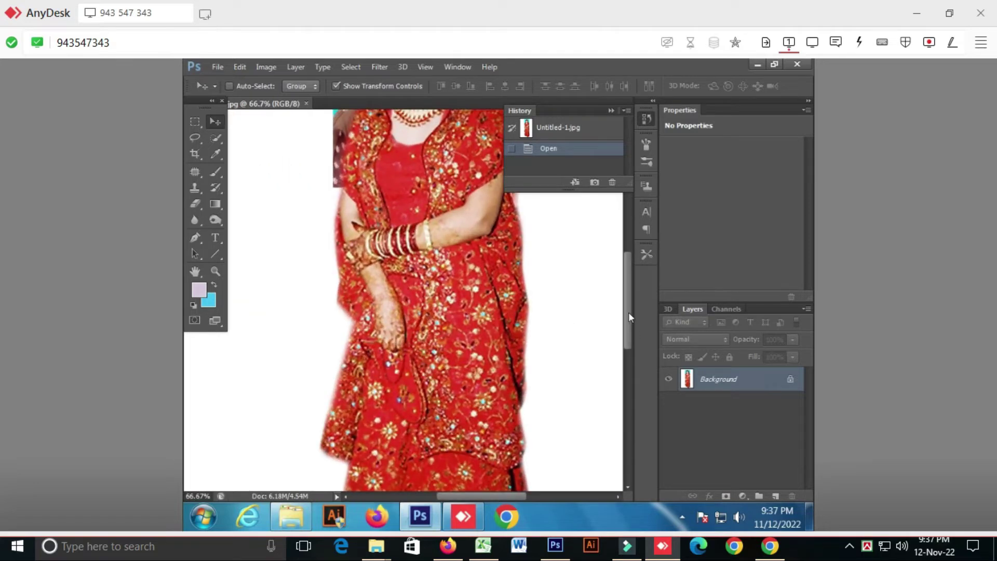
{"action": "scroll", "coordinate": [628, 317], "scroll_direction": "up", "scroll_amount": 5}
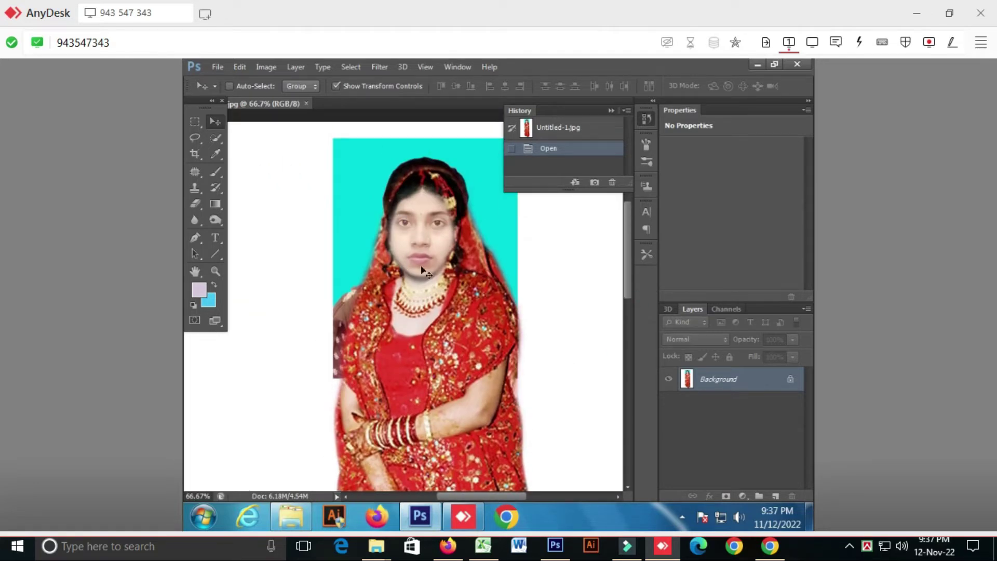
{"action": "left_click", "coordinate": [218, 140]}
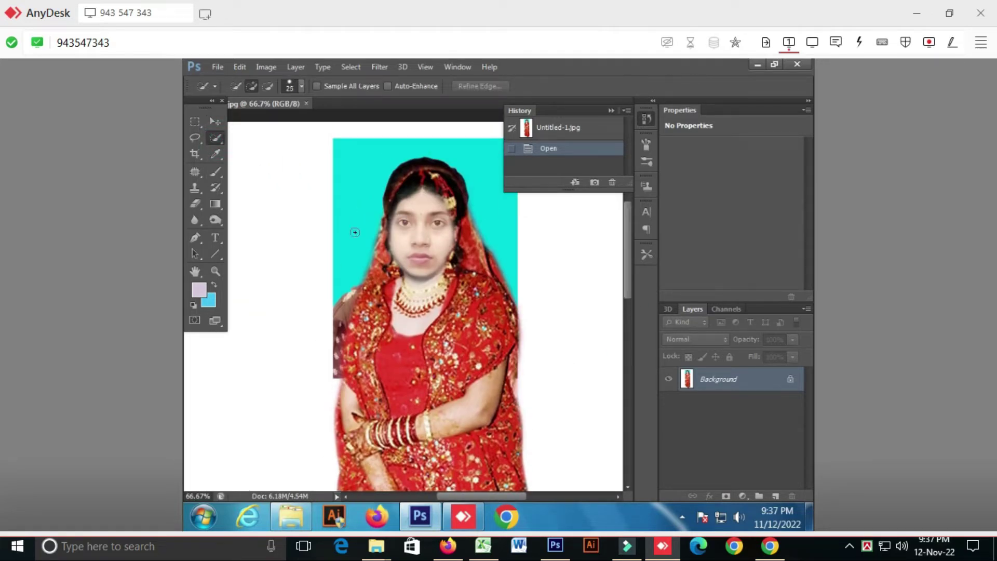
{"action": "left_click", "coordinate": [336, 193]}
Set the foreground colour to white, swap it to the background colour and fill the selected area with it.
{"action": "left_click", "coordinate": [199, 289]}
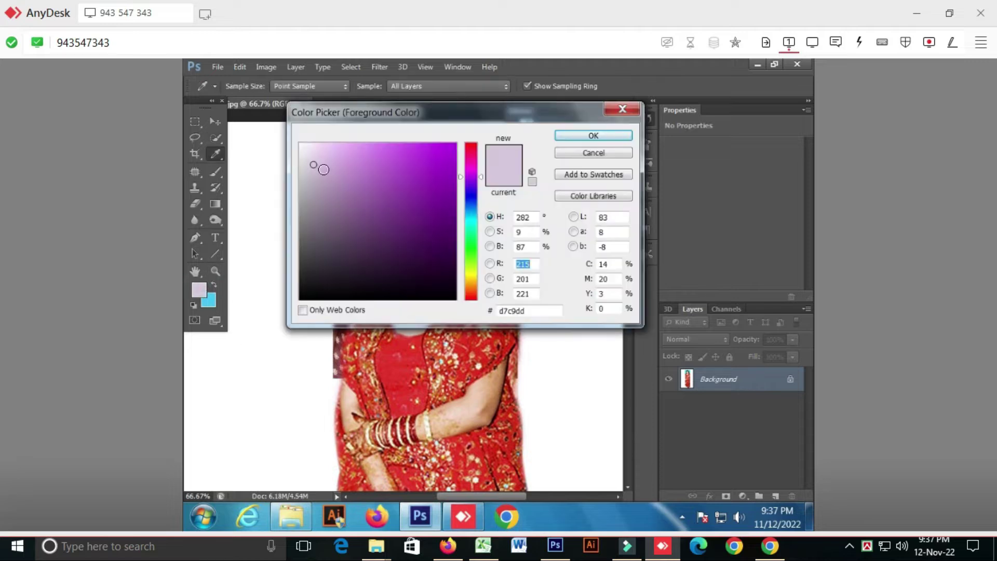
{"action": "left_click", "coordinate": [301, 144]}
{"action": "left_click", "coordinate": [585, 135]}
{"action": "key", "text": "ctrl+Delete"}
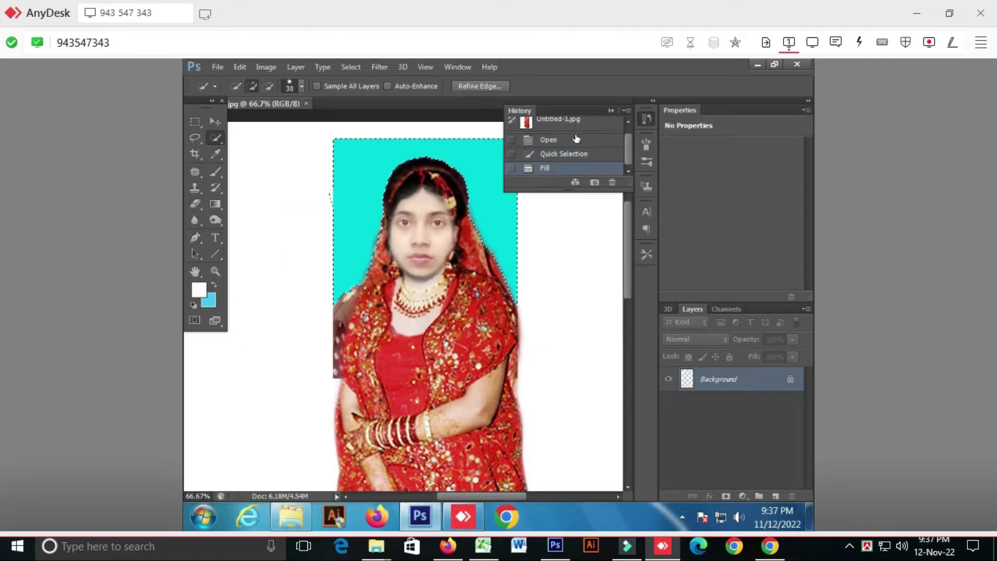
{"action": "left_click", "coordinate": [214, 285]}
{"action": "key", "text": "ctrl+BackSpace"}
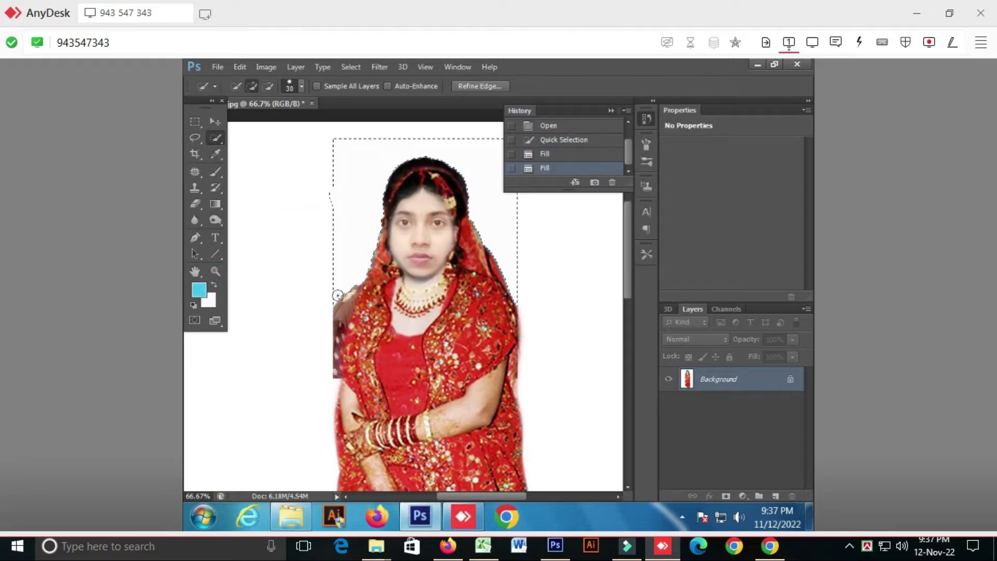
Extend the quick selection over the whole page around the figure, fill it with white and deselect.
{"action": "left_click_drag", "start_coordinate": [323, 312], "coordinate": [299, 177]}
{"action": "left_click", "coordinate": [408, 134]}
{"action": "left_click", "coordinate": [566, 252]}
{"action": "left_click", "coordinate": [570, 397]}
{"action": "key", "text": "ctrl+minus"}
{"action": "key", "text": "ctrl+minus"}
{"action": "key", "text": "ctrl+minus"}
{"action": "key", "text": "ctrl+BackSpace"}
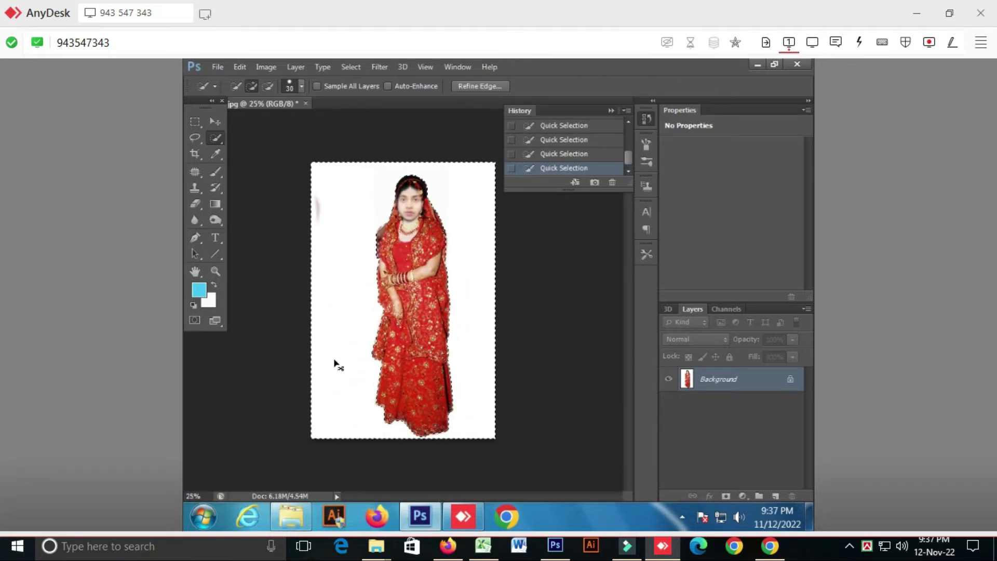
{"action": "key", "text": "ctrl+d"}
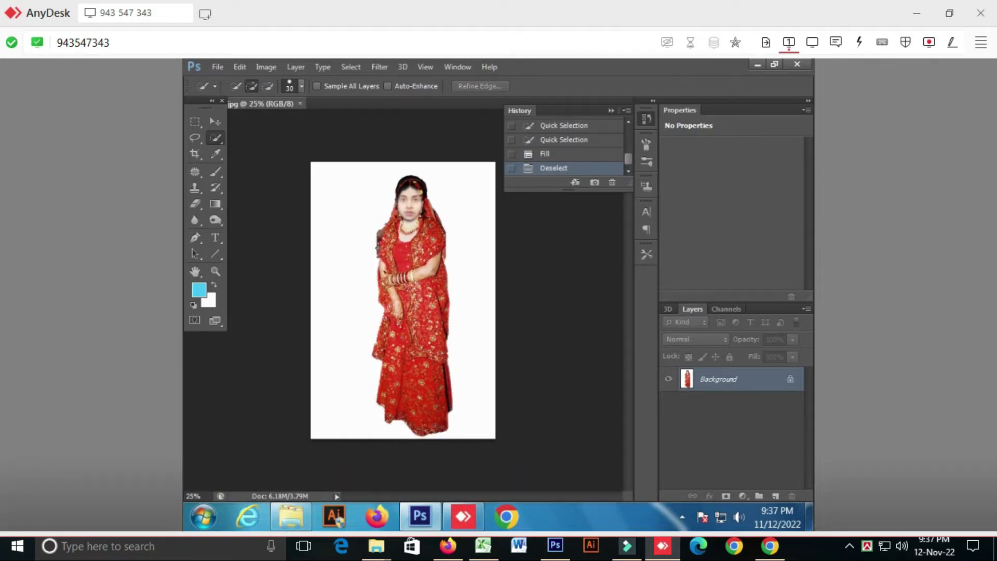
Outline the leftover brown sleeve beside the outfit's shoulder with the Patch tool, fill it with white and deselect.
{"action": "scroll", "coordinate": [377, 249], "scroll_direction": "up", "scroll_amount": 7}
{"action": "scroll", "coordinate": [494, 352], "scroll_direction": "down", "scroll_amount": 3}
{"action": "left_click", "coordinate": [201, 173]}
{"action": "left_click_drag", "start_coordinate": [304, 140], "coordinate": [385, 159]}
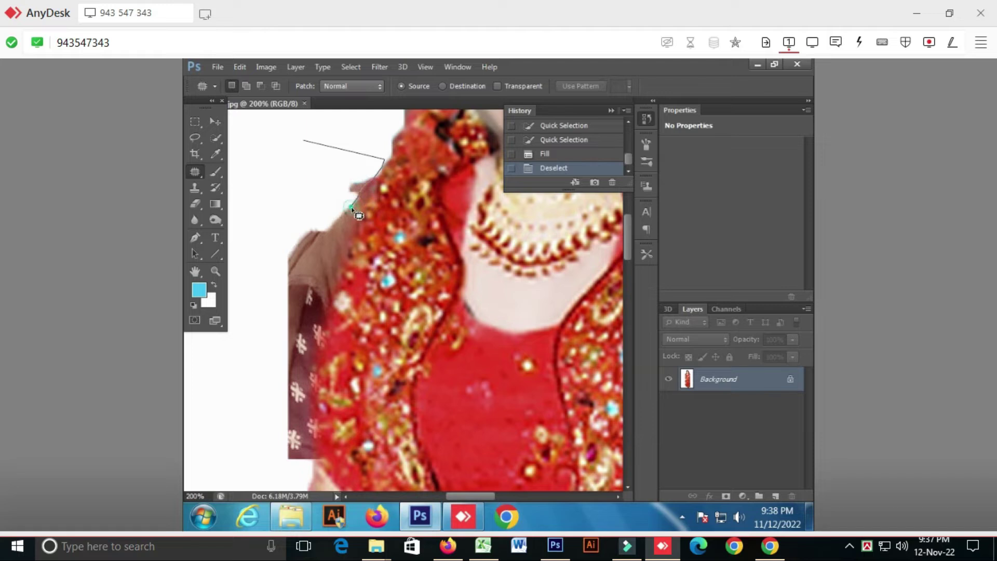
{"action": "left_click_drag", "start_coordinate": [329, 238], "coordinate": [326, 229]}
{"action": "left_click", "coordinate": [326, 223]}
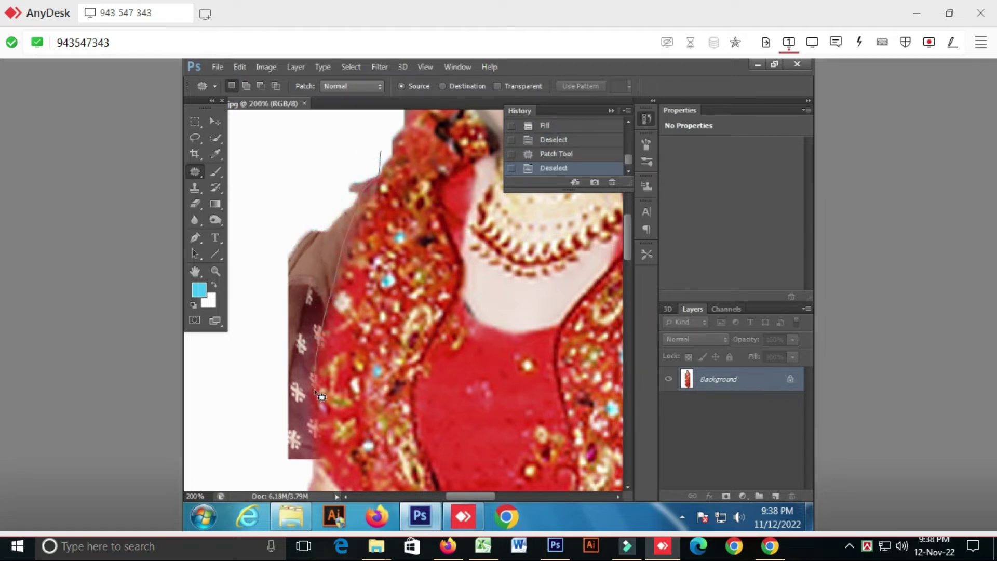
{"action": "mouse_move", "coordinate": [317, 448]}
{"action": "left_mouse_down"}
{"action": "mouse_move", "coordinate": [309, 474]}
{"action": "mouse_move", "coordinate": [269, 455]}
{"action": "mouse_move", "coordinate": [250, 257]}
{"action": "mouse_move", "coordinate": [316, 171]}
{"action": "mouse_move", "coordinate": [328, 173]}
{"action": "mouse_move", "coordinate": [325, 112]}
{"action": "mouse_move", "coordinate": [320, 242]}
{"action": "mouse_move", "coordinate": [424, 311]}
{"action": "mouse_move", "coordinate": [460, 263]}
{"action": "left_mouse_up"}
{"action": "key", "text": "ctrl+BackSpace"}
{"action": "key", "text": "ctrl+d"}
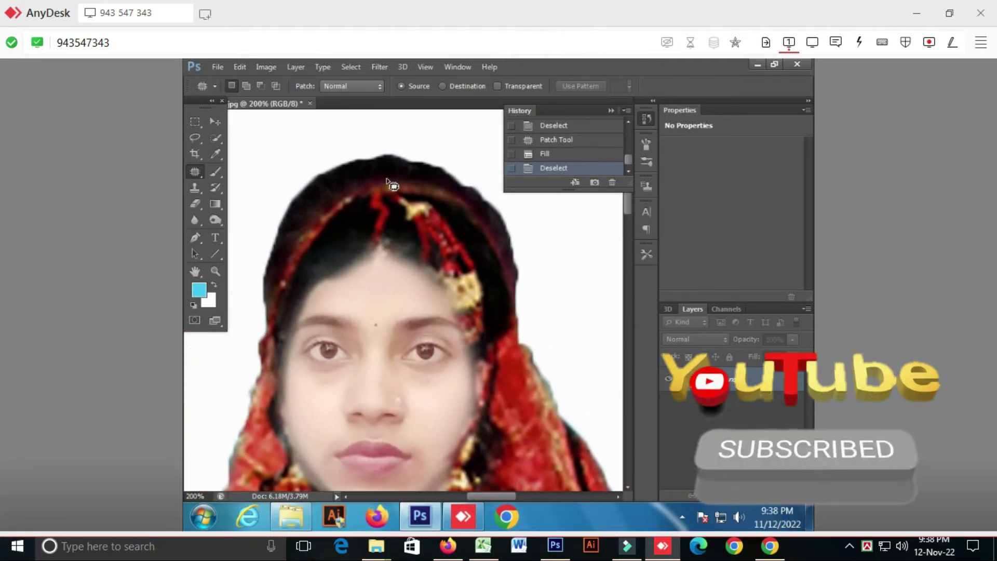
Outline the dark outer band around the top of the head with the Patch tool, fill it with white, deselect and save.
{"action": "mouse_move", "coordinate": [411, 129]}
{"action": "left_mouse_down"}
{"action": "mouse_move", "coordinate": [530, 198]}
{"action": "mouse_move", "coordinate": [565, 310]}
{"action": "mouse_move", "coordinate": [536, 328]}
{"action": "mouse_move", "coordinate": [496, 236]}
{"action": "mouse_move", "coordinate": [468, 204]}
{"action": "mouse_move", "coordinate": [401, 187]}
{"action": "mouse_move", "coordinate": [363, 191]}
{"action": "left_mouse_up"}
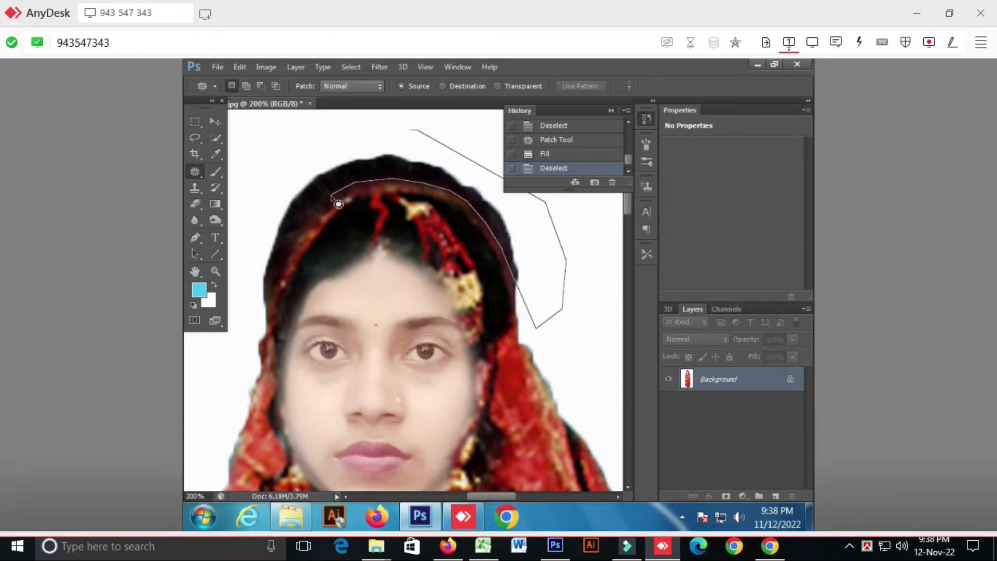
{"action": "mouse_move", "coordinate": [313, 215]}
{"action": "left_mouse_down"}
{"action": "mouse_move", "coordinate": [287, 252]}
{"action": "mouse_move", "coordinate": [268, 331]}
{"action": "mouse_move", "coordinate": [344, 141]}
{"action": "mouse_move", "coordinate": [355, 138]}
{"action": "left_mouse_up"}
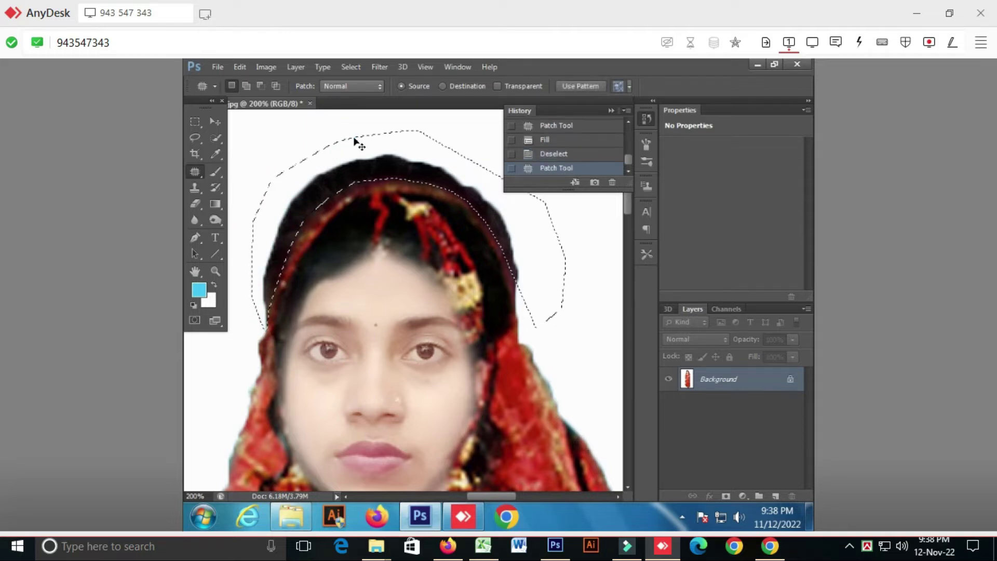
{"action": "key", "text": "ctrl+BackSpace"}
{"action": "key", "text": "ctrl+d"}
{"action": "key", "text": "ctrl+s"}
Examine the whole figure on the white page, and the face, hairline and neckline up close.
{"action": "key", "text": "ctrl+minus"}
{"action": "key", "text": "ctrl+minus"}
{"action": "key", "text": "ctrl+minus"}
{"action": "key", "text": "ctrl+minus"}
{"action": "key", "text": "ctrl+minus"}
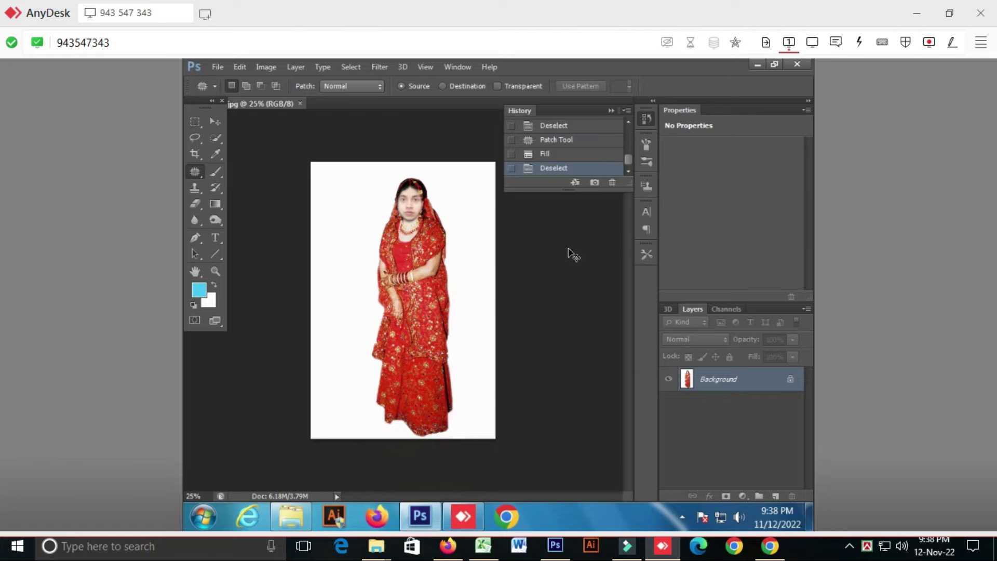
{"action": "key", "text": "ctrl+plus"}
{"action": "key", "text": "ctrl+plus"}
{"action": "key", "text": "ctrl+plus"}
{"action": "key", "text": "ctrl+plus"}
{"action": "key", "text": "ctrl+plus"}
{"action": "key", "text": "ctrl+plus"}
{"action": "key", "text": "ctrl+plus"}
{"action": "left_click_drag", "start_coordinate": [407, 165], "coordinate": [433, 446]}
{"action": "left_click_drag", "start_coordinate": [446, 382], "coordinate": [416, 372]}
{"action": "key", "text": "ctrl+minus"}
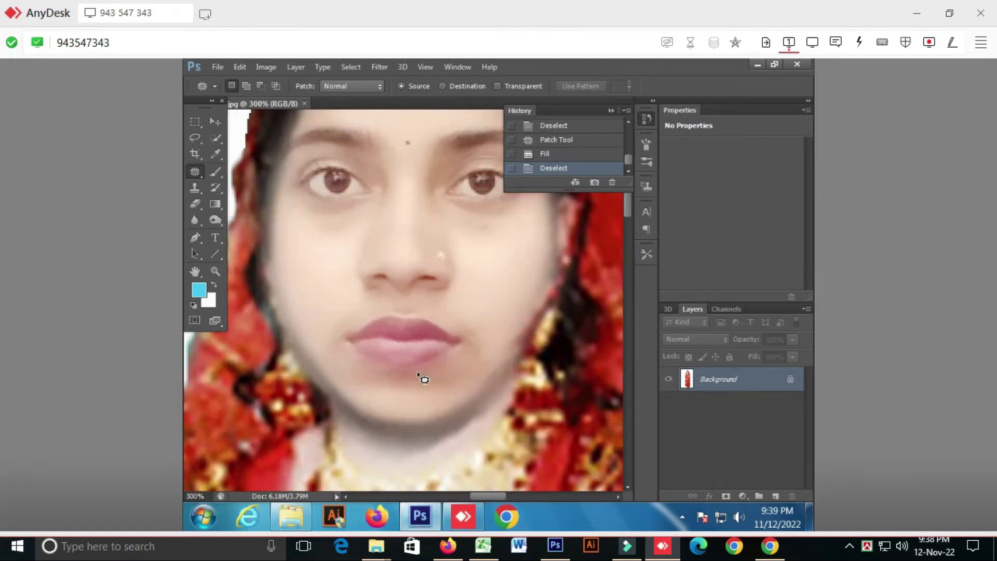
{"action": "scroll", "coordinate": [422, 378], "scroll_direction": "down", "scroll_amount": 2}
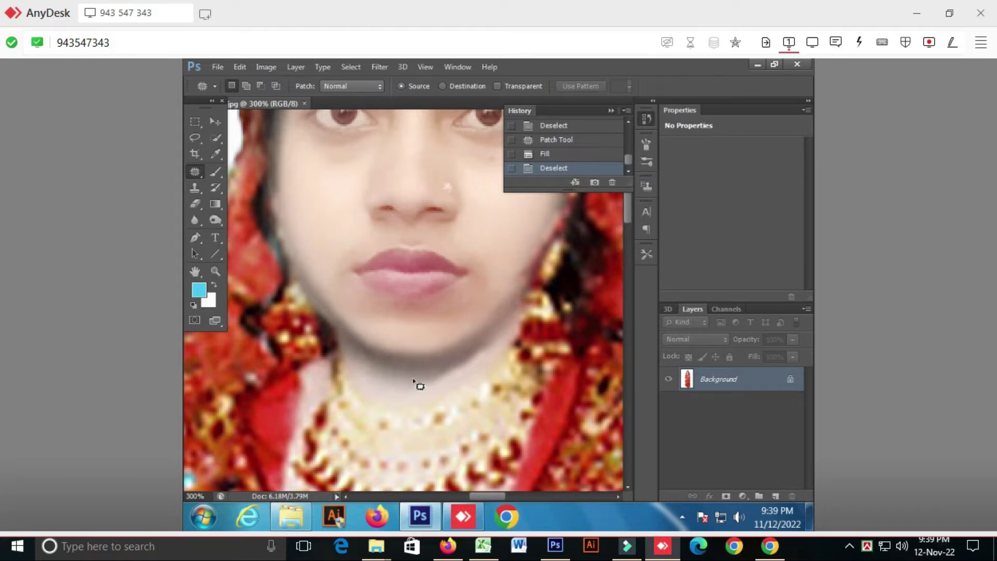
{"action": "scroll", "coordinate": [358, 252], "scroll_direction": "up", "scroll_amount": 2}
{"action": "scroll", "coordinate": [402, 234], "scroll_direction": "up", "scroll_amount": 2}
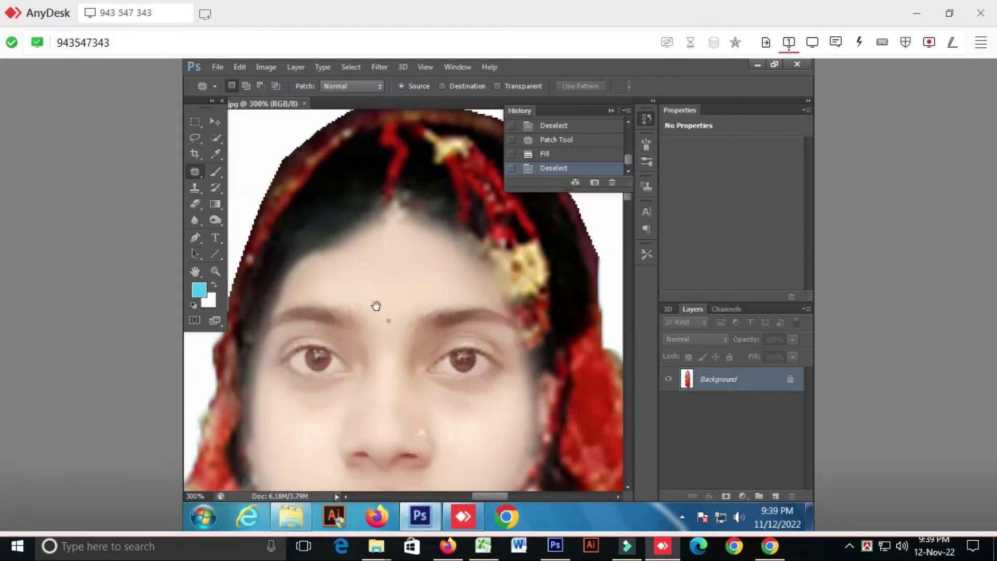
Sample the cheek's light skin tone for the Brush tool and set its opacity and flow to 34%.
{"action": "scroll", "coordinate": [390, 255], "scroll_direction": "down", "scroll_amount": 3}
{"action": "left_click", "coordinate": [215, 171]}
{"action": "left_click", "coordinate": [301, 246], "text": "alt"}
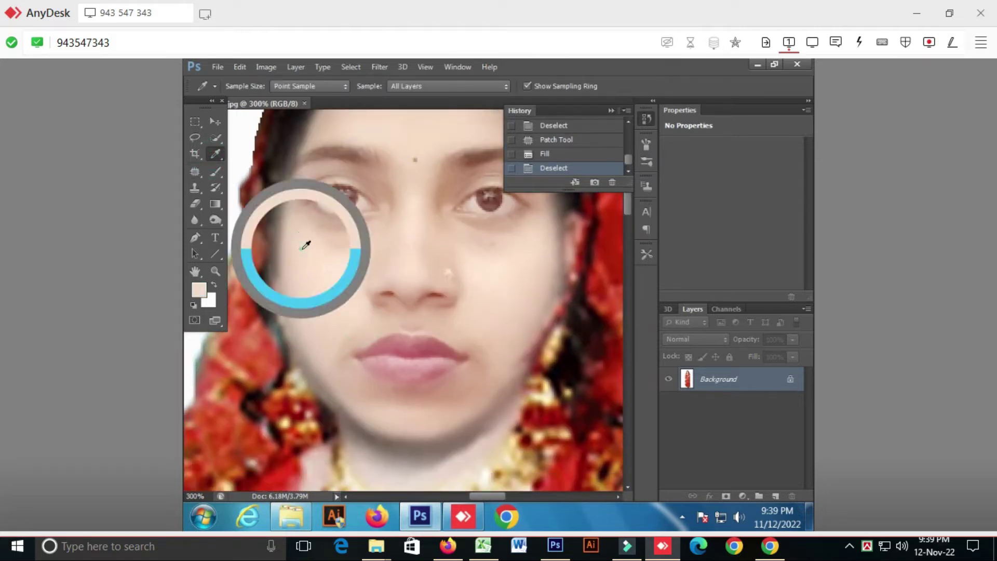
{"action": "left_click_drag", "start_coordinate": [452, 88], "coordinate": [463, 96]}
{"action": "left_click_drag", "start_coordinate": [535, 86], "coordinate": [546, 100]}
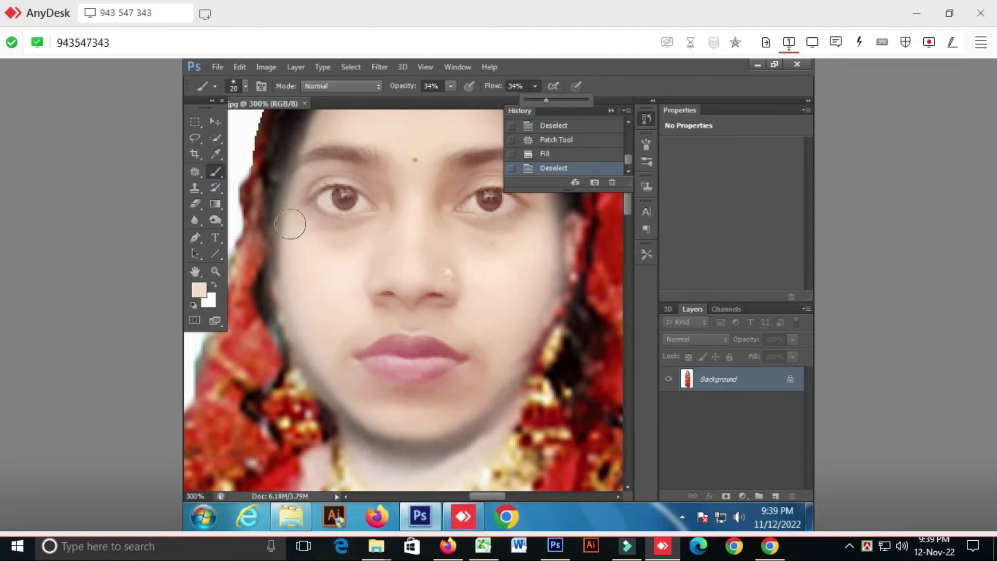
Paint the skin tone along the edge of the cheek and temple and along the forehead hairline.
{"action": "left_click_drag", "start_coordinate": [280, 229], "coordinate": [280, 255]}
{"action": "mouse_move", "coordinate": [295, 202]}
{"action": "left_mouse_down"}
{"action": "mouse_move", "coordinate": [281, 215]}
{"action": "mouse_move", "coordinate": [301, 244]}
{"action": "left_mouse_up"}
{"action": "scroll", "coordinate": [284, 265], "scroll_direction": "up", "scroll_amount": 3}
{"action": "key", "text": "ctrl+z"}
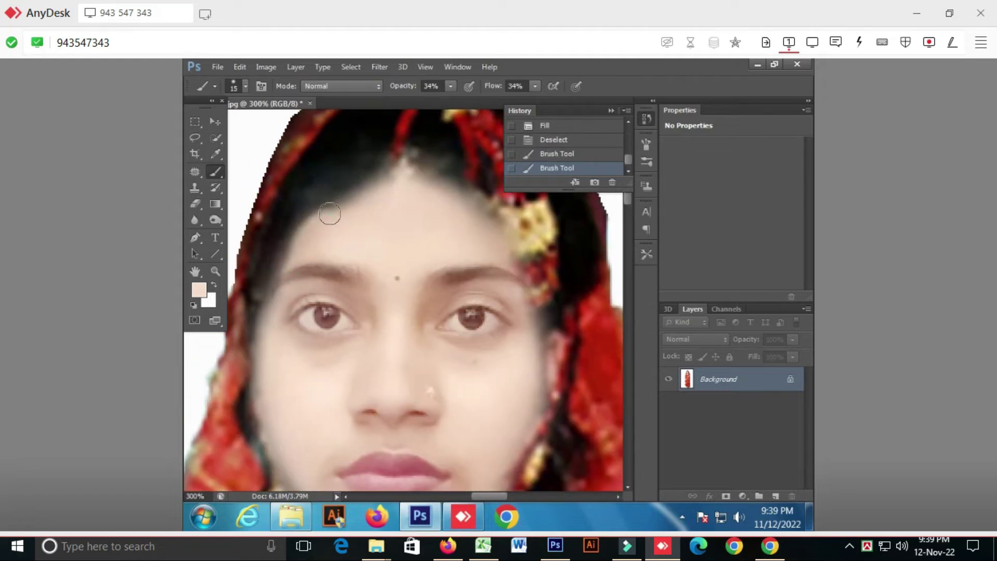
{"action": "left_click_drag", "start_coordinate": [477, 213], "coordinate": [467, 208]}
{"action": "left_click_drag", "start_coordinate": [379, 189], "coordinate": [327, 218]}
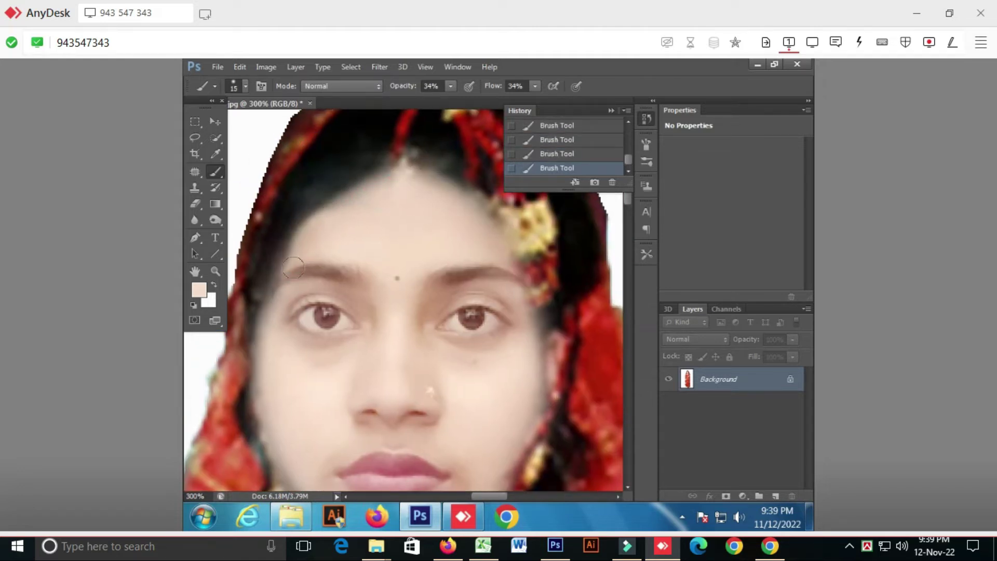
Lower the brush opacity to 26% and flow to 27%, and blend the temple and forehead edges with a 9 px brush.
{"action": "scroll", "coordinate": [291, 286], "scroll_direction": "up", "scroll_amount": 3}
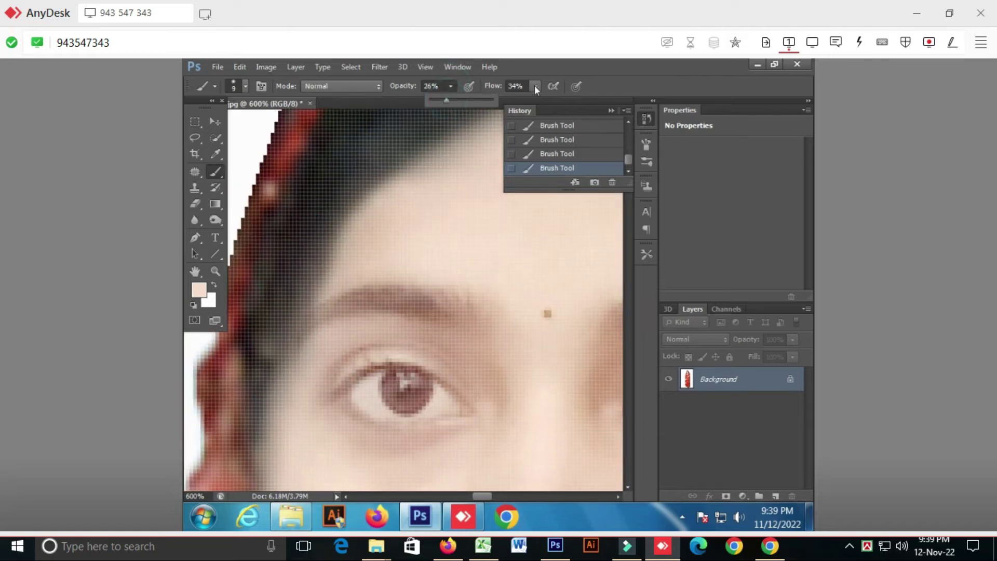
{"action": "left_click_drag", "start_coordinate": [535, 85], "coordinate": [532, 100]}
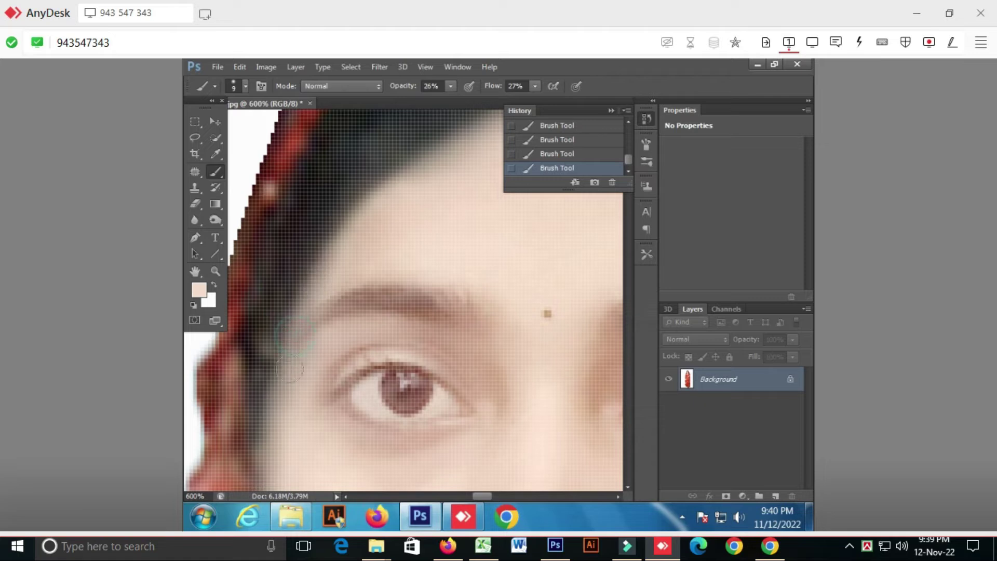
{"action": "left_click_drag", "start_coordinate": [563, 290], "coordinate": [417, 352]}
{"action": "scroll", "coordinate": [289, 274], "scroll_direction": "right", "scroll_amount": 1}
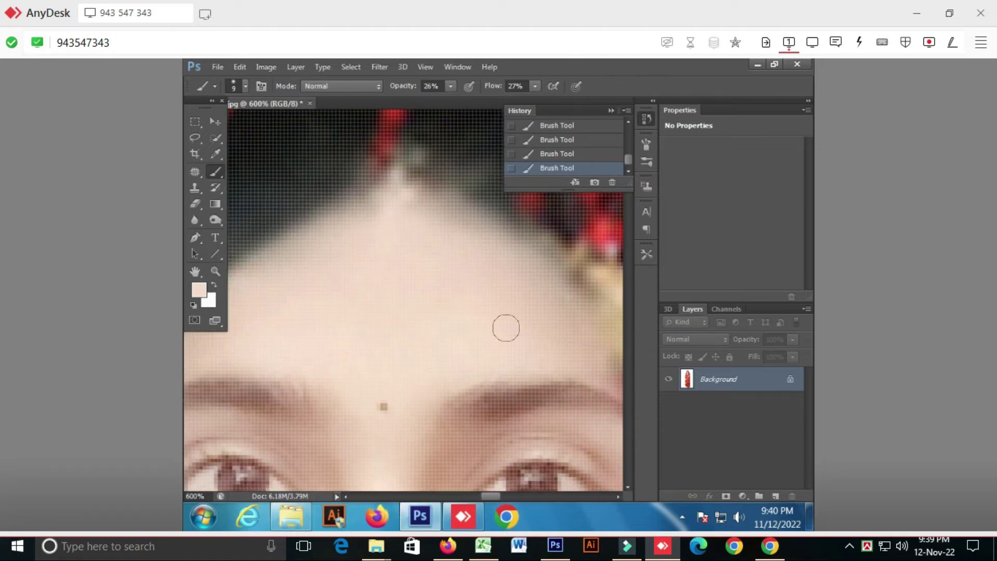
{"action": "scroll", "coordinate": [297, 262], "scroll_direction": "down", "scroll_amount": 3}
{"action": "scroll", "coordinate": [323, 276], "scroll_direction": "down", "scroll_amount": 3}
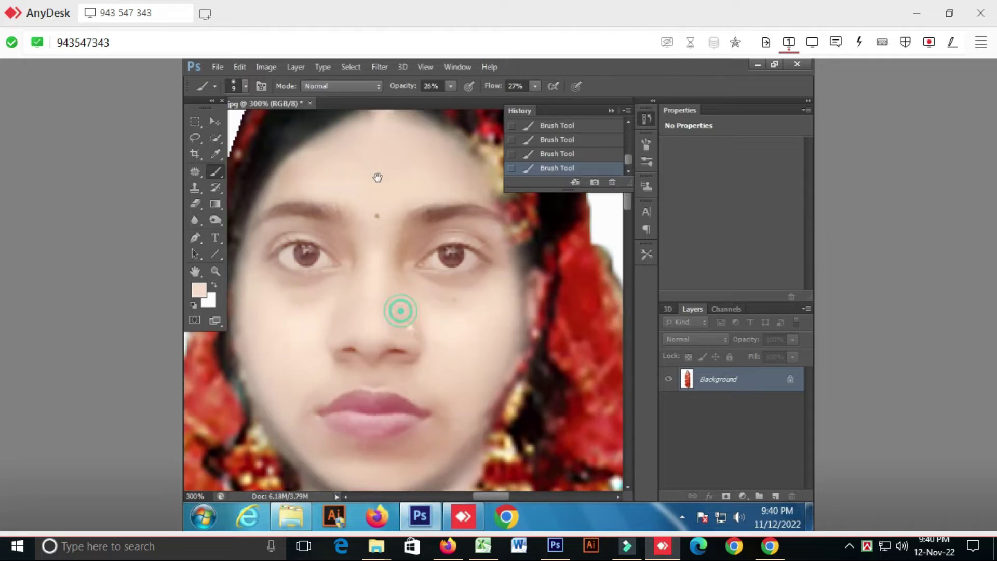
Blend the face edge beside the visible ear and down to the jaw with a 10 px skin-tone brush.
{"action": "scroll", "coordinate": [480, 271], "scroll_direction": "up", "scroll_amount": 2}
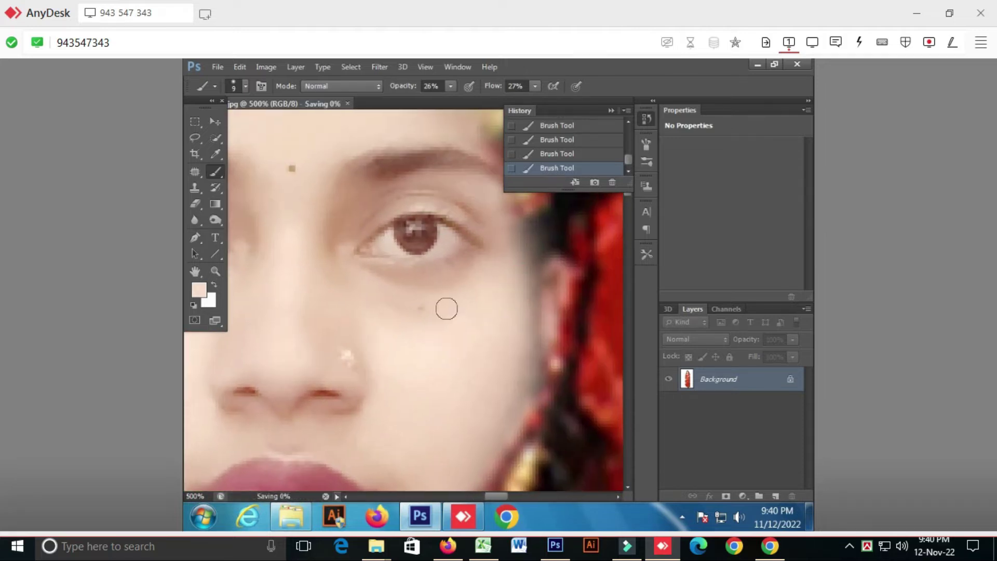
{"action": "scroll", "coordinate": [445, 308], "scroll_direction": "right", "scroll_amount": 1}
{"action": "scroll", "coordinate": [430, 290], "scroll_direction": "right", "scroll_amount": 1}
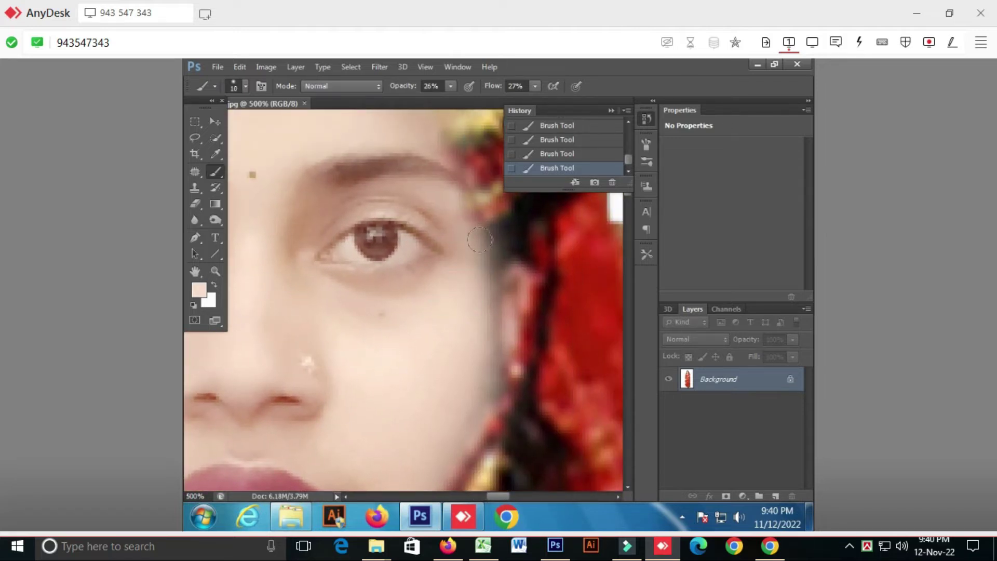
{"action": "scroll", "coordinate": [480, 342], "scroll_direction": "down", "scroll_amount": 5}
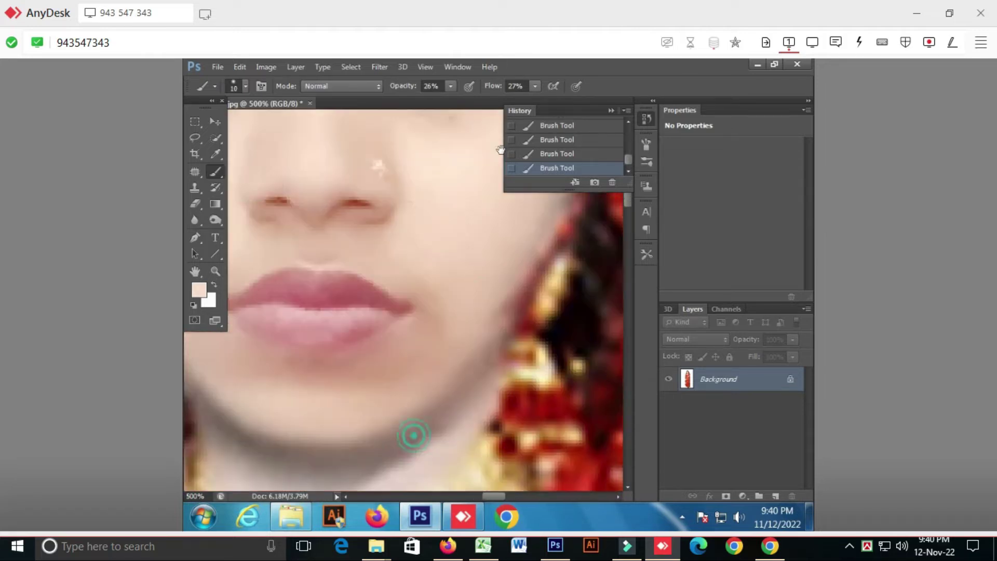
{"action": "left_click_drag", "start_coordinate": [424, 356], "coordinate": [463, 316]}
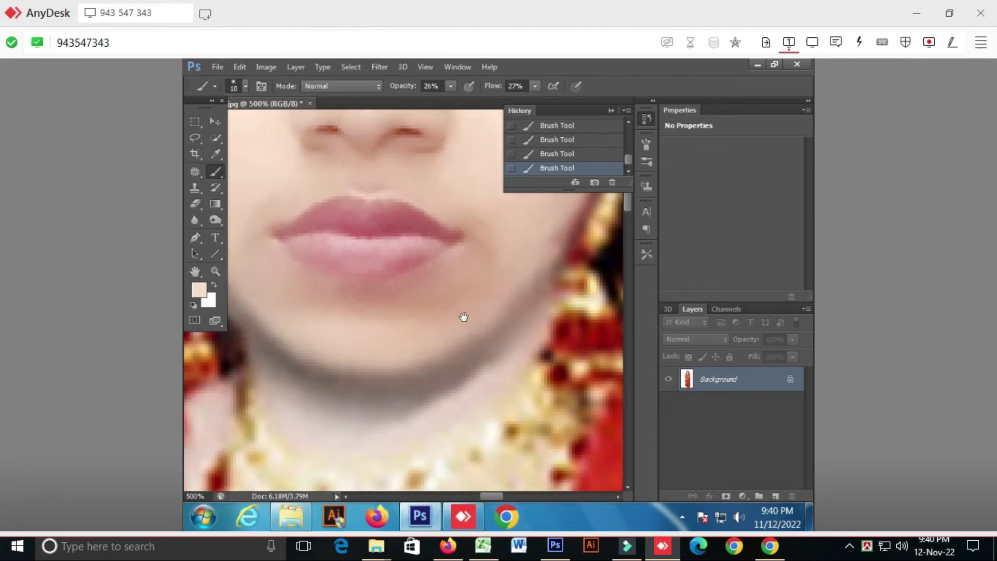
Blend the opposite cheek and jawline edge with the skin-tone brush and save the image.
{"action": "scroll", "coordinate": [406, 353], "scroll_direction": "left", "scroll_amount": 3}
{"action": "scroll", "coordinate": [301, 239], "scroll_direction": "up", "scroll_amount": 2}
{"action": "scroll", "coordinate": [301, 238], "scroll_direction": "left", "scroll_amount": 2}
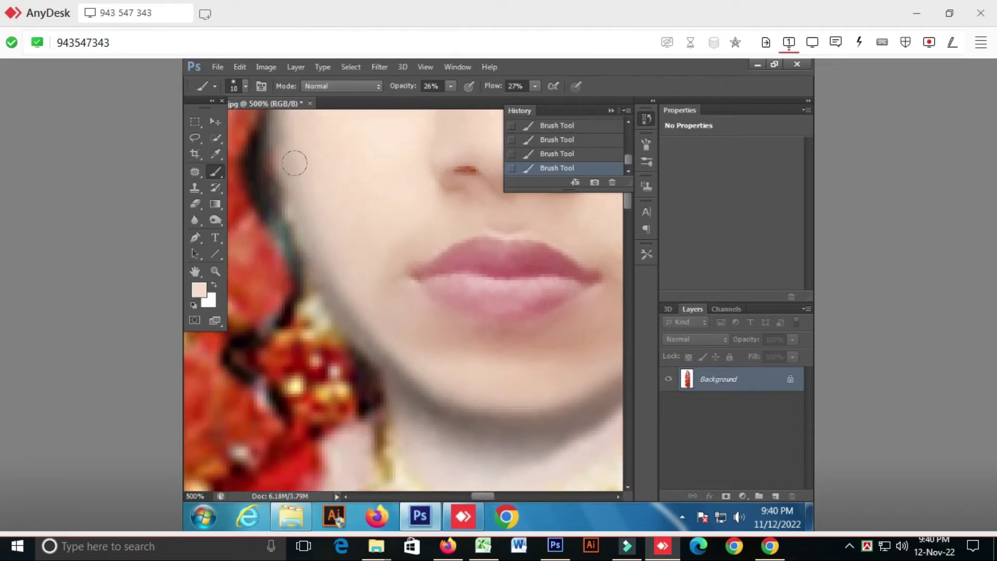
{"action": "scroll", "coordinate": [369, 343], "scroll_direction": "up", "scroll_amount": 5}
{"action": "scroll", "coordinate": [369, 343], "scroll_direction": "left", "scroll_amount": 2}
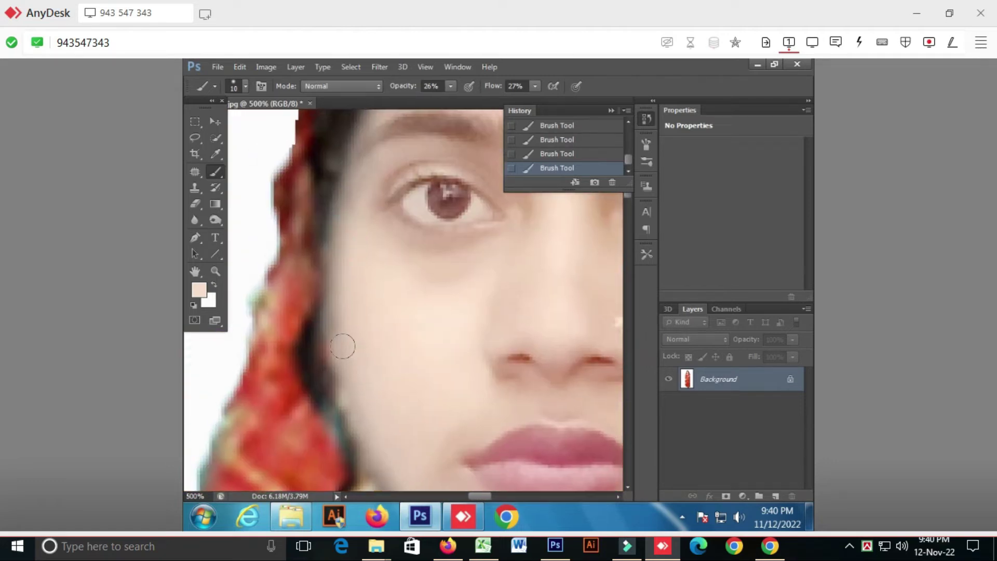
{"action": "scroll", "coordinate": [354, 382], "scroll_direction": "down", "scroll_amount": 5}
{"action": "scroll", "coordinate": [354, 383], "scroll_direction": "right", "scroll_amount": 2}
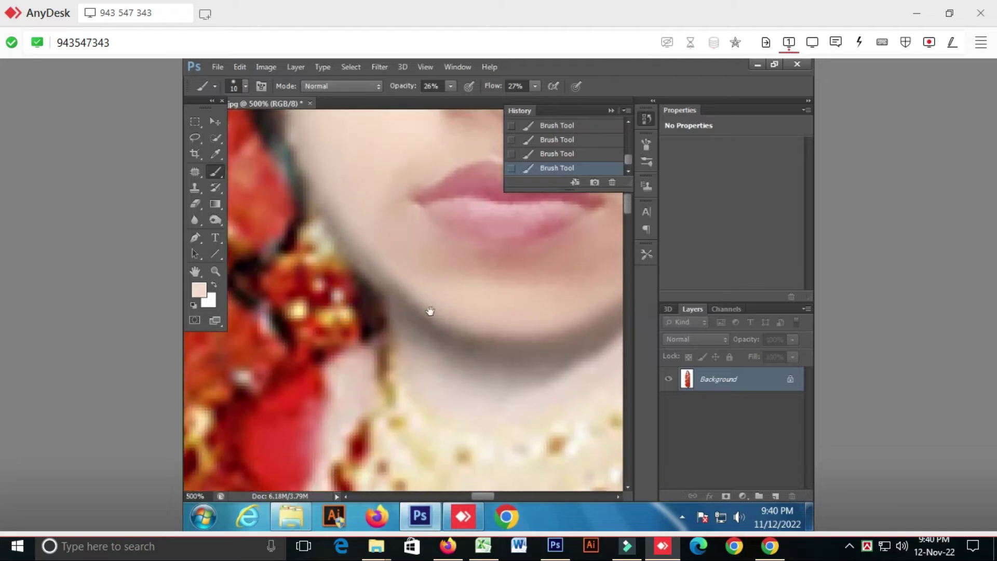
{"action": "key", "text": "ctrl+s"}
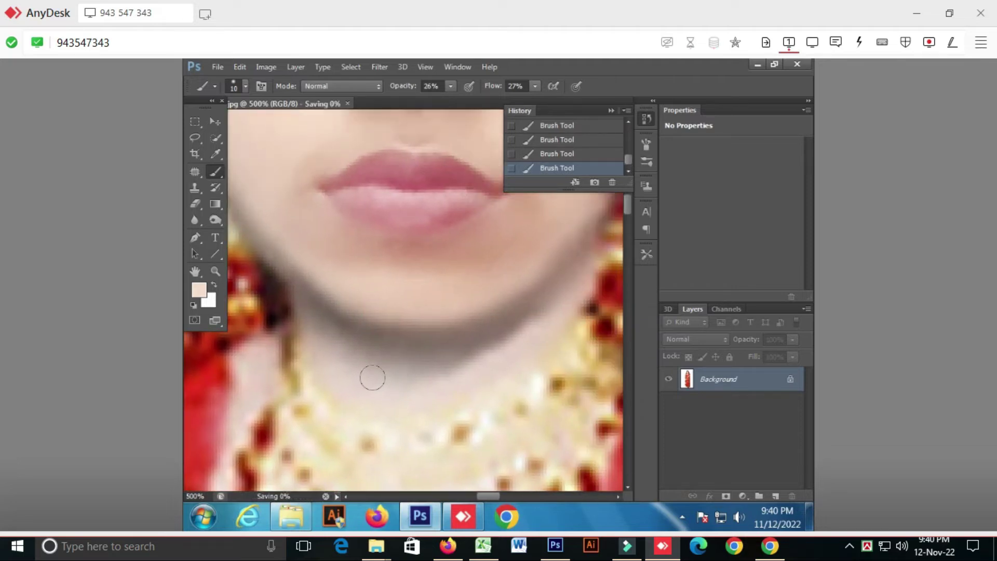
Change the foreground colour to a deeper peach skin tone and brush it over the neck below the chin.
{"action": "left_click", "coordinate": [199, 292]}
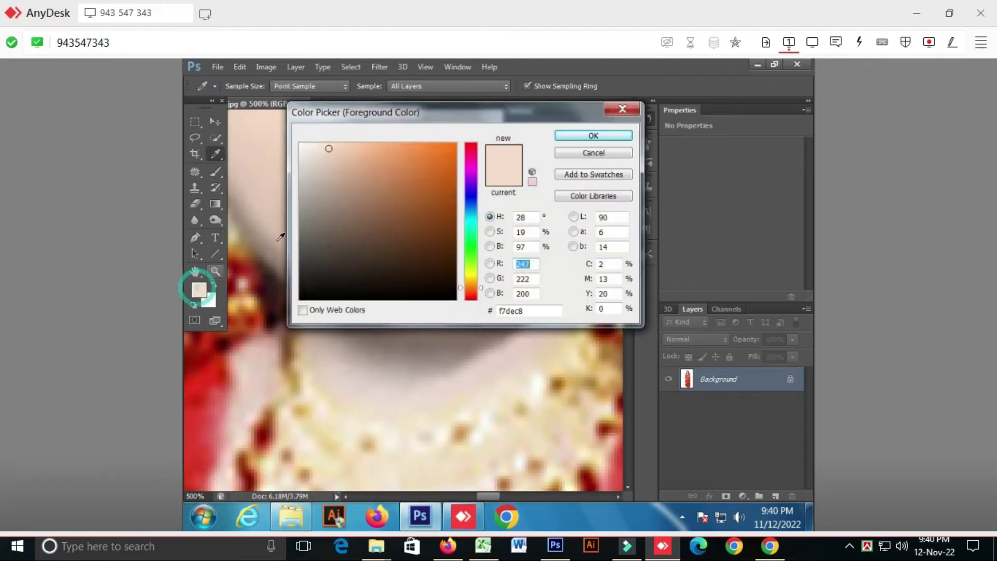
{"action": "left_click", "coordinate": [347, 149]}
{"action": "left_click", "coordinate": [593, 136]}
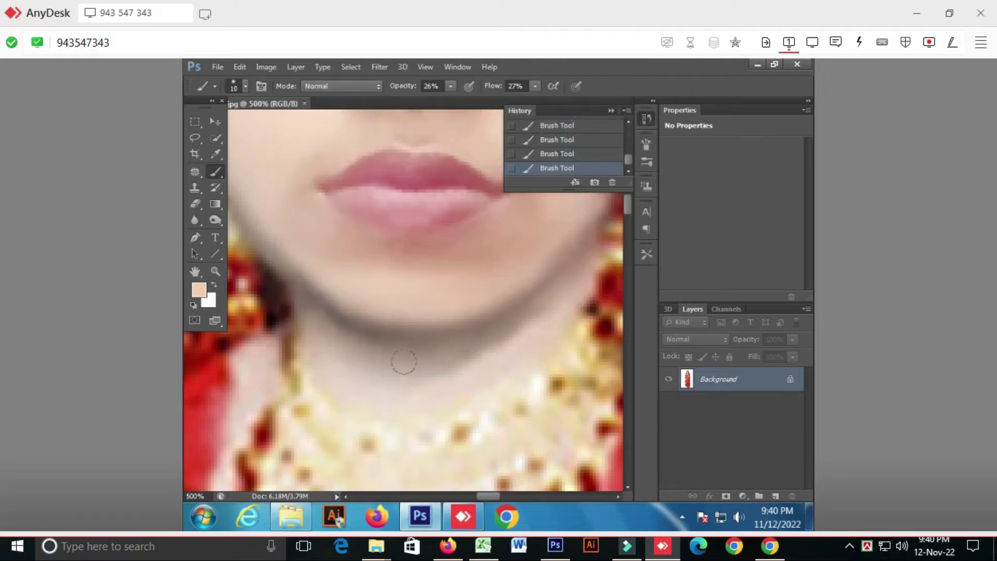
{"action": "left_click_drag", "start_coordinate": [529, 326], "coordinate": [441, 374]}
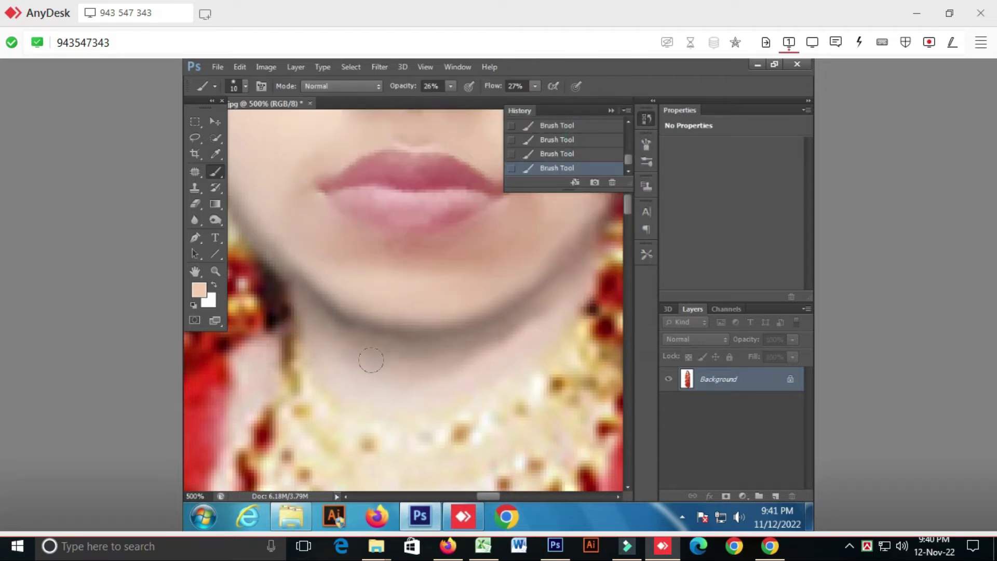
Raise the brush opacity and flow to 31% and paint the peach tone across the neck under the jawline.
{"action": "left_click", "coordinate": [451, 86]}
{"action": "left_click", "coordinate": [454, 99]}
{"action": "left_click", "coordinate": [536, 86]}
{"action": "left_click", "coordinate": [538, 99]}
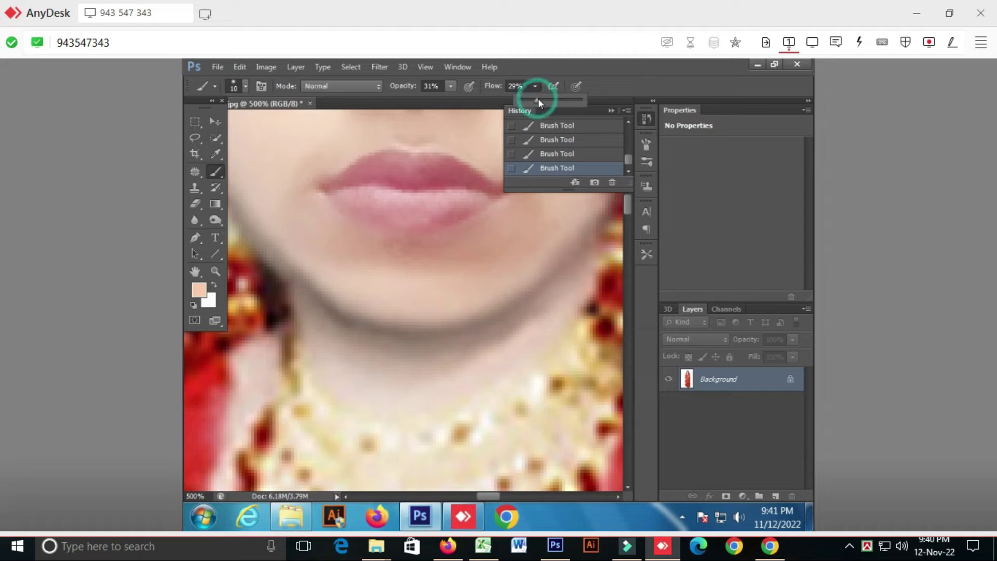
{"action": "mouse_move", "coordinate": [577, 288]}
{"action": "left_mouse_down"}
{"action": "mouse_move", "coordinate": [507, 336]}
{"action": "mouse_move", "coordinate": [352, 347]}
{"action": "mouse_move", "coordinate": [386, 367]}
{"action": "left_mouse_up"}
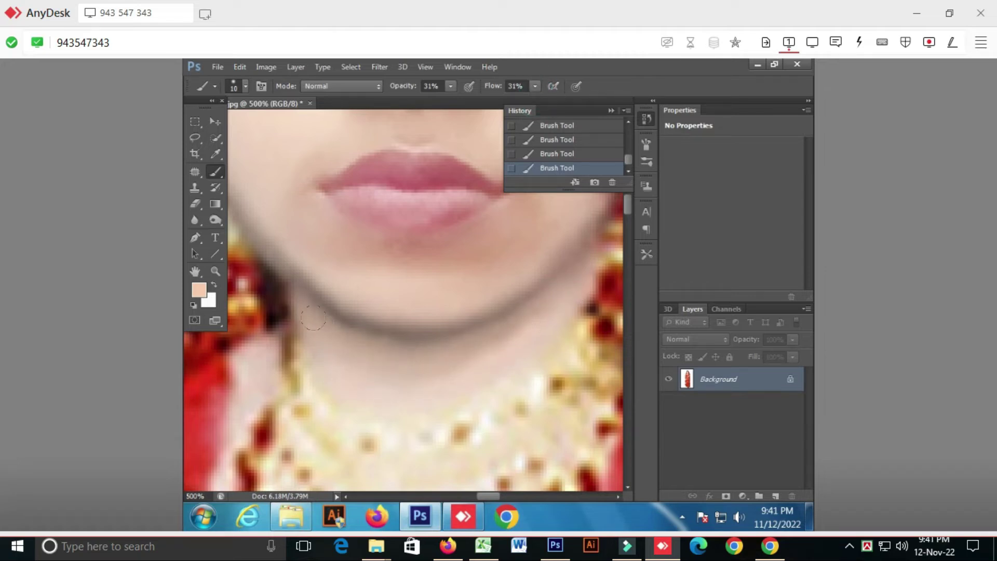
{"action": "mouse_move", "coordinate": [281, 281]}
{"action": "left_mouse_down"}
{"action": "mouse_move", "coordinate": [350, 335]}
{"action": "mouse_move", "coordinate": [463, 350]}
{"action": "left_mouse_up"}
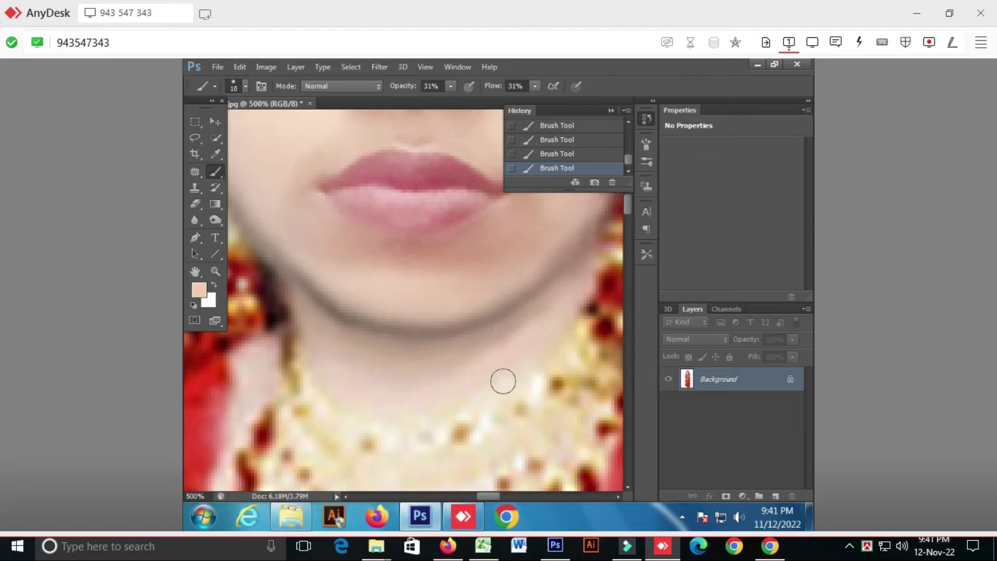
Examine the whole retouched figure, and check the face and neck blending up close.
{"action": "key", "text": "ctrl+minus"}
{"action": "key", "text": "ctrl+minus"}
{"action": "key", "text": "ctrl+minus"}
{"action": "key", "text": "ctrl+minus"}
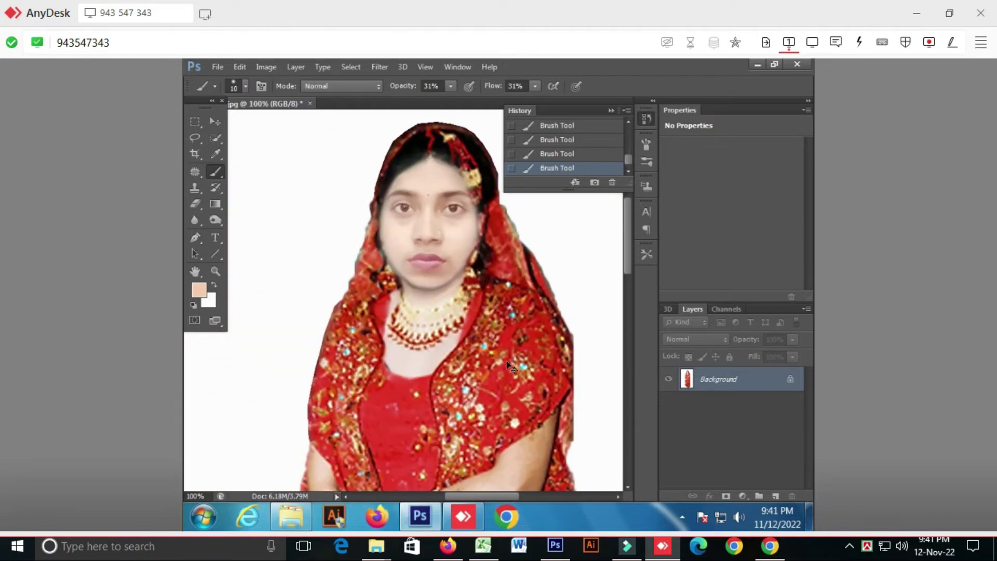
{"action": "key", "text": "ctrl+minus"}
{"action": "key", "text": "ctrl+minus"}
{"action": "key", "text": "ctrl+minus"}
{"action": "key", "text": "ctrl+minus"}
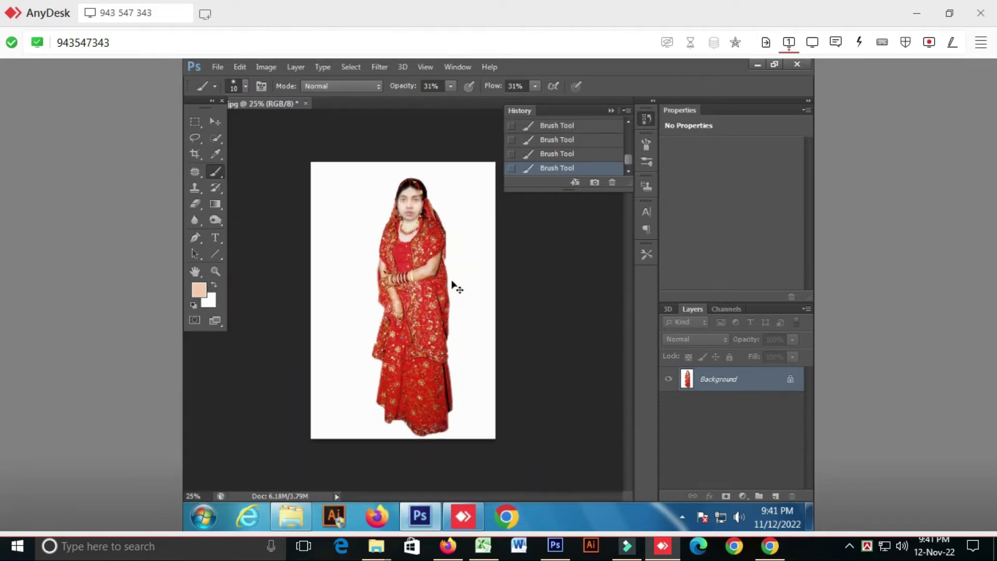
{"action": "key", "text": "ctrl+plus"}
{"action": "key", "text": "ctrl+plus"}
{"action": "key", "text": "ctrl+plus"}
{"action": "scroll", "coordinate": [426, 297], "scroll_direction": "up", "scroll_amount": 3}
{"action": "scroll", "coordinate": [403, 300], "scroll_direction": "up", "scroll_amount": 3}
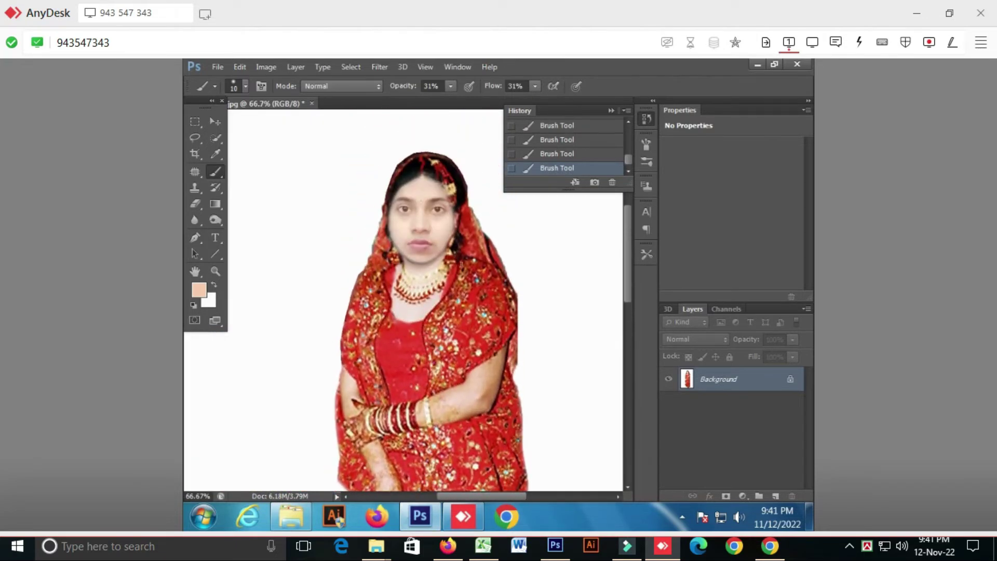
{"action": "key", "text": "ctrl+plus"}
{"action": "key", "text": "ctrl+plus"}
{"action": "key", "text": "ctrl+plus"}
{"action": "scroll", "coordinate": [378, 271], "scroll_direction": "up", "scroll_amount": 5}
{"action": "mouse_move", "coordinate": [376, 267]}
{"action": "left_mouse_down"}
{"action": "mouse_move", "coordinate": [358, 272]}
{"action": "mouse_move", "coordinate": [320, 252]}
{"action": "mouse_move", "coordinate": [316, 214]}
{"action": "left_mouse_up"}
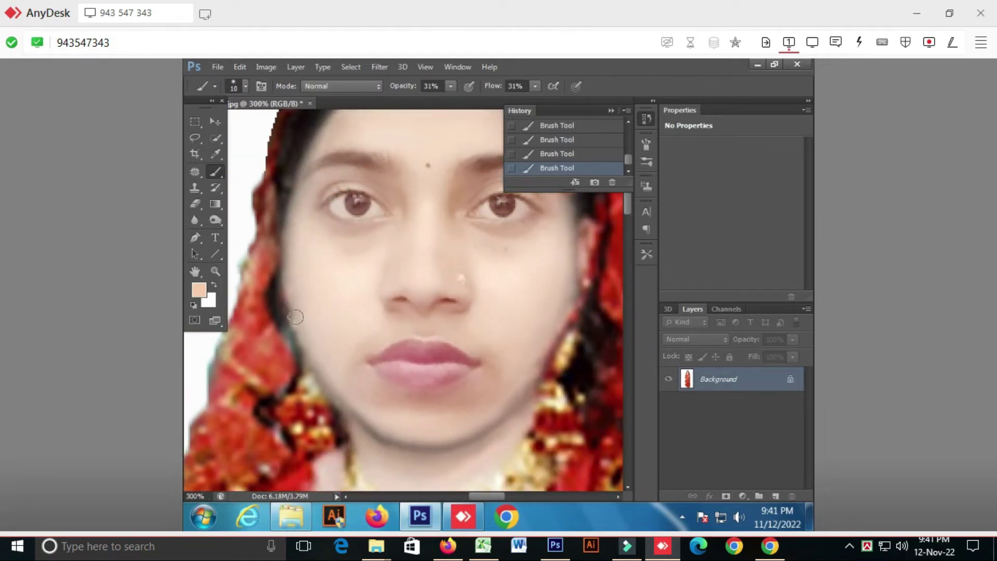
Cover the teal fringe between the cheek and the red veil using the Clone Stamp tool with a 10 px brush.
{"action": "left_click", "coordinate": [197, 189]}
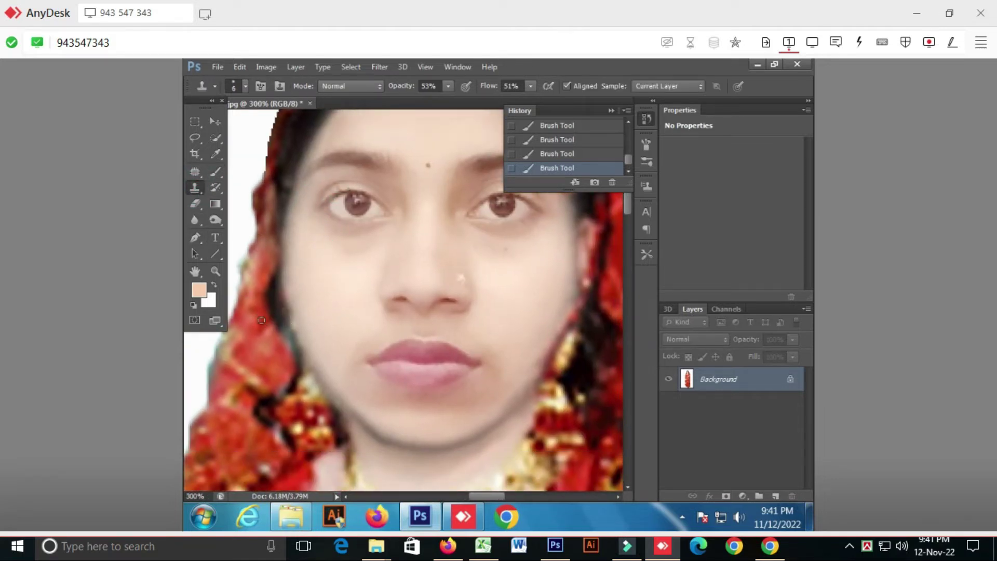
{"action": "scroll", "coordinate": [261, 326], "scroll_direction": "up", "scroll_amount": 2}
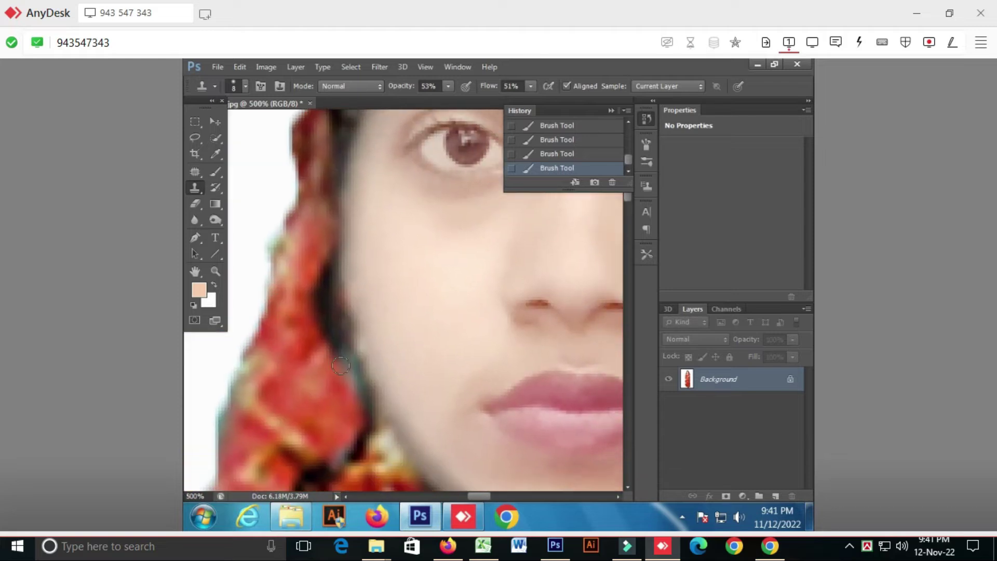
{"action": "left_click", "coordinate": [448, 548]}
{"action": "left_click", "coordinate": [448, 548]}
{"action": "left_click_drag", "start_coordinate": [360, 392], "coordinate": [347, 340]}
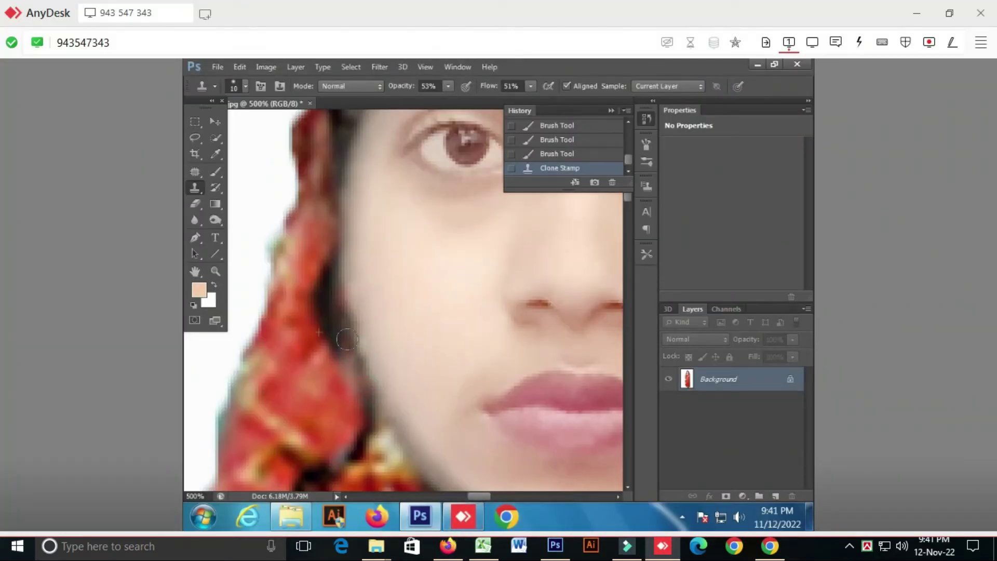
Set the Clone Stamp opacity to 84% and flow to 82%, and clone red veil fabric over the dark gap beside the cheek.
{"action": "left_click", "coordinate": [529, 86]}
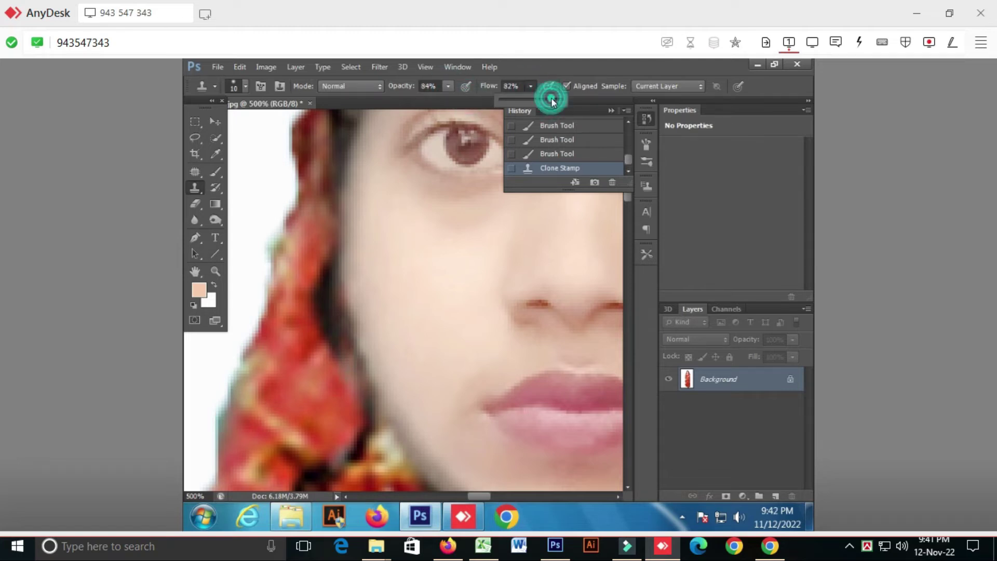
{"action": "left_click", "coordinate": [314, 361]}
{"action": "key", "text": "bracketright"}
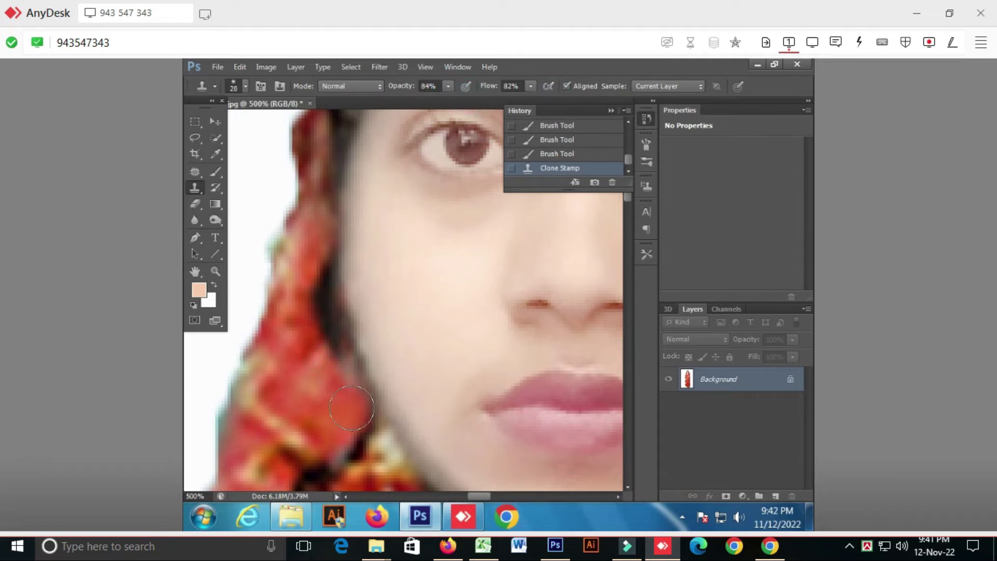
{"action": "left_click", "coordinate": [352, 405], "text": "alt"}
{"action": "left_click", "coordinate": [349, 345]}
{"action": "left_click", "coordinate": [345, 394], "text": "alt"}
{"action": "left_click", "coordinate": [340, 307]}
{"action": "left_click", "coordinate": [334, 403], "text": "alt"}
{"action": "left_click", "coordinate": [335, 329]}
{"action": "left_click", "coordinate": [318, 322], "text": "alt"}
{"action": "mouse_move", "coordinate": [341, 268]}
{"action": "left_mouse_down"}
{"action": "mouse_move", "coordinate": [337, 218]}
{"action": "mouse_move", "coordinate": [375, 408]}
{"action": "left_mouse_up"}
{"action": "left_click", "coordinate": [329, 236], "text": "alt"}
{"action": "left_click", "coordinate": [307, 239], "text": "alt"}
{"action": "left_click", "coordinate": [359, 379], "text": "alt"}
Clone red fabric over the dark patches of the veil beside the jaw and earring with a 15 px Clone Stamp.
{"action": "scroll", "coordinate": [330, 268], "scroll_direction": "down", "scroll_amount": 1}
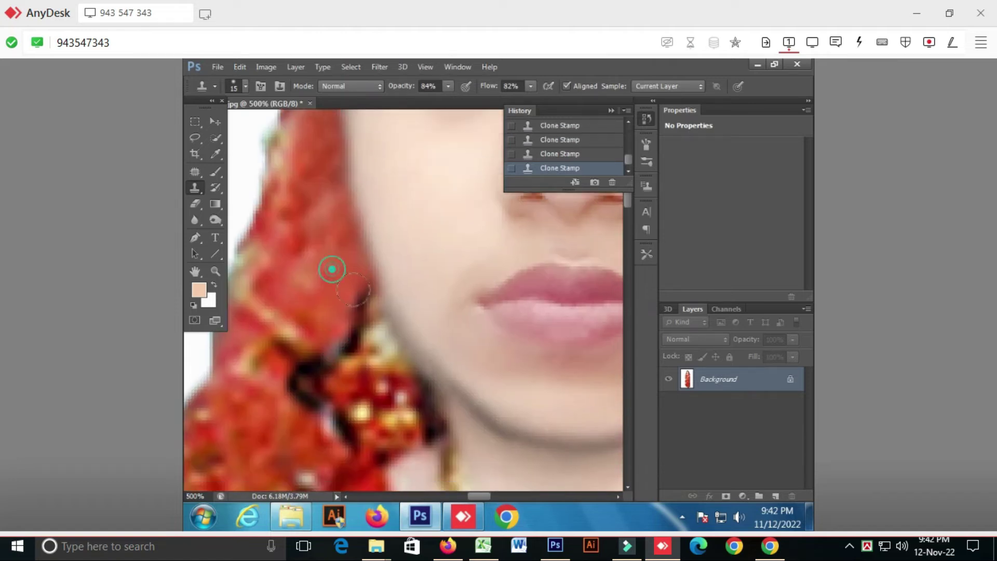
{"action": "scroll", "coordinate": [349, 340], "scroll_direction": "down", "scroll_amount": 1}
{"action": "scroll", "coordinate": [349, 343], "scroll_direction": "down", "scroll_amount": 5}
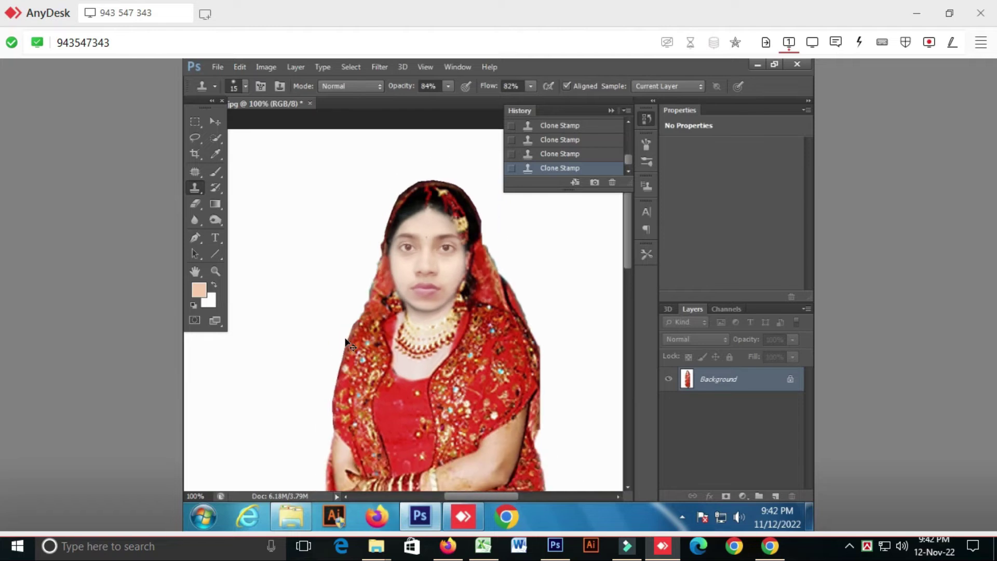
{"action": "scroll", "coordinate": [343, 343], "scroll_direction": "up", "scroll_amount": 5}
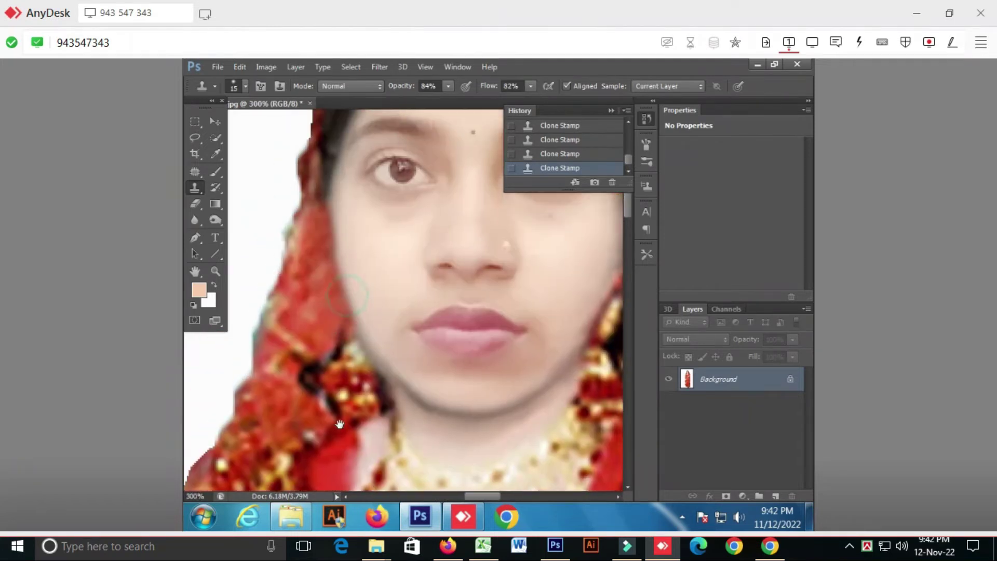
{"action": "left_click", "coordinate": [309, 323]}
{"action": "mouse_move", "coordinate": [319, 301]}
{"action": "left_mouse_down"}
{"action": "mouse_move", "coordinate": [320, 280]}
{"action": "mouse_move", "coordinate": [321, 333]}
{"action": "mouse_move", "coordinate": [345, 419]}
{"action": "left_mouse_up"}
{"action": "left_click_drag", "start_coordinate": [390, 383], "coordinate": [359, 310]}
{"action": "left_click", "coordinate": [326, 393], "text": "alt"}
{"action": "left_click", "coordinate": [336, 405]}
{"action": "left_click", "coordinate": [333, 380]}
{"action": "left_click", "coordinate": [324, 359], "text": "alt"}
Soften the edge between the cheek and the veil using the Blur tool at 19% strength, and check the whole figure.
{"action": "left_click", "coordinate": [195, 219]}
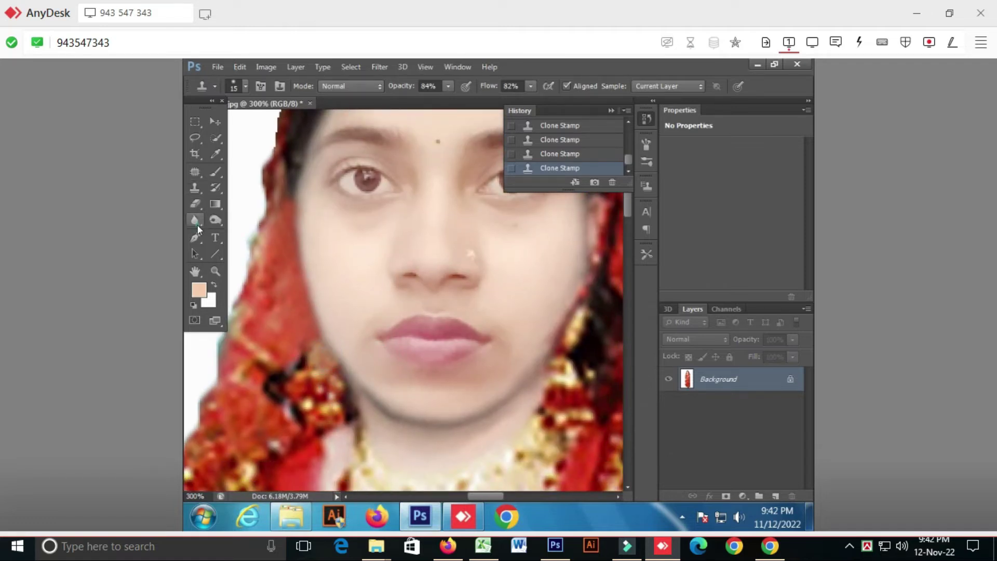
{"action": "left_click", "coordinate": [297, 226]}
{"action": "left_click_drag", "start_coordinate": [499, 269], "coordinate": [409, 279]}
{"action": "key", "text": "ctrl+minus"}
{"action": "key", "text": "ctrl+minus"}
{"action": "key", "text": "ctrl+minus"}
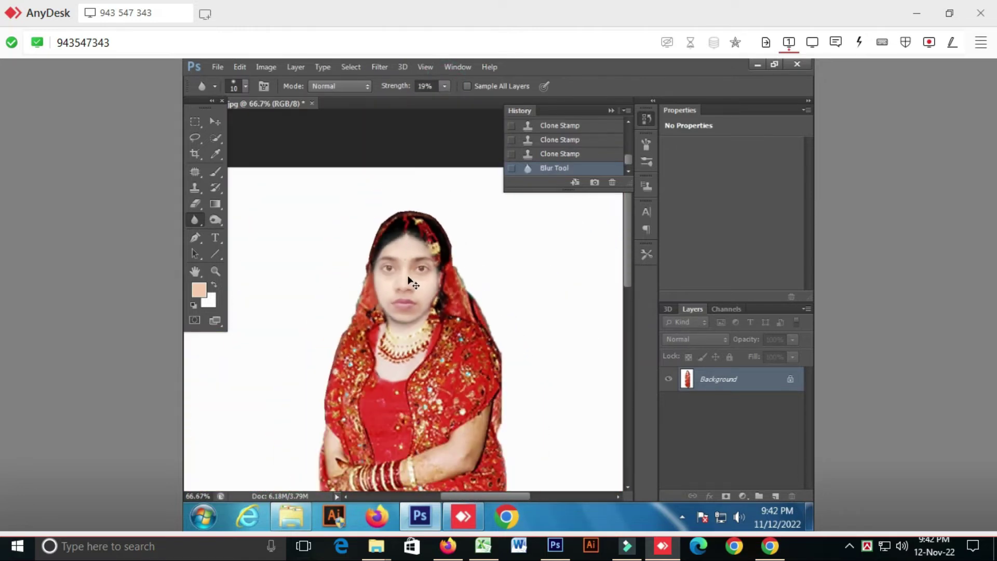
{"action": "scroll", "coordinate": [408, 291], "scroll_direction": "up", "scroll_amount": 2}
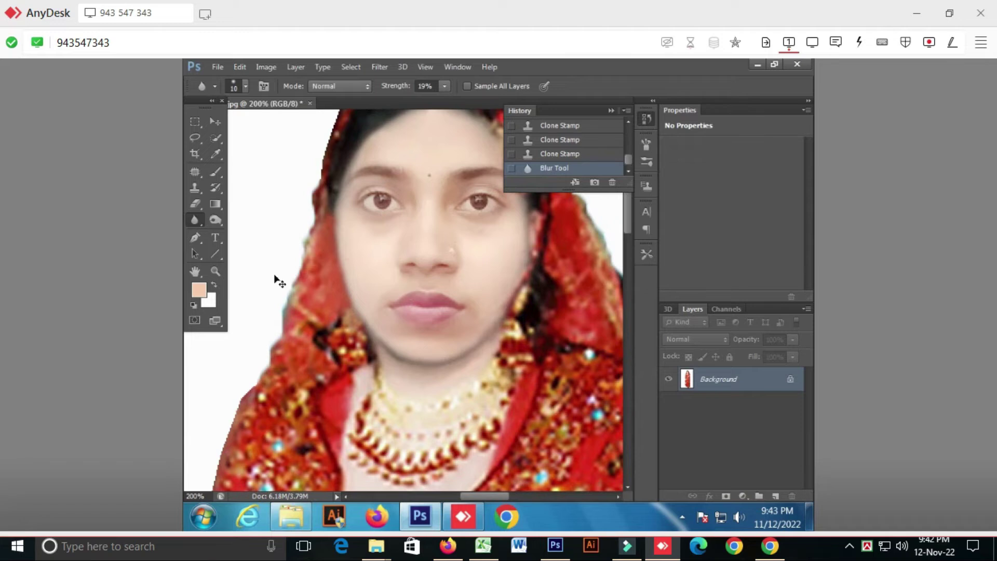
{"action": "scroll", "coordinate": [279, 281], "scroll_direction": "down", "scroll_amount": 4}
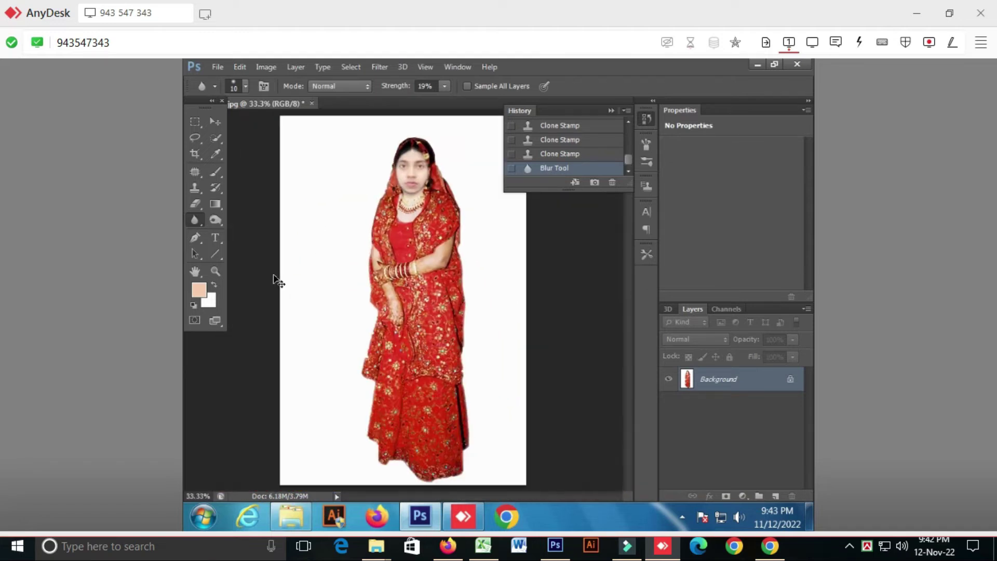
Increase the image's saturation to +17 with Hue/Saturation.
{"action": "key", "text": "ctrl+u"}
{"action": "mouse_move", "coordinate": [585, 314]}
{"action": "left_mouse_down"}
{"action": "mouse_move", "coordinate": [552, 319]}
{"action": "mouse_move", "coordinate": [597, 318]}
{"action": "left_mouse_up"}
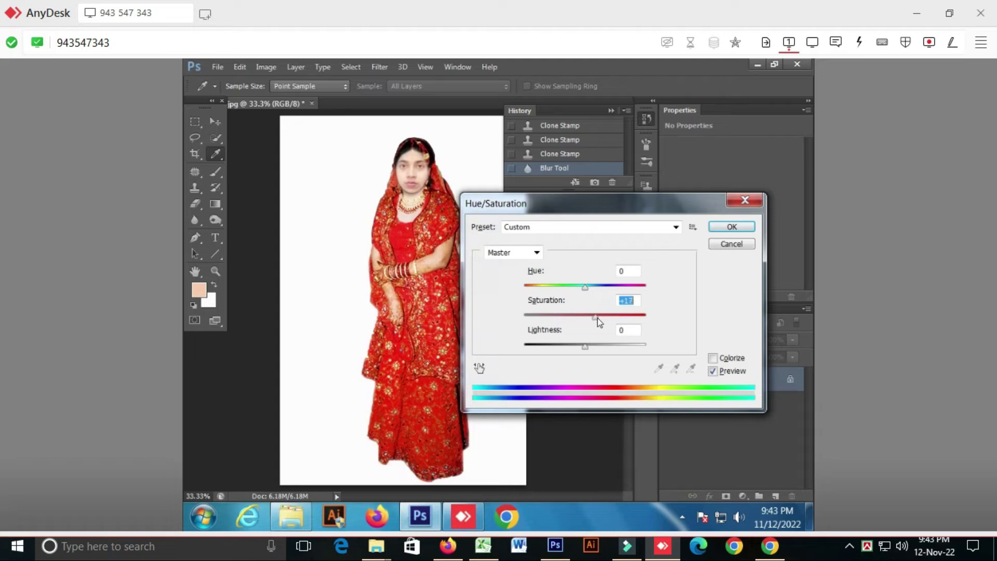
{"action": "left_click", "coordinate": [732, 227]}
Set the image's brightness to -24 and contrast to 1, and save the file.
{"action": "left_click", "coordinate": [266, 67]}
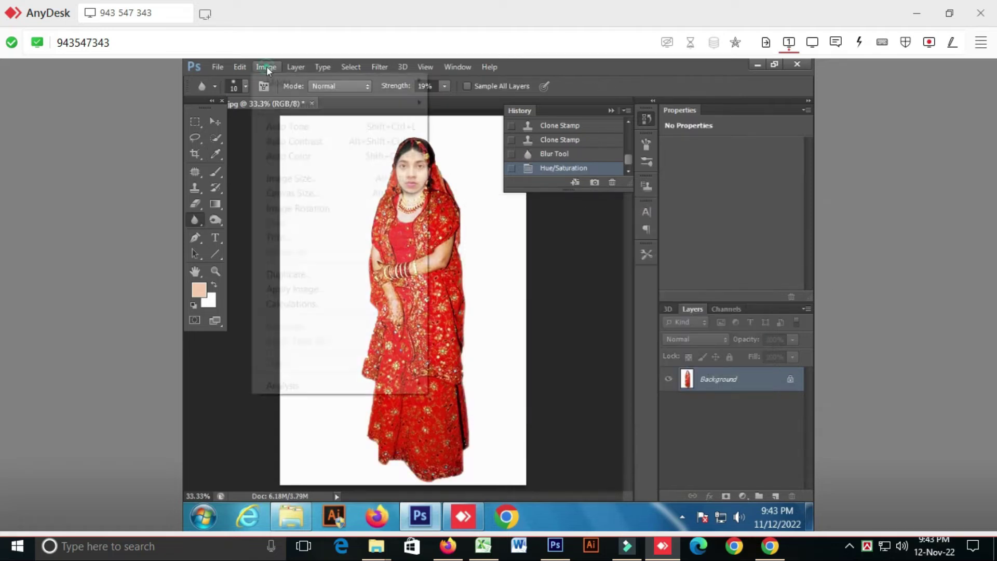
{"action": "mouse_move", "coordinate": [304, 105]}
{"action": "left_click", "coordinate": [485, 104]}
{"action": "left_click_drag", "start_coordinate": [646, 210], "coordinate": [637, 213]}
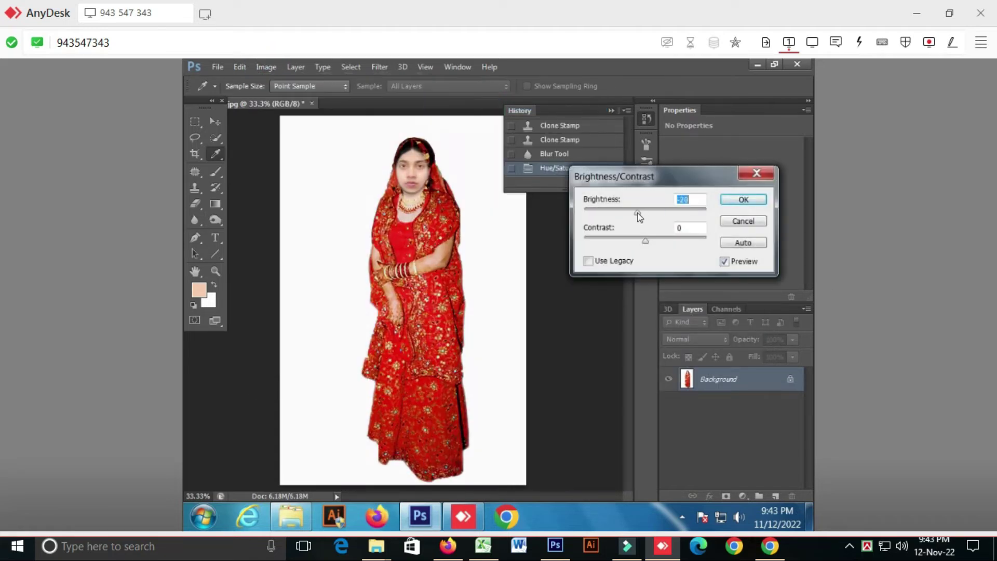
{"action": "left_click", "coordinate": [646, 241]}
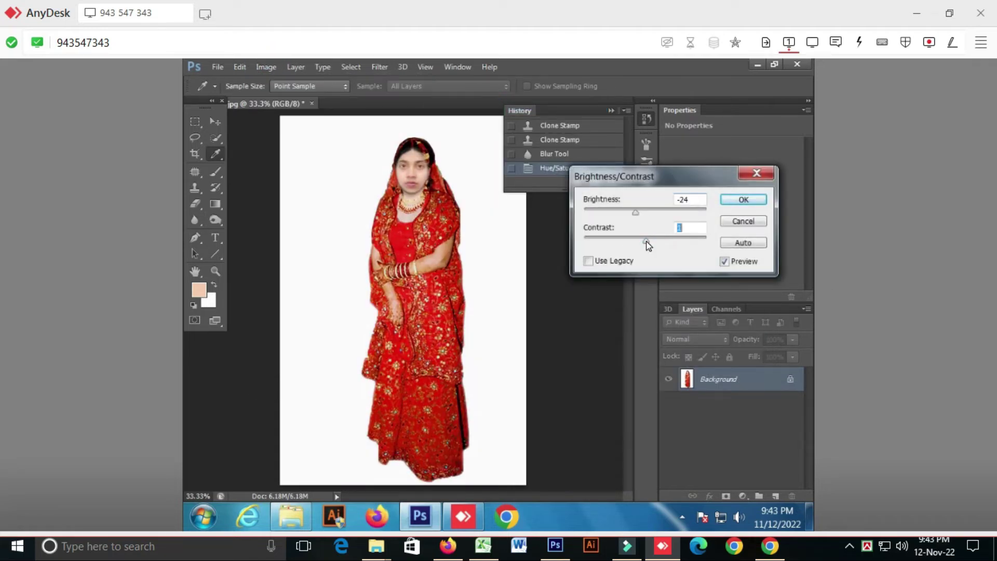
{"action": "left_click", "coordinate": [740, 201]}
{"action": "key", "text": "ctrl+s"}
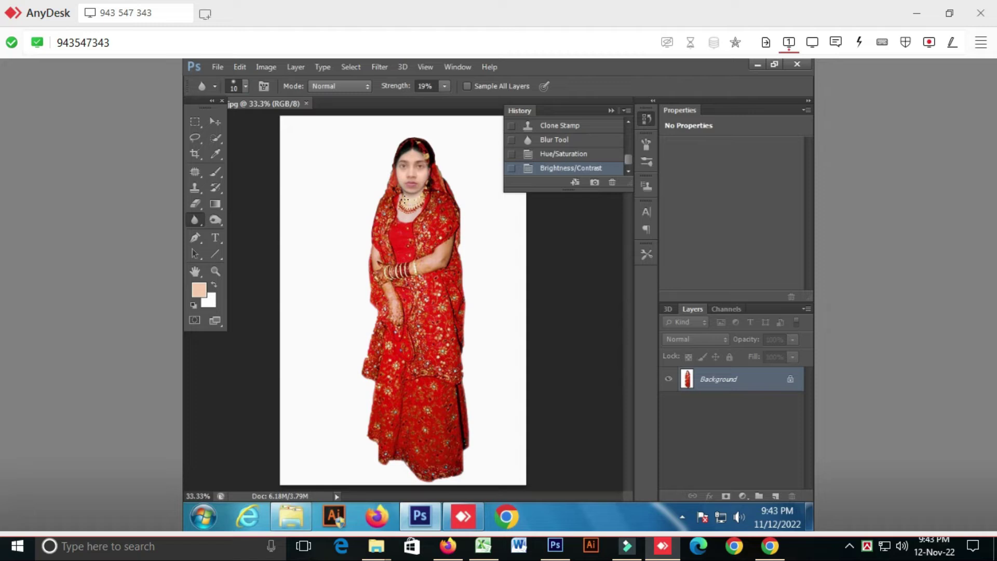
Select the entire bridal figure from head to hem using the Quick Selection tool with a 30 px brush, and check the outline.
{"action": "left_click", "coordinate": [220, 122]}
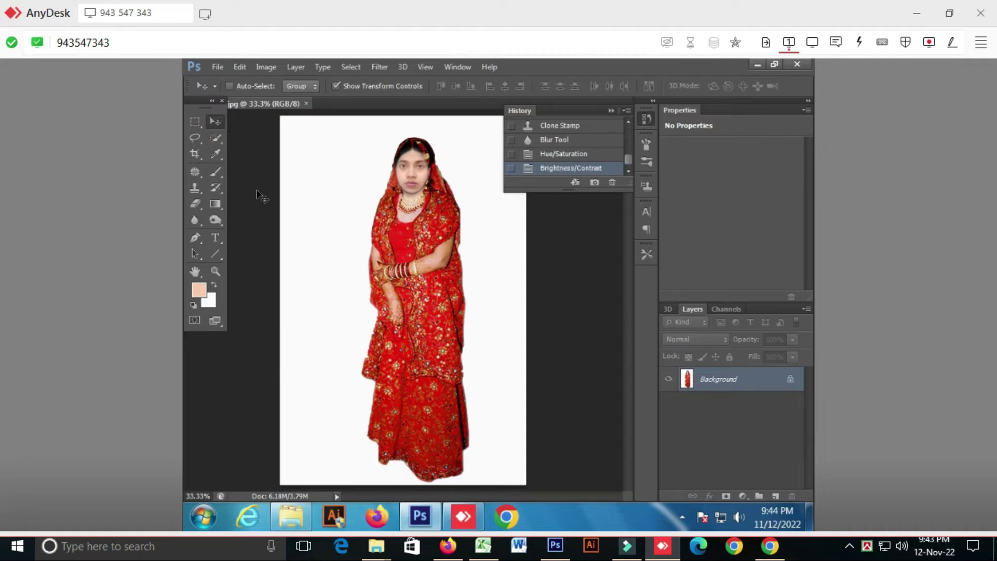
{"action": "left_click", "coordinate": [216, 138]}
{"action": "mouse_move", "coordinate": [409, 146]}
{"action": "left_mouse_down"}
{"action": "mouse_move", "coordinate": [410, 250]}
{"action": "mouse_move", "coordinate": [434, 223]}
{"action": "mouse_move", "coordinate": [427, 178]}
{"action": "left_mouse_up"}
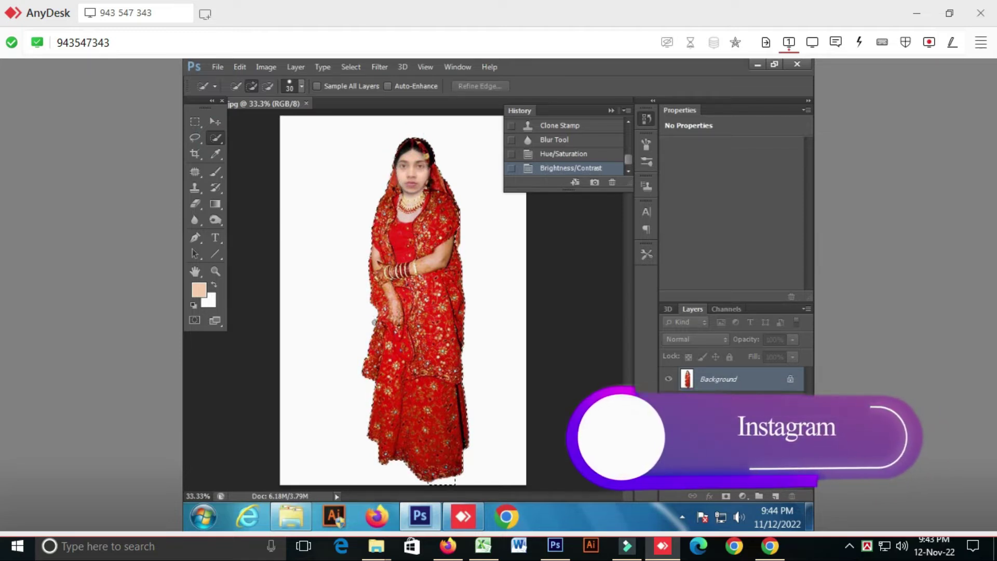
{"action": "mouse_move", "coordinate": [396, 262]}
{"action": "left_mouse_down"}
{"action": "mouse_move", "coordinate": [397, 380]}
{"action": "mouse_move", "coordinate": [414, 455]}
{"action": "left_mouse_up"}
{"action": "left_click_drag", "start_coordinate": [437, 436], "coordinate": [446, 408]}
{"action": "mouse_move", "coordinate": [450, 383]}
{"action": "left_mouse_down"}
{"action": "mouse_move", "coordinate": [437, 283]}
{"action": "mouse_move", "coordinate": [397, 231]}
{"action": "left_mouse_up"}
{"action": "left_click", "coordinate": [386, 257]}
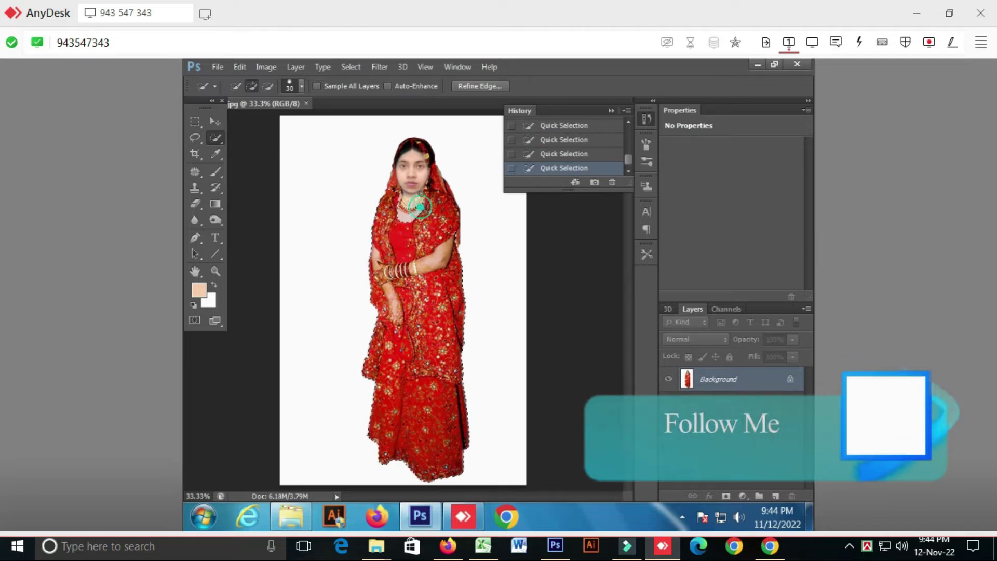
{"action": "scroll", "coordinate": [438, 283], "scroll_direction": "up", "scroll_amount": 4}
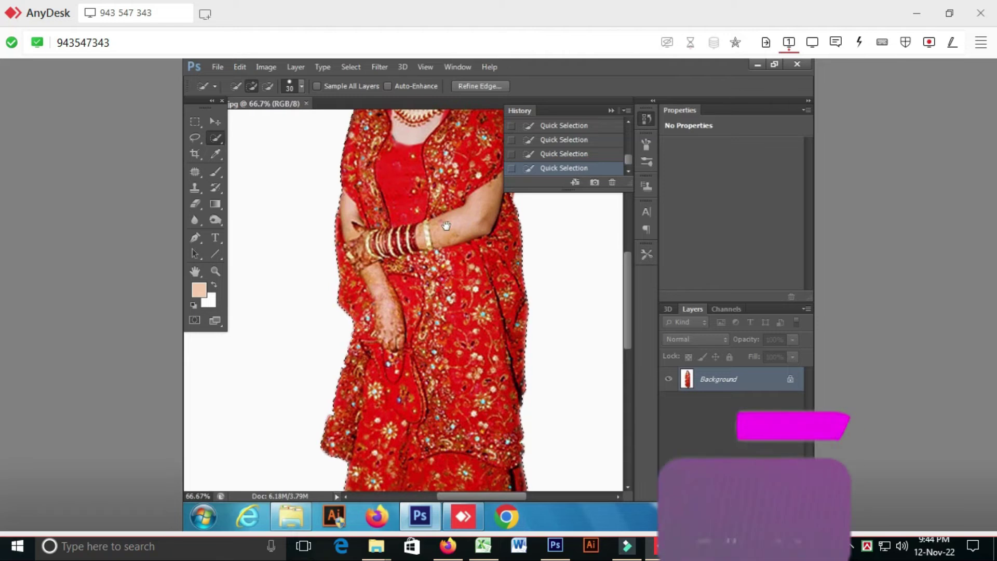
{"action": "scroll", "coordinate": [438, 291], "scroll_direction": "down", "scroll_amount": 2}
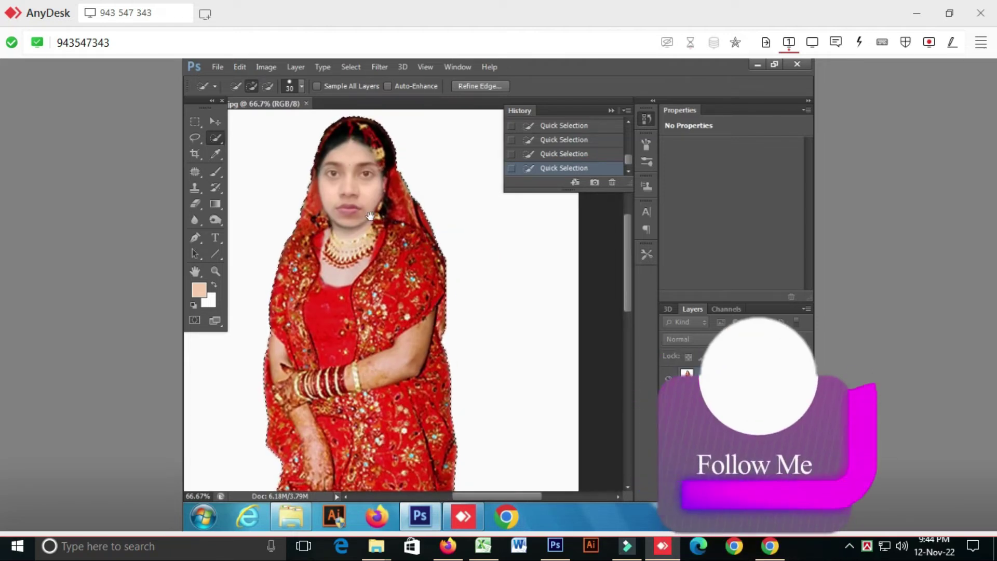
{"action": "scroll", "coordinate": [410, 312], "scroll_direction": "down", "scroll_amount": 5}
{"action": "scroll", "coordinate": [382, 319], "scroll_direction": "down", "scroll_amount": 2}
{"action": "scroll", "coordinate": [380, 364], "scroll_direction": "up", "scroll_amount": 8}
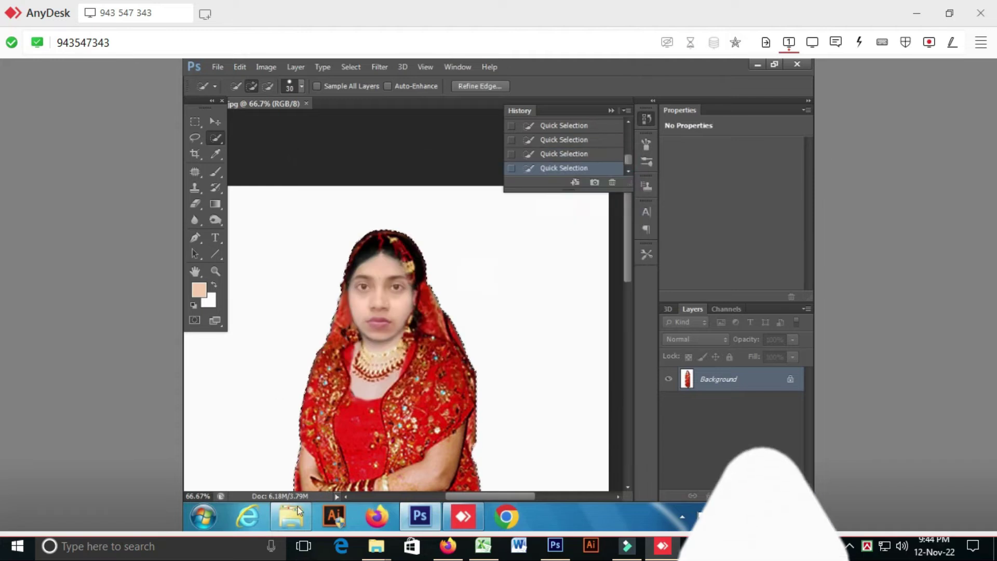
Open the background image 2.... (5).jpg from the Photoshop > New folder directory in Photoshop.
{"action": "left_click", "coordinate": [298, 512]}
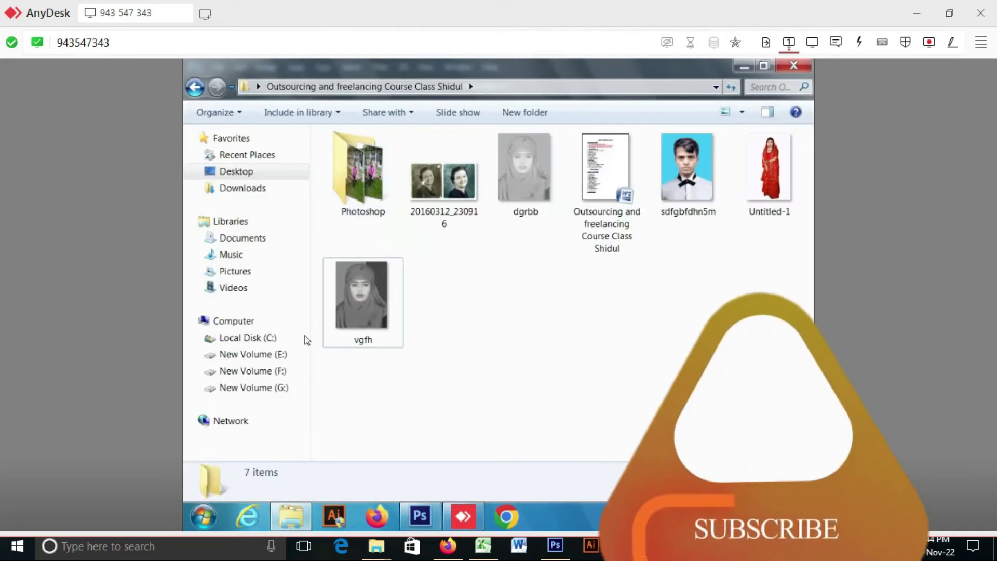
{"action": "double_click", "coordinate": [359, 174]}
{"action": "double_click", "coordinate": [400, 190]}
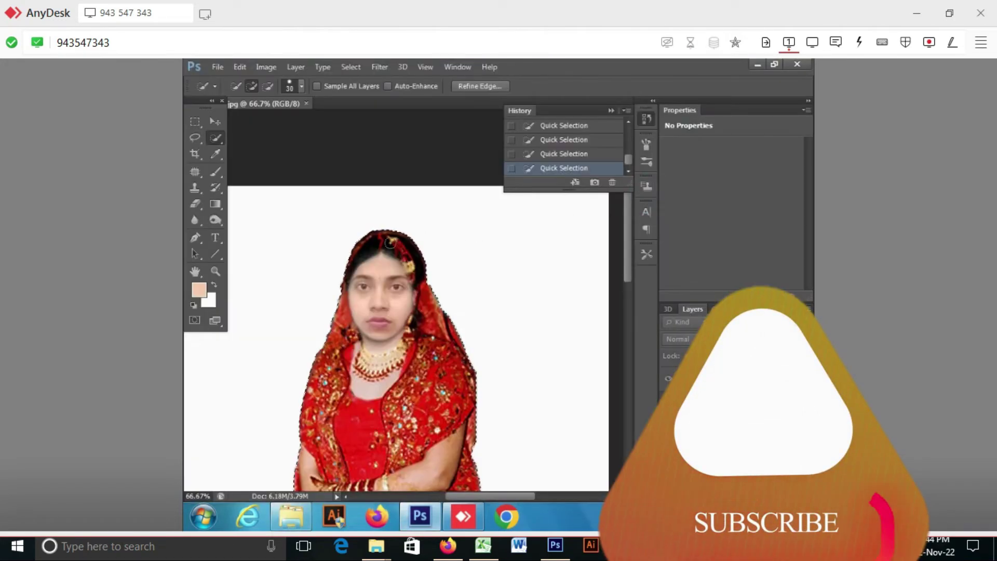
{"action": "mouse_move", "coordinate": [293, 511]}
{"action": "right_click", "coordinate": [614, 177]}
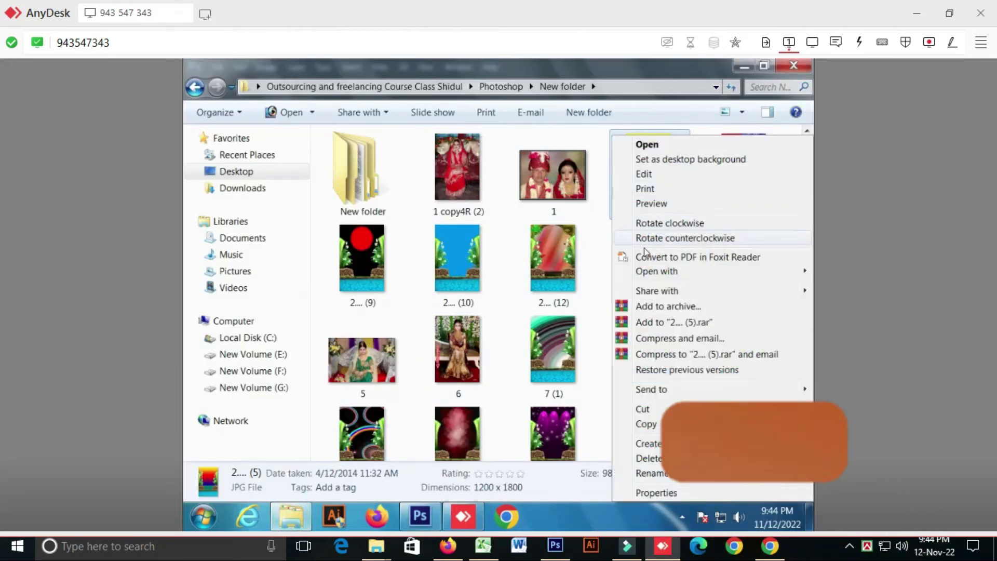
{"action": "mouse_move", "coordinate": [662, 272]}
{"action": "left_click", "coordinate": [471, 289]}
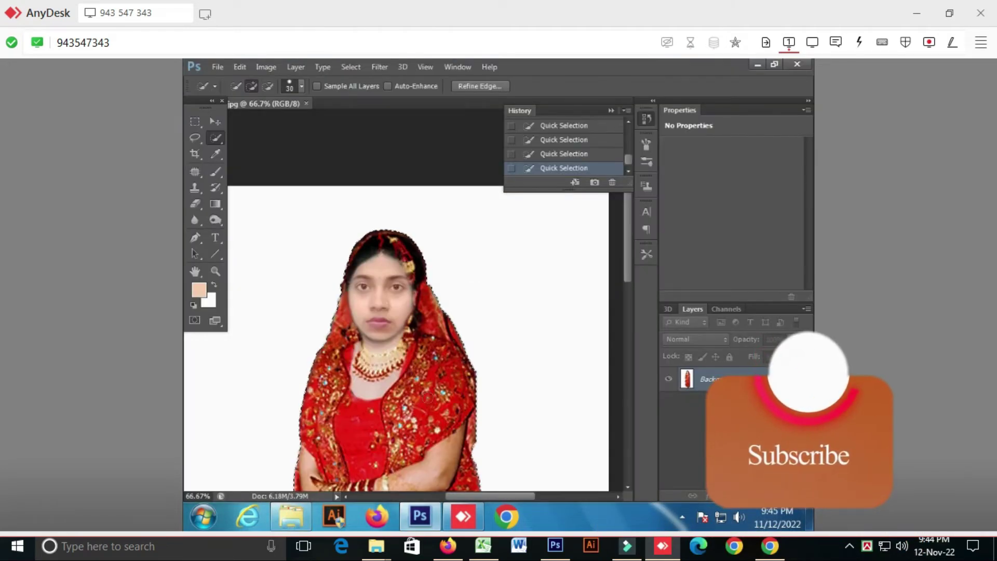
{"action": "left_click", "coordinate": [292, 515]}
{"action": "right_click", "coordinate": [614, 177]}
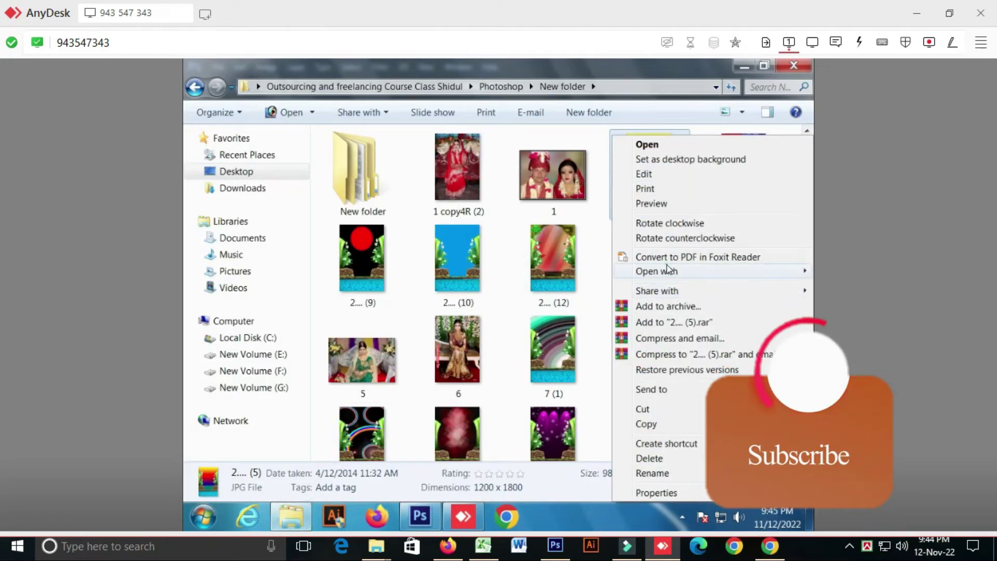
{"action": "mouse_move", "coordinate": [657, 272]}
{"action": "left_click", "coordinate": [472, 287]}
Copy the selected bridal figure into 2.... (5).jpg and centre it between the flower columns.
{"action": "left_click", "coordinate": [215, 123]}
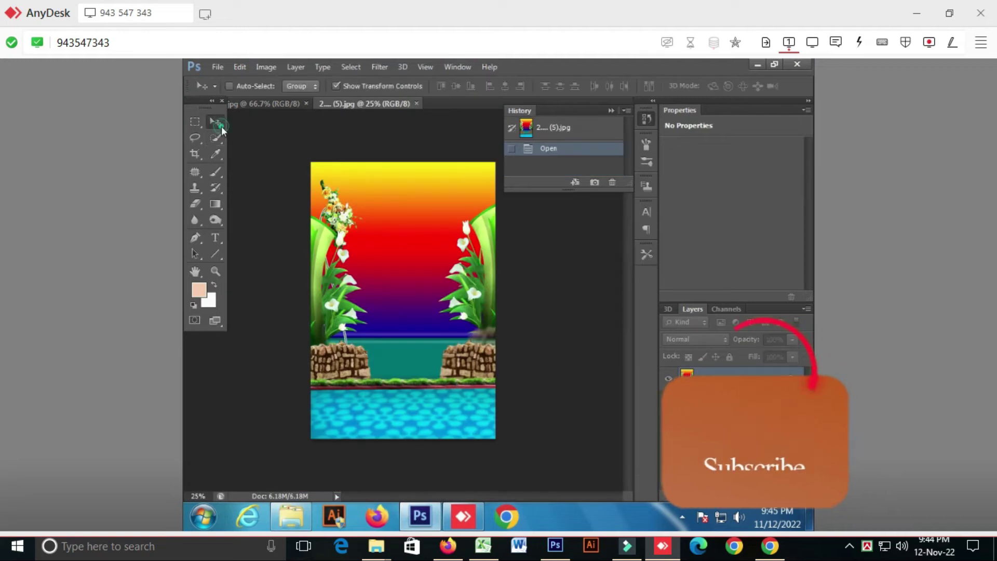
{"action": "left_click", "coordinate": [265, 103]}
{"action": "left_click_drag", "start_coordinate": [443, 295], "coordinate": [410, 285]}
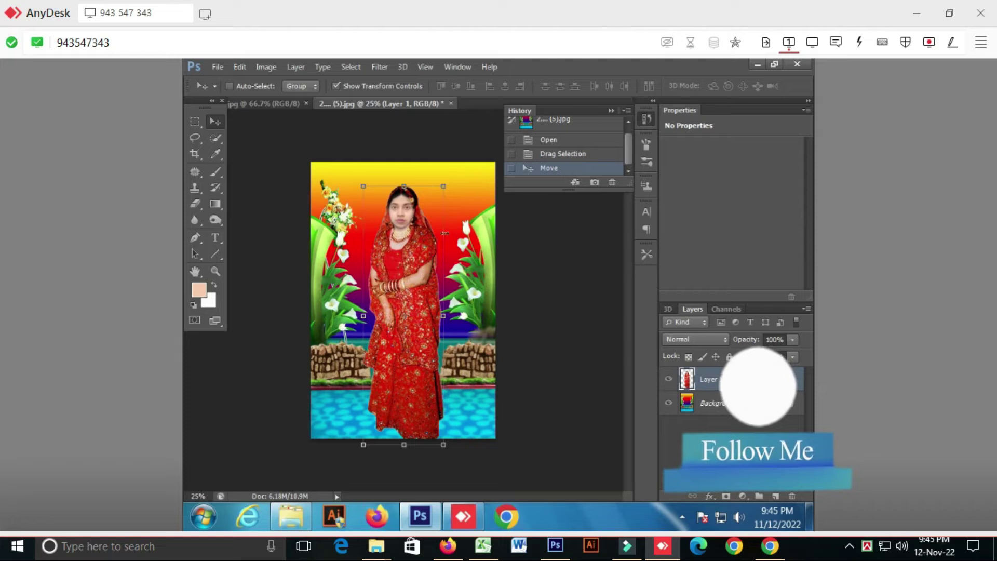
Browse the backgrounds in the image folder and open the garden scene 10 (5).jpg in Photoshop.
{"action": "left_click", "coordinate": [298, 516]}
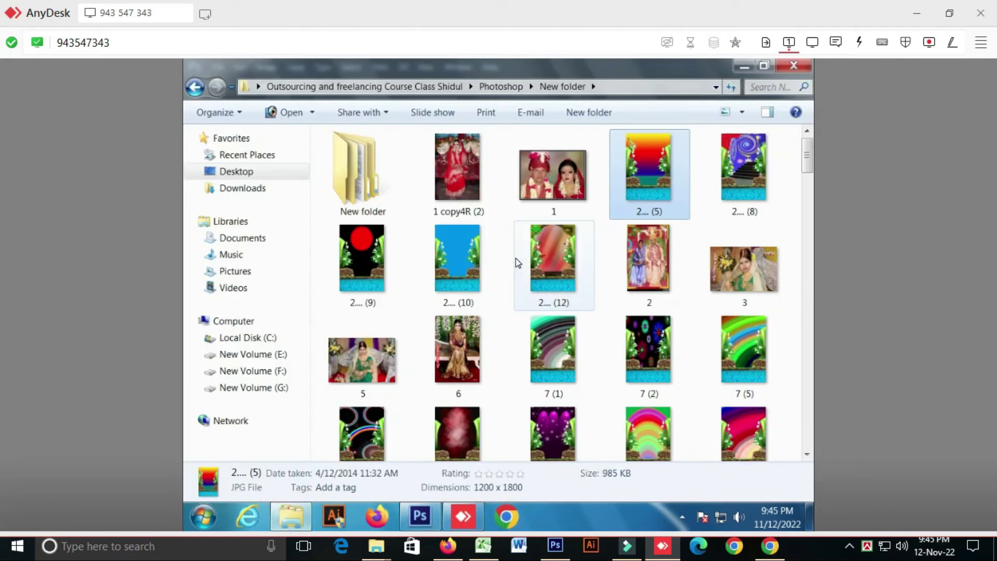
{"action": "left_click_drag", "start_coordinate": [808, 167], "coordinate": [808, 183]}
{"action": "left_click", "coordinate": [480, 397]}
{"action": "left_click", "coordinate": [430, 510]}
{"action": "left_click", "coordinate": [292, 514]}
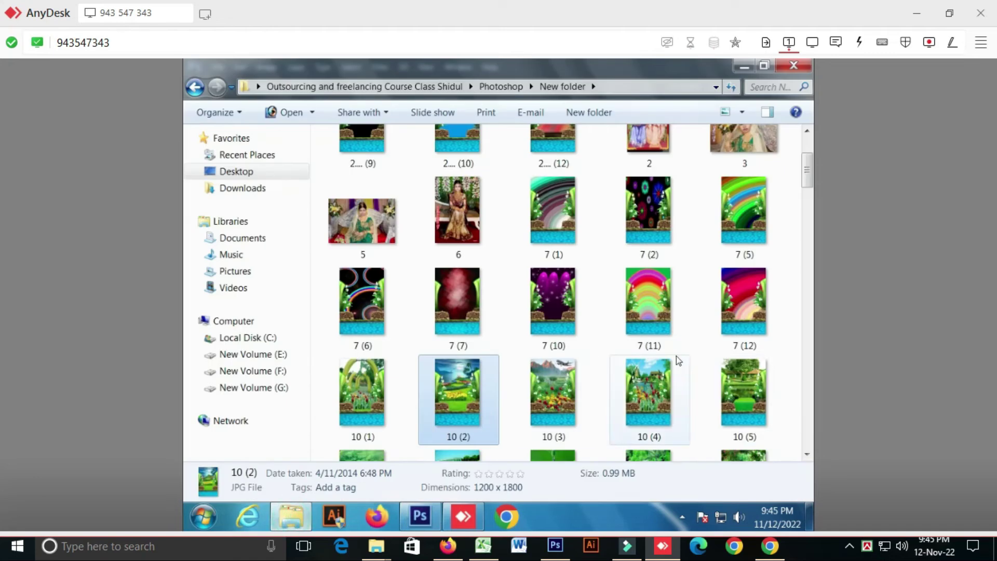
{"action": "left_click_drag", "start_coordinate": [808, 182], "coordinate": [809, 204]}
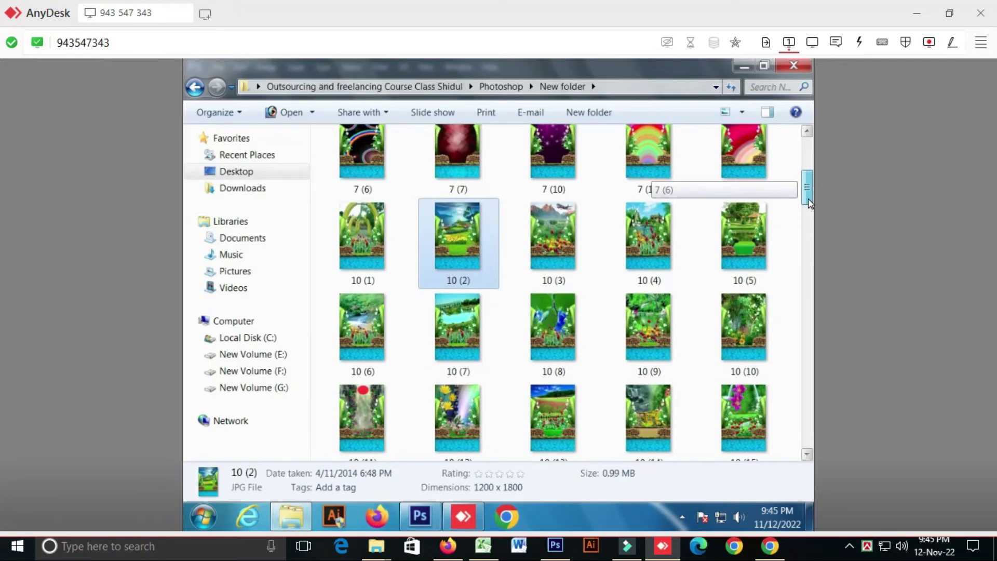
{"action": "right_click", "coordinate": [743, 236]}
{"action": "mouse_move", "coordinate": [669, 281]}
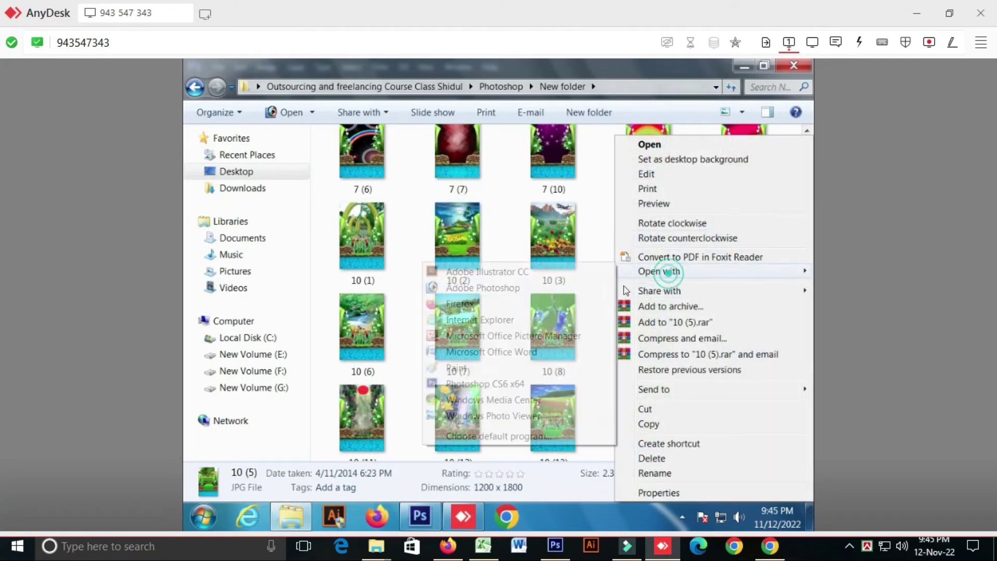
{"action": "left_click", "coordinate": [468, 384]}
Copy the bride layer into 10 (5).jpg, centred between the flower columns, and enlarge it slightly with Free Transform.
{"action": "left_click_drag", "start_coordinate": [370, 207], "coordinate": [421, 272]}
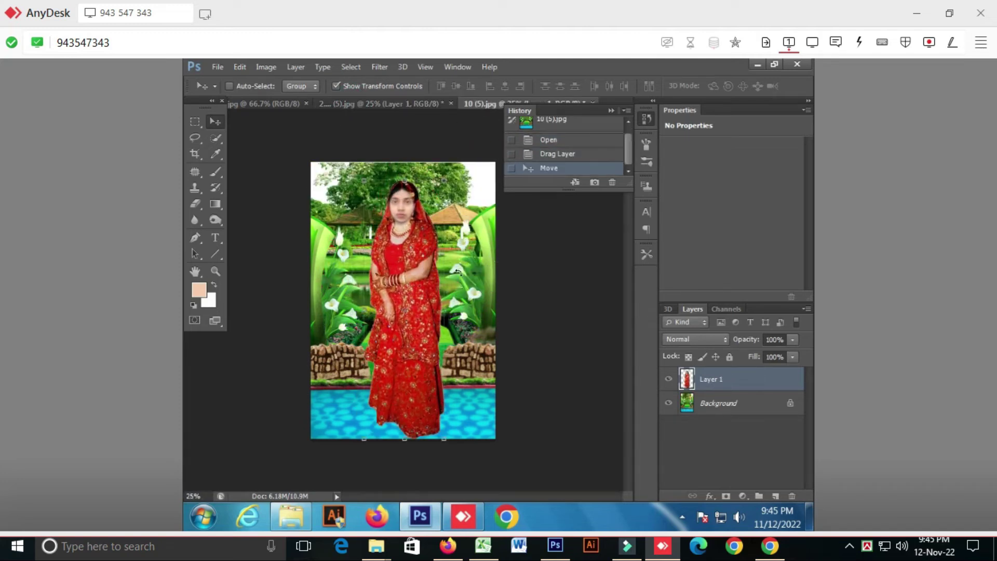
{"action": "key", "text": "ctrl+plus"}
{"action": "scroll", "coordinate": [584, 248], "scroll_direction": "up", "scroll_amount": 5}
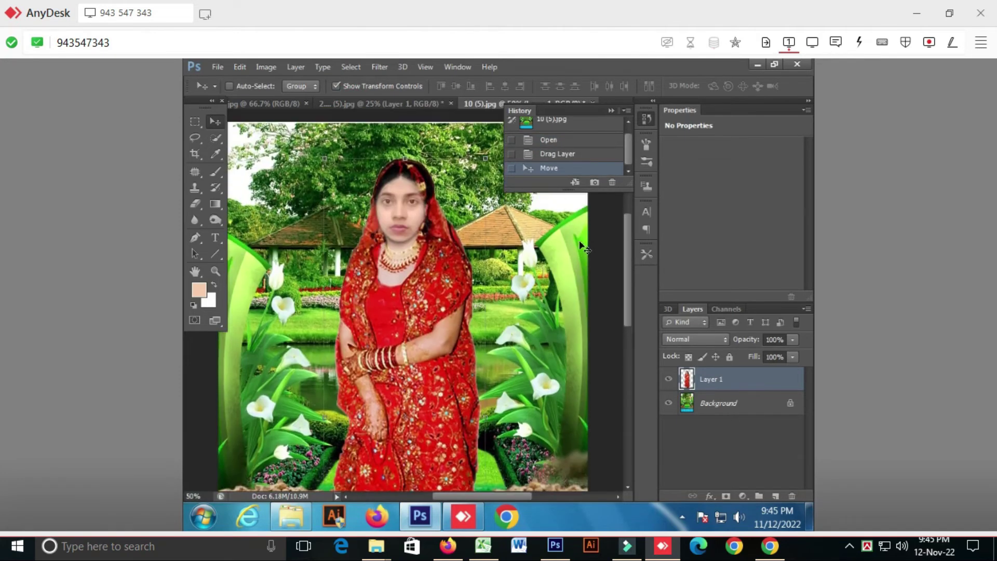
{"action": "key", "text": "ctrl+minus"}
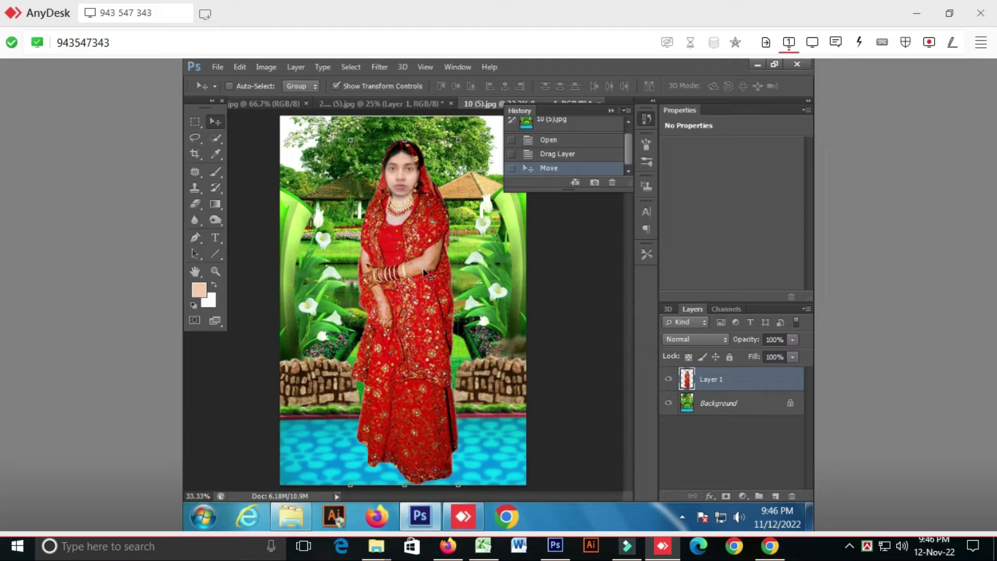
{"action": "left_click_drag", "start_coordinate": [458, 139], "coordinate": [466, 130]}
{"action": "key", "text": "Return"}
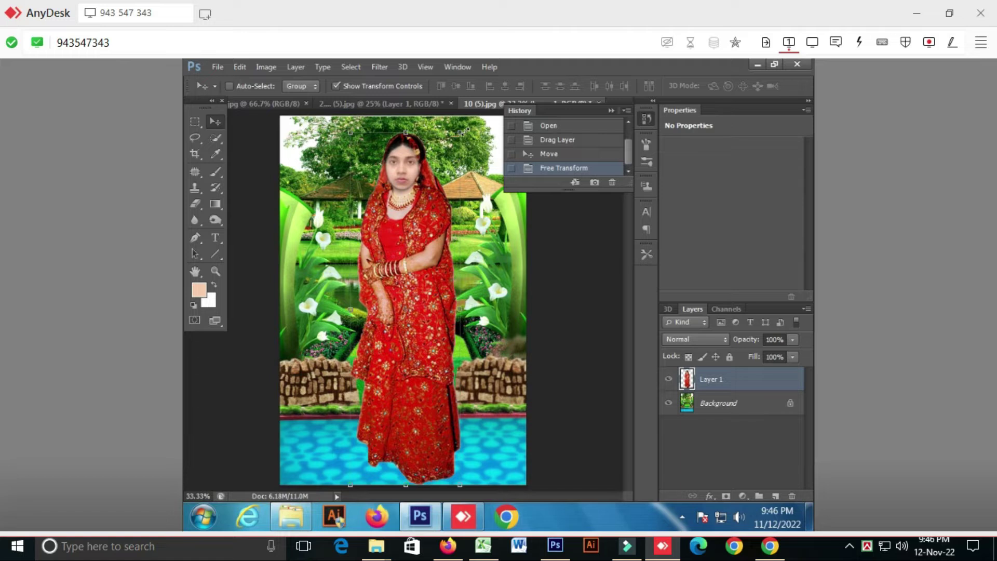
Nudge the bride layer slightly to the left between the flower columns.
{"action": "key", "text": "ctrl+minus"}
{"action": "key", "text": "Left"}
{"action": "key", "text": "Left"}
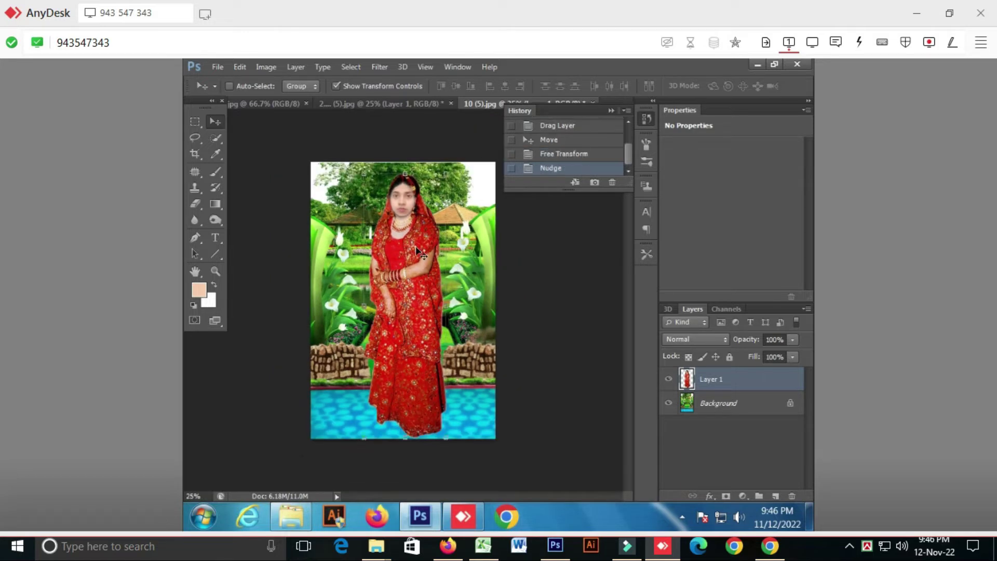
Save the composite as a JPEG named 10 (5) in the desktop folder Outsourcing and freelancing Course Class Shidul.
{"action": "left_click", "coordinate": [225, 69]}
{"action": "left_click", "coordinate": [264, 255]}
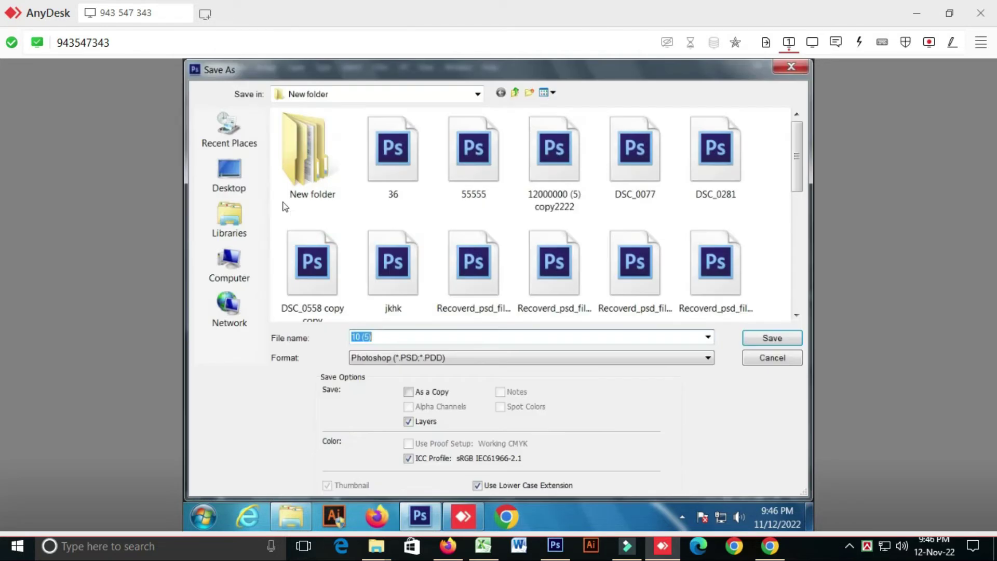
{"action": "left_click", "coordinate": [229, 177]}
{"action": "left_click", "coordinate": [695, 175]}
{"action": "left_click", "coordinate": [404, 359]}
{"action": "left_click", "coordinate": [393, 225]}
{"action": "left_click", "coordinate": [667, 179]}
{"action": "left_click", "coordinate": [763, 344]}
{"action": "left_click", "coordinate": [760, 340]}
{"action": "left_click", "coordinate": [672, 171]}
Close all open image documents, discarding their unsaved changes.
{"action": "key", "text": "ctrl+w"}
{"action": "left_click", "coordinate": [515, 239]}
{"action": "key", "text": "ctrl+w"}
{"action": "left_click", "coordinate": [490, 237]}
{"action": "key", "text": "ctrl+w"}
Open the saved composite 10 (5) from the Outsourcing and freelancing Course Class Shidul folder in Photoshop.
{"action": "left_click", "coordinate": [290, 509]}
{"action": "scroll", "coordinate": [455, 266], "scroll_direction": "up", "scroll_amount": 5}
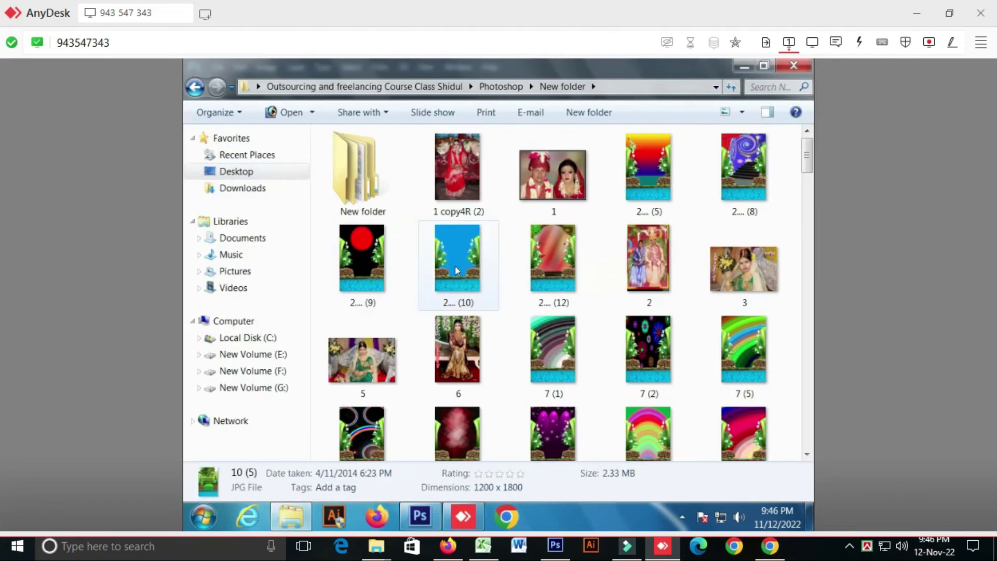
{"action": "left_click", "coordinate": [364, 86]}
{"action": "left_click_drag", "start_coordinate": [439, 176], "coordinate": [423, 435]}
{"action": "key", "text": "alt+Tab"}
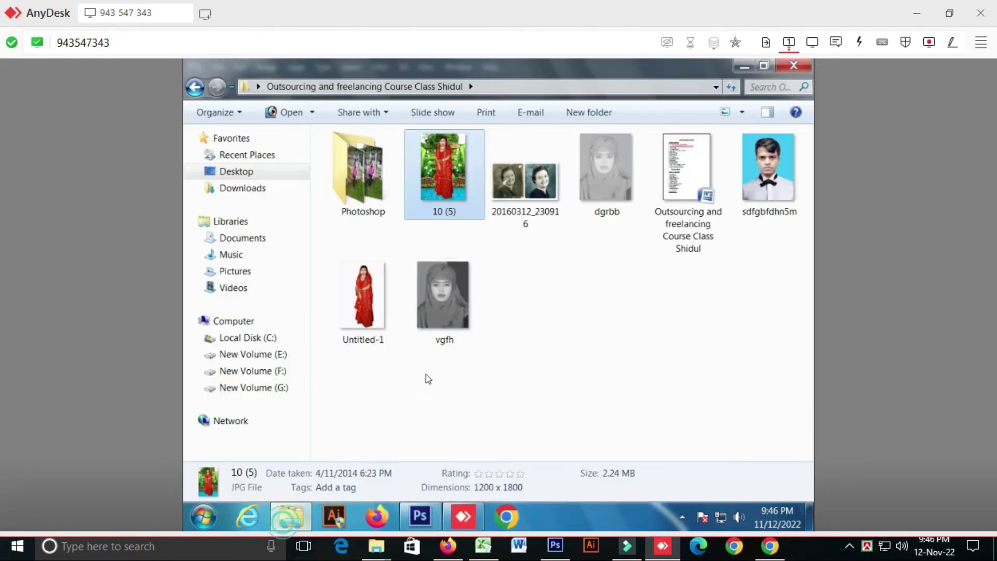
View the saved 10 (5) composite in Windows Photo Viewer to check the bride against the garden.
{"action": "right_click", "coordinate": [456, 198]}
{"action": "mouse_move", "coordinate": [501, 273]}
{"action": "left_click", "coordinate": [318, 417]}
{"action": "left_click", "coordinate": [703, 69]}
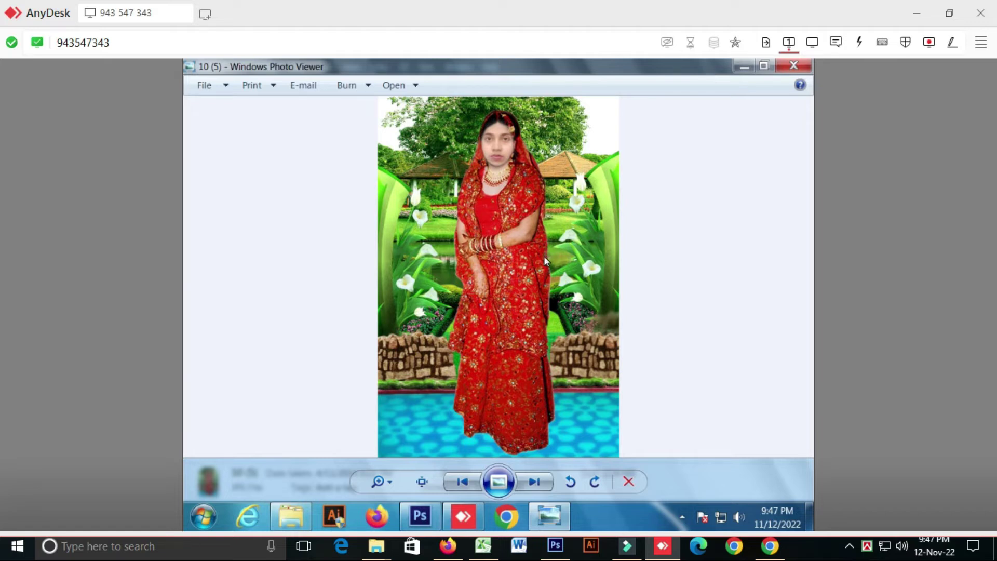
Back in Photoshop, soften the outfit's edge beside the white lilies using the Blur tool at size 60.
{"action": "left_click", "coordinate": [430, 519]}
{"action": "key", "text": "ctrl+plus"}
{"action": "key", "text": "ctrl+plus"}
{"action": "scroll", "coordinate": [550, 254], "scroll_direction": "up", "scroll_amount": 2}
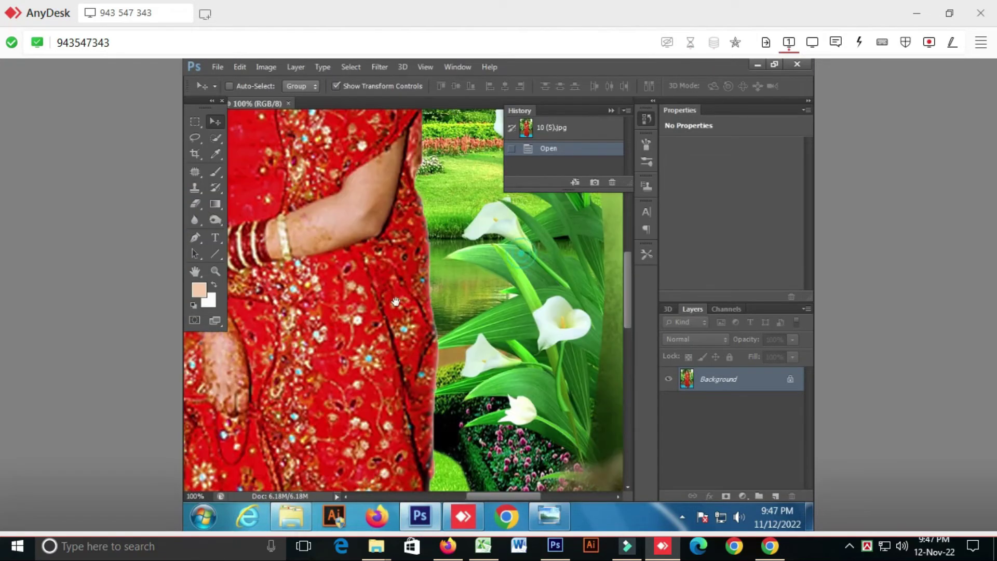
{"action": "left_click", "coordinate": [195, 220]}
{"action": "key", "text": "bracketright"}
{"action": "key", "text": "bracketright"}
{"action": "key", "text": "bracketright"}
{"action": "key", "text": "bracketright"}
{"action": "key", "text": "bracketright"}
{"action": "key", "text": "bracketright"}
{"action": "key", "text": "bracketright"}
{"action": "key", "text": "bracketright"}
{"action": "left_click_drag", "start_coordinate": [430, 249], "coordinate": [436, 359]}
{"action": "mouse_move", "coordinate": [451, 317]}
{"action": "left_mouse_down"}
{"action": "mouse_move", "coordinate": [450, 410]}
{"action": "mouse_move", "coordinate": [448, 395]}
{"action": "left_mouse_up"}
Set the Blur strength to 25% and soften the skirt's edge down past the stone wall and along the hem.
{"action": "left_click", "coordinate": [445, 86]}
{"action": "left_click", "coordinate": [449, 97]}
{"action": "left_click_drag", "start_coordinate": [432, 332], "coordinate": [442, 439]}
{"action": "mouse_move", "coordinate": [439, 381]}
{"action": "left_mouse_down"}
{"action": "mouse_move", "coordinate": [434, 353]}
{"action": "mouse_move", "coordinate": [470, 201]}
{"action": "left_mouse_up"}
{"action": "left_click_drag", "start_coordinate": [460, 310], "coordinate": [453, 366]}
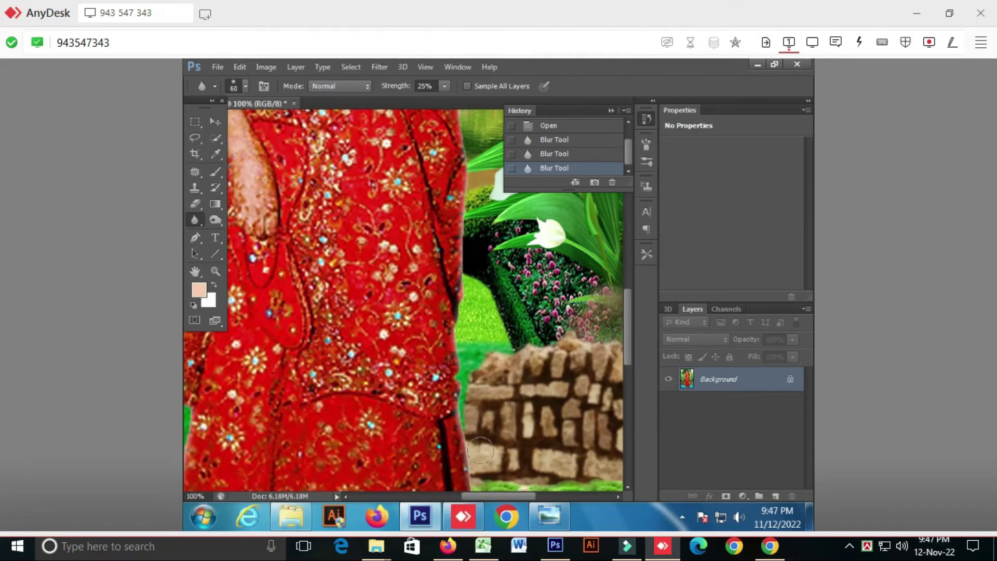
{"action": "scroll", "coordinate": [454, 366], "scroll_direction": "down", "scroll_amount": 7}
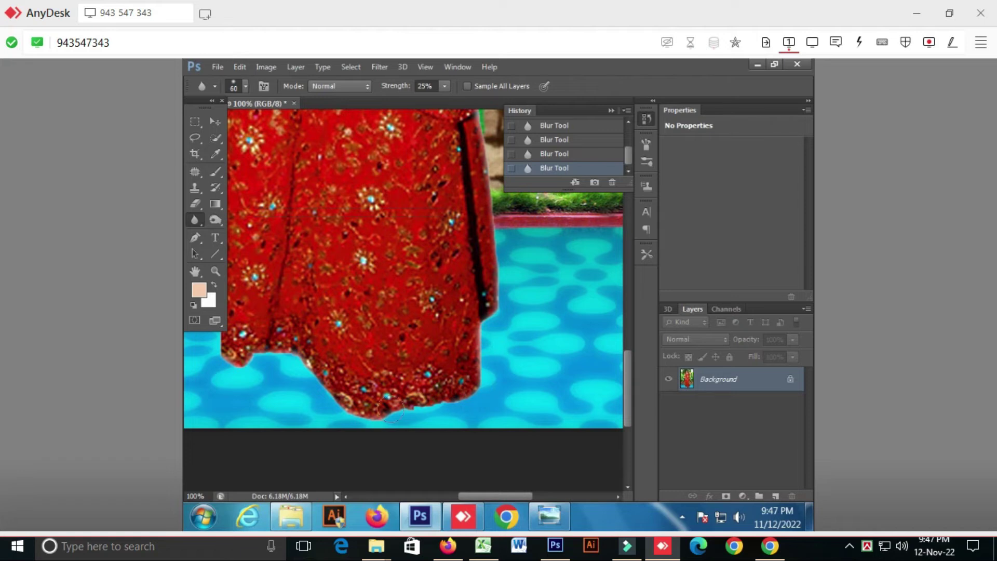
{"action": "mouse_move", "coordinate": [281, 357]}
{"action": "left_mouse_down"}
{"action": "mouse_move", "coordinate": [509, 379]}
{"action": "mouse_move", "coordinate": [447, 417]}
{"action": "mouse_move", "coordinate": [377, 400]}
{"action": "mouse_move", "coordinate": [367, 299]}
{"action": "mouse_move", "coordinate": [387, 164]}
{"action": "mouse_move", "coordinate": [387, 338]}
{"action": "left_mouse_up"}
Blur the opposite edge of the outfit from the skirt up to the shoulders and veil.
{"action": "scroll", "coordinate": [343, 244], "scroll_direction": "up", "scroll_amount": 5}
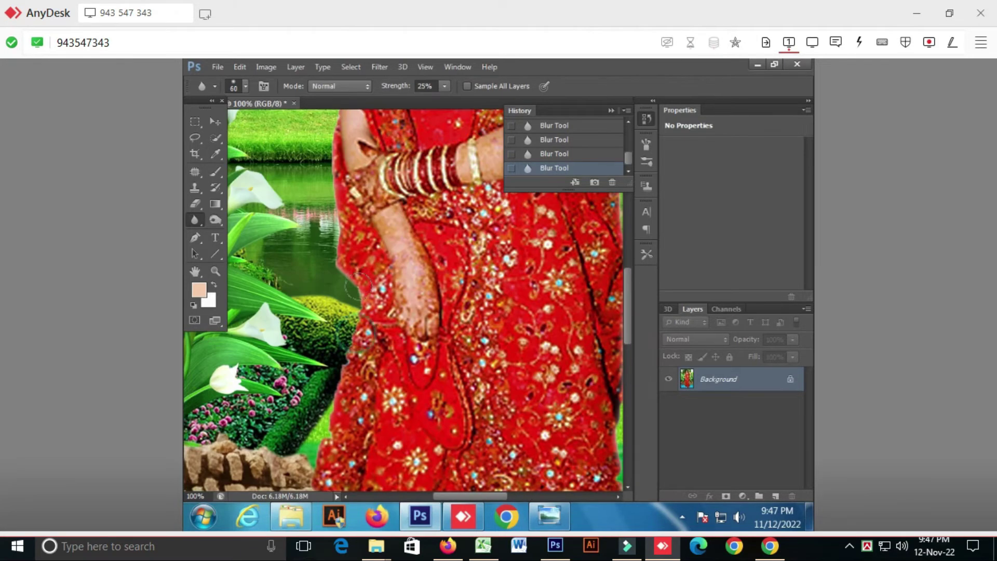
{"action": "scroll", "coordinate": [338, 172], "scroll_direction": "up", "scroll_amount": 6}
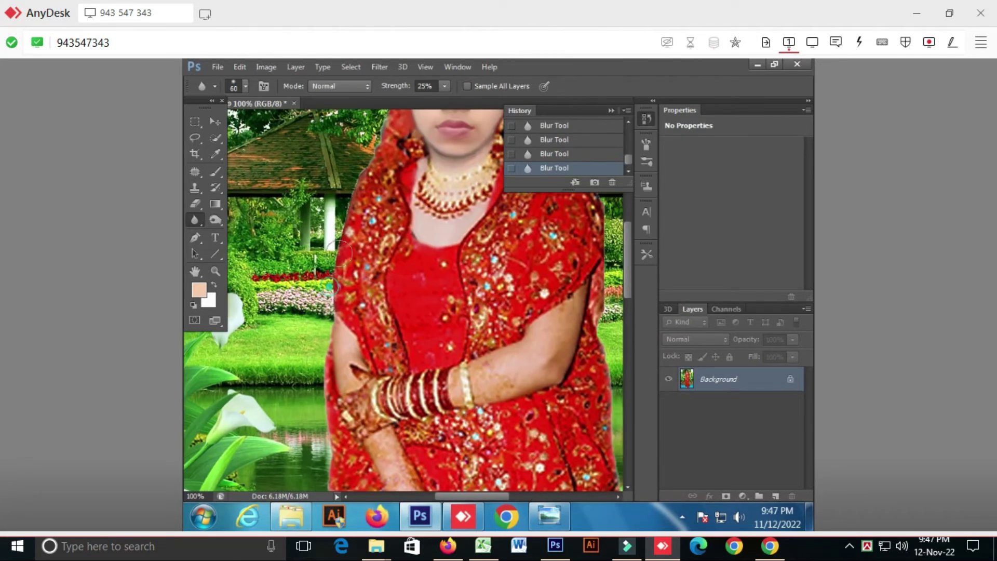
{"action": "left_click_drag", "start_coordinate": [396, 174], "coordinate": [365, 292]}
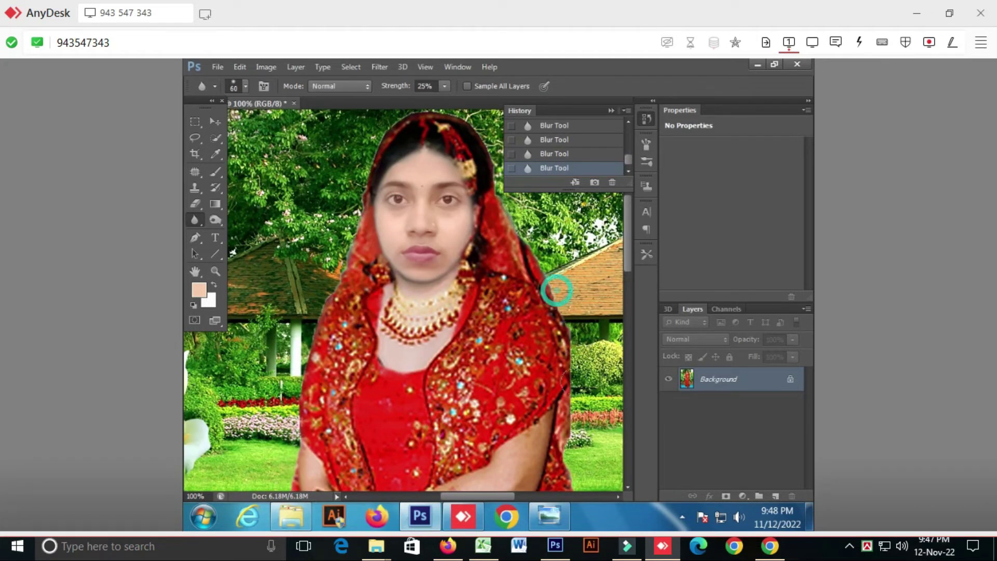
{"action": "key", "text": "ctrl+minus"}
{"action": "key", "text": "ctrl+minus"}
{"action": "key", "text": "ctrl+minus"}
{"action": "key", "text": "ctrl+minus"}
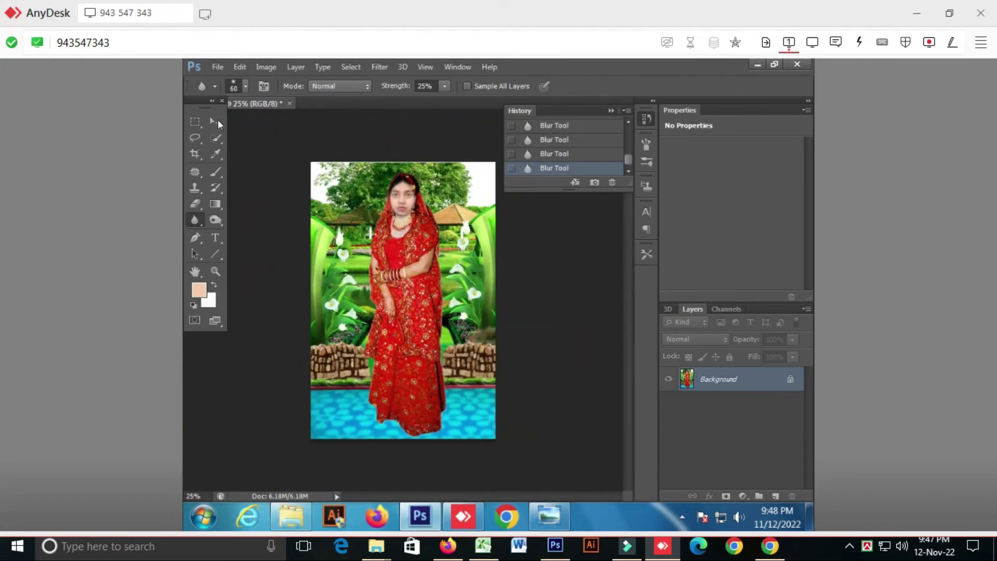
Apply a midtone Color Balance of -19, -58, -10 to the flattened image.
{"action": "left_click", "coordinate": [217, 121]}
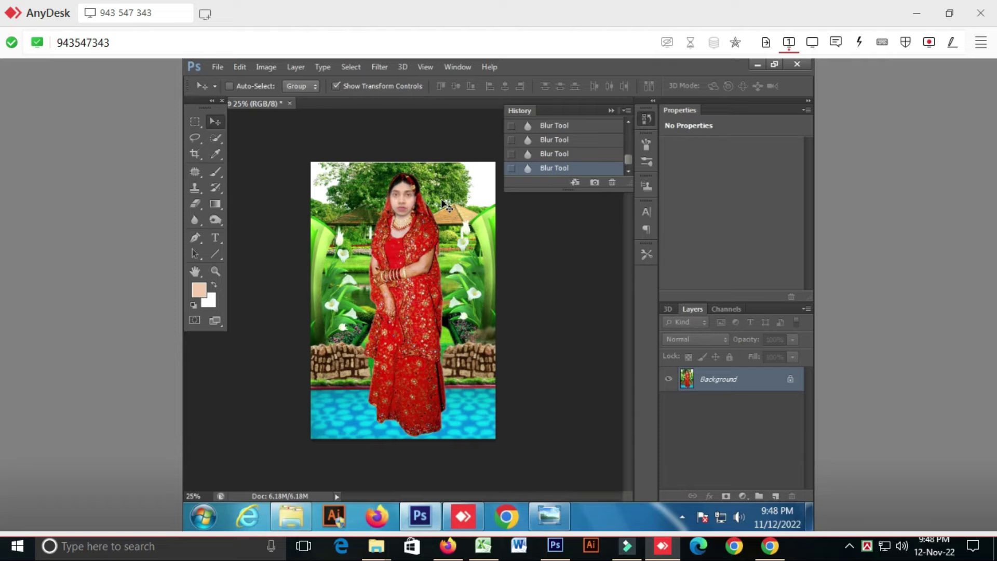
{"action": "key", "text": "ctrl+b"}
{"action": "left_click", "coordinate": [665, 235]}
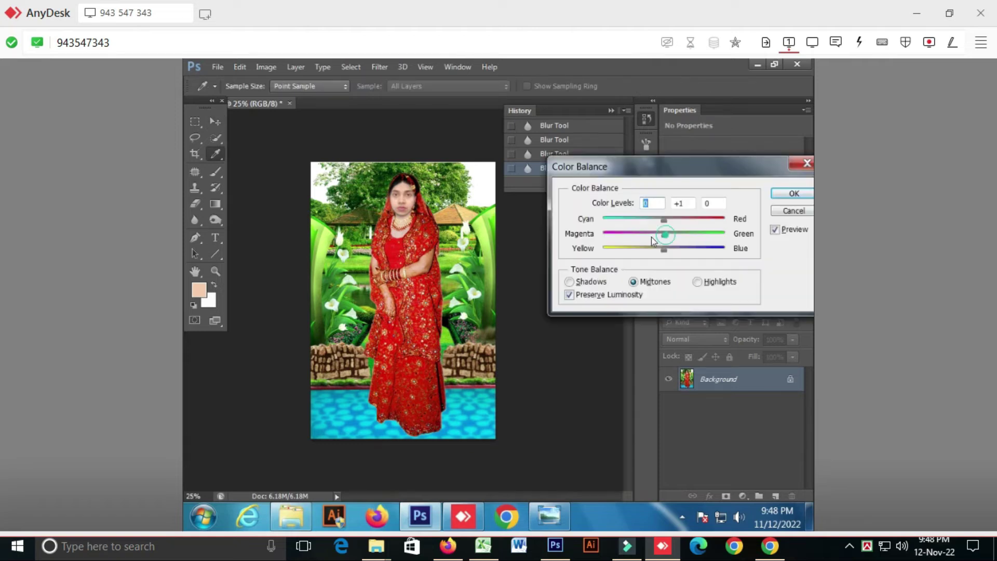
{"action": "left_click_drag", "start_coordinate": [665, 251], "coordinate": [656, 225]}
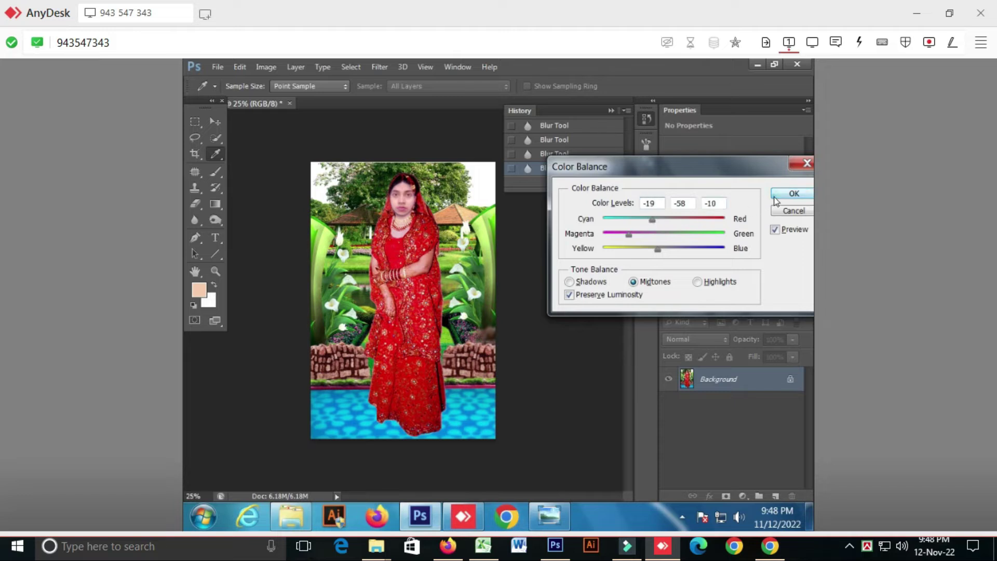
{"action": "left_click", "coordinate": [794, 194]}
{"action": "left_click", "coordinate": [759, 497]}
{"action": "key", "text": "ctrl+z"}
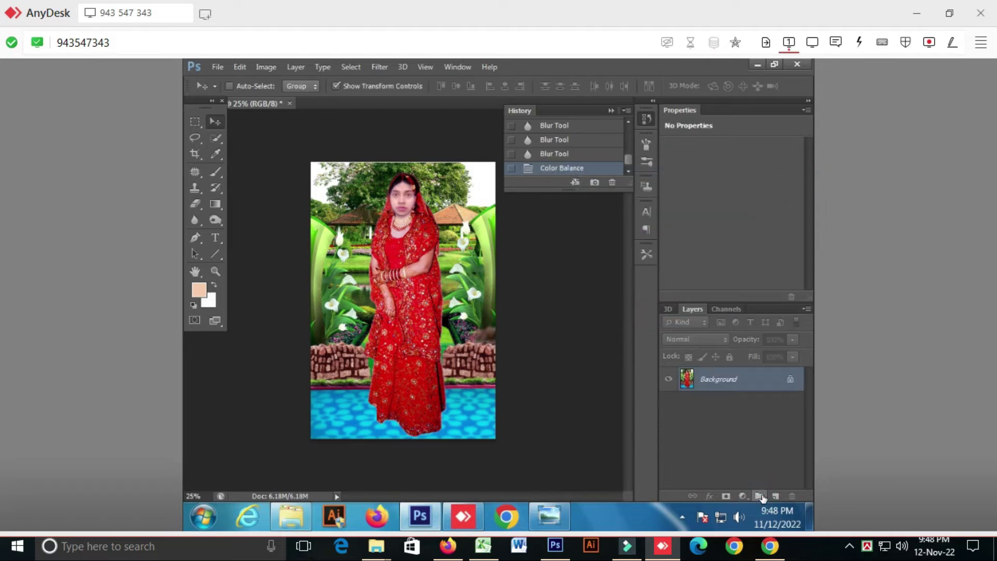
Add a Photo Filter adjustment layer using Warming Filter (85) at 21% density and inspect the bride's face.
{"action": "left_click", "coordinate": [742, 496]}
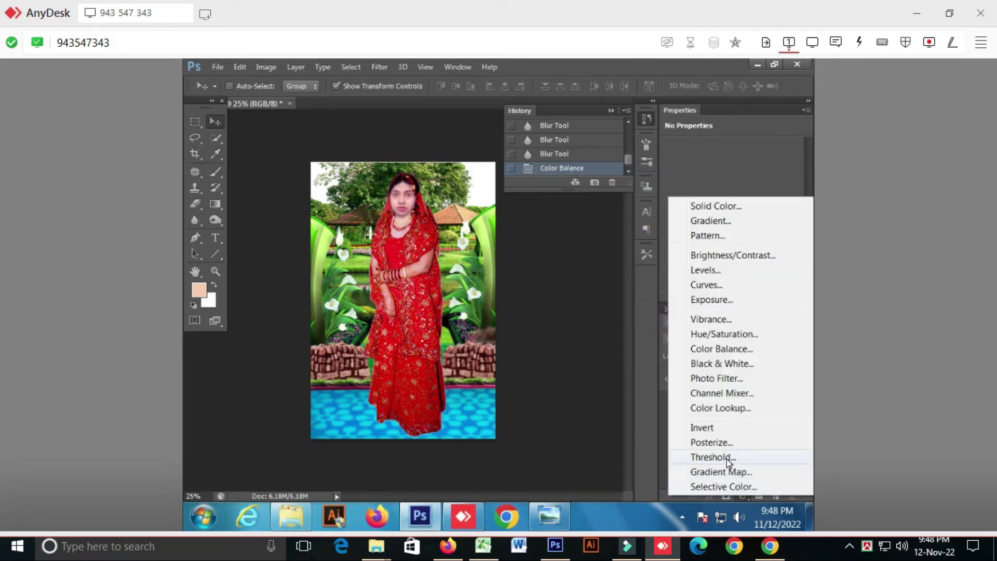
{"action": "left_click", "coordinate": [734, 379]}
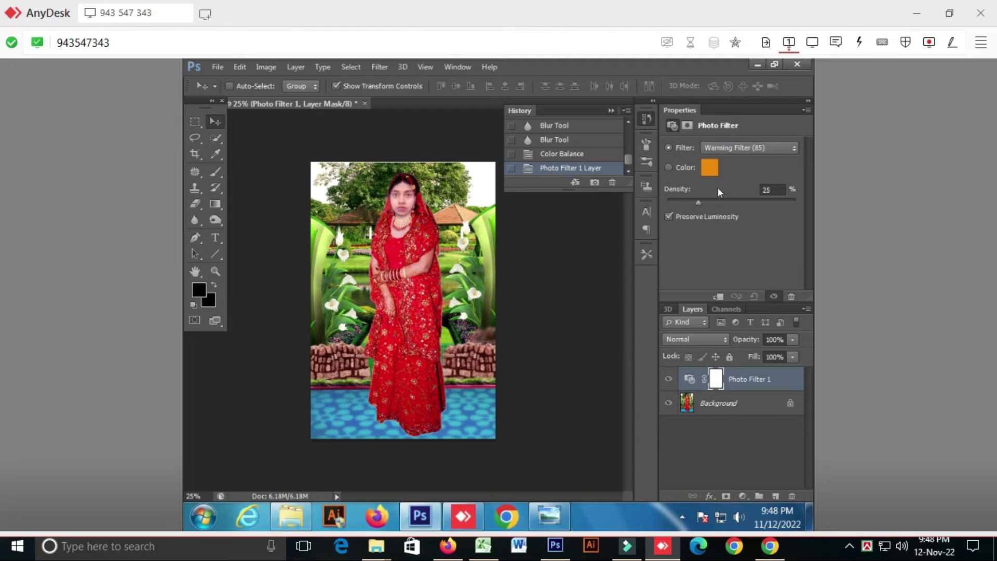
{"action": "left_click_drag", "start_coordinate": [700, 201], "coordinate": [746, 201]}
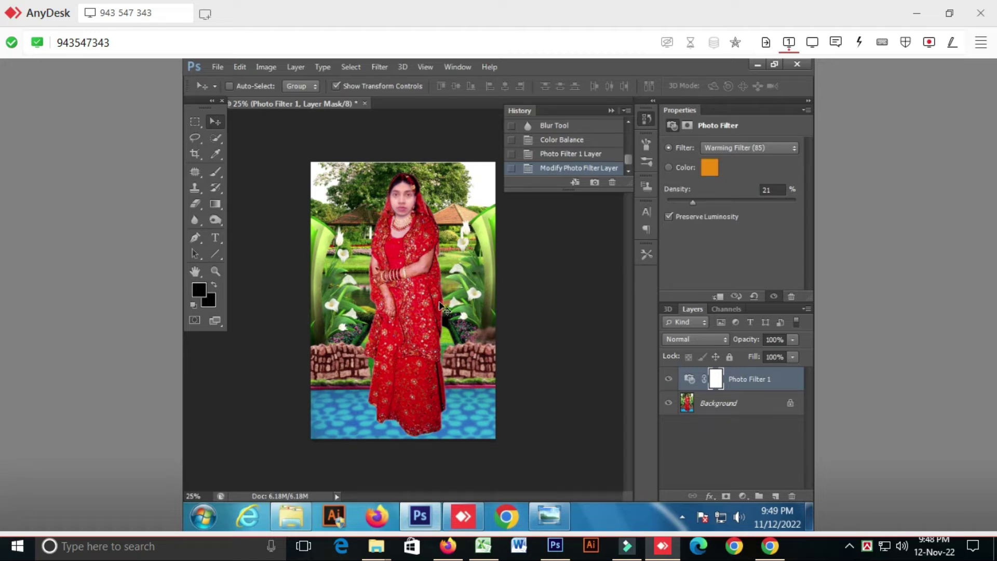
{"action": "key", "text": "ctrl+plus"}
{"action": "key", "text": "ctrl+plus"}
{"action": "key", "text": "ctrl+plus"}
{"action": "key", "text": "ctrl+plus"}
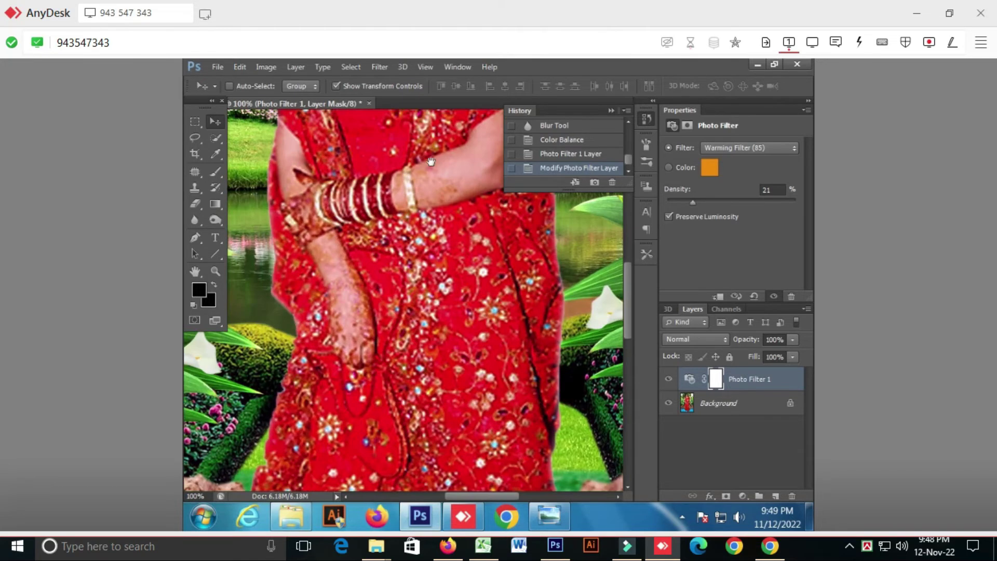
{"action": "left_click_drag", "start_coordinate": [390, 155], "coordinate": [385, 460]}
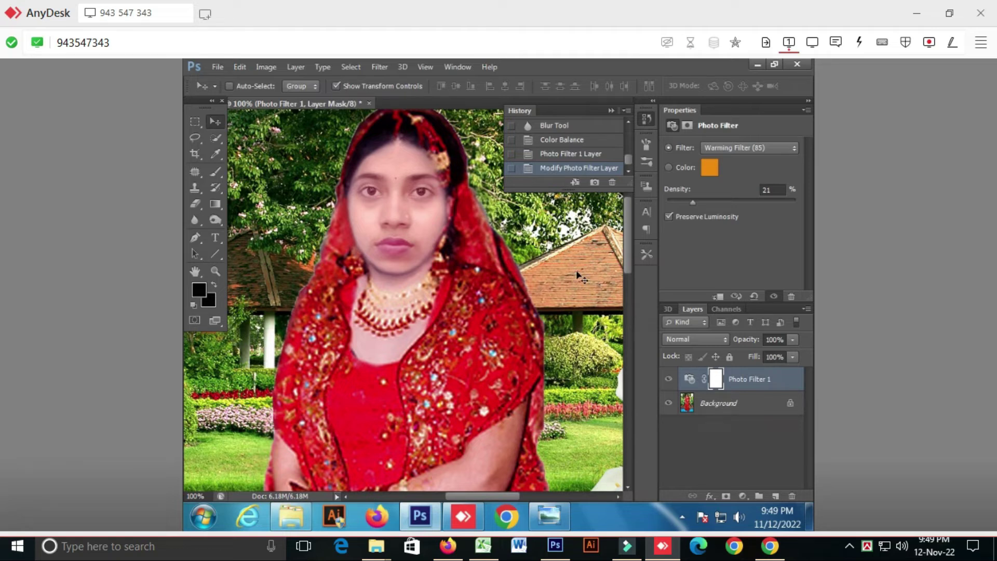
Browse from the course folder to Photoshop > New folder > New folder > New folder (2), which holds the Mixing Related PSD files.
{"action": "left_click", "coordinate": [291, 516]}
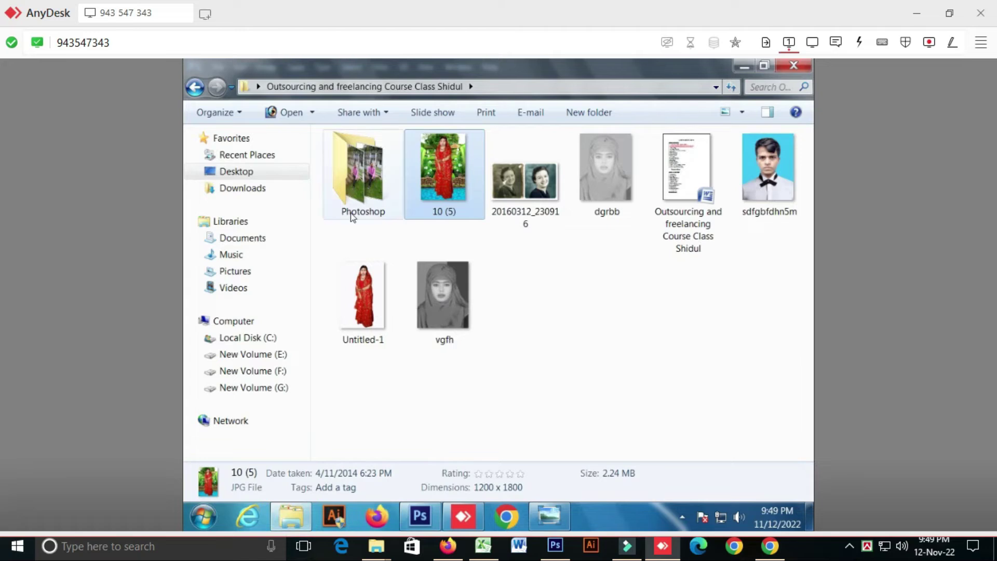
{"action": "left_click", "coordinate": [236, 171]}
{"action": "double_click", "coordinate": [571, 286]}
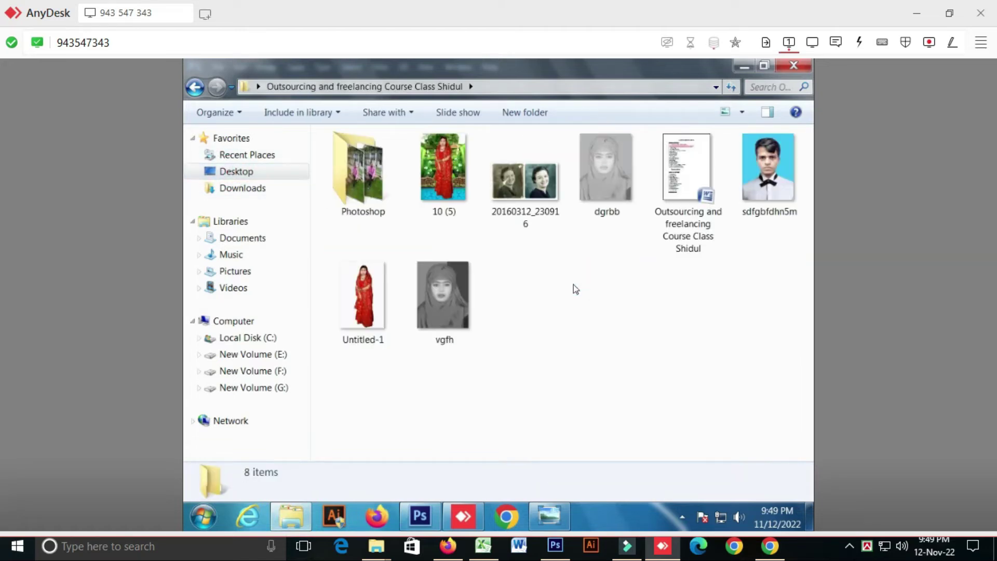
{"action": "double_click", "coordinate": [366, 187]}
{"action": "double_click", "coordinate": [391, 186]}
{"action": "double_click", "coordinate": [363, 171]}
{"action": "double_click", "coordinate": [370, 167]}
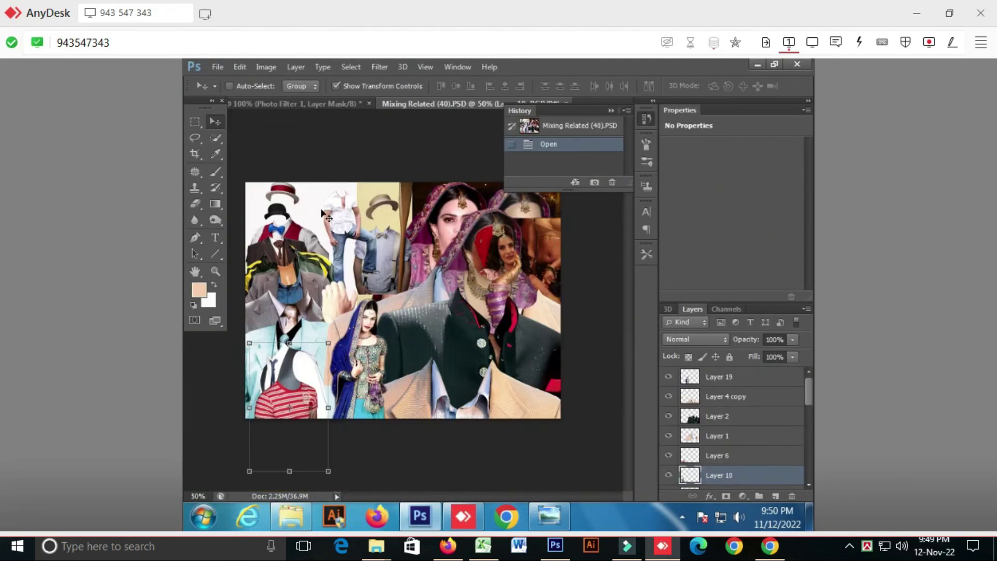
Open several Mixing Related PSD files, including (37), (41), (45) and (47), to examine their costume and frame layers.
{"action": "left_click_drag", "start_coordinate": [384, 208], "coordinate": [428, 199]}
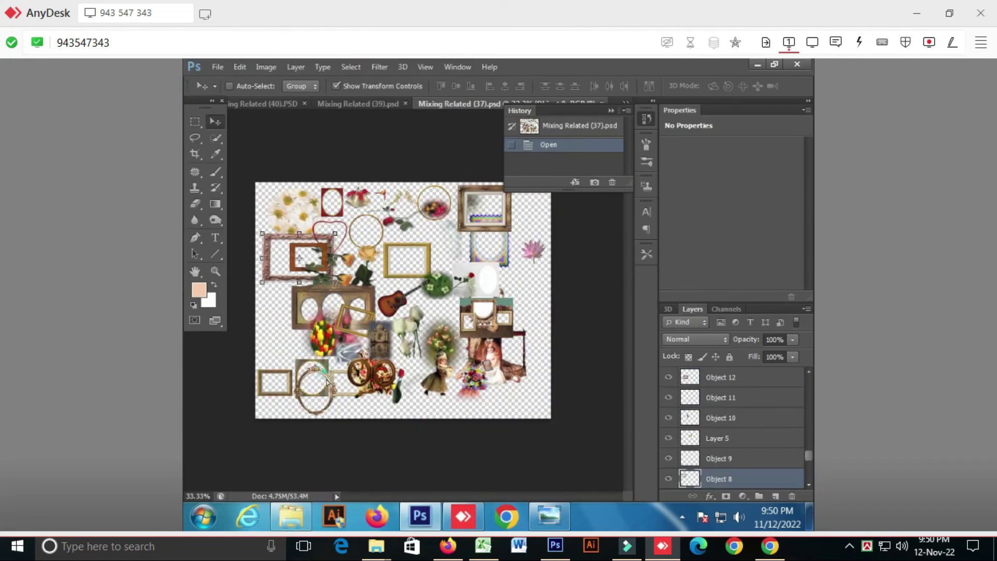
{"action": "left_click_drag", "start_coordinate": [327, 381], "coordinate": [366, 340]}
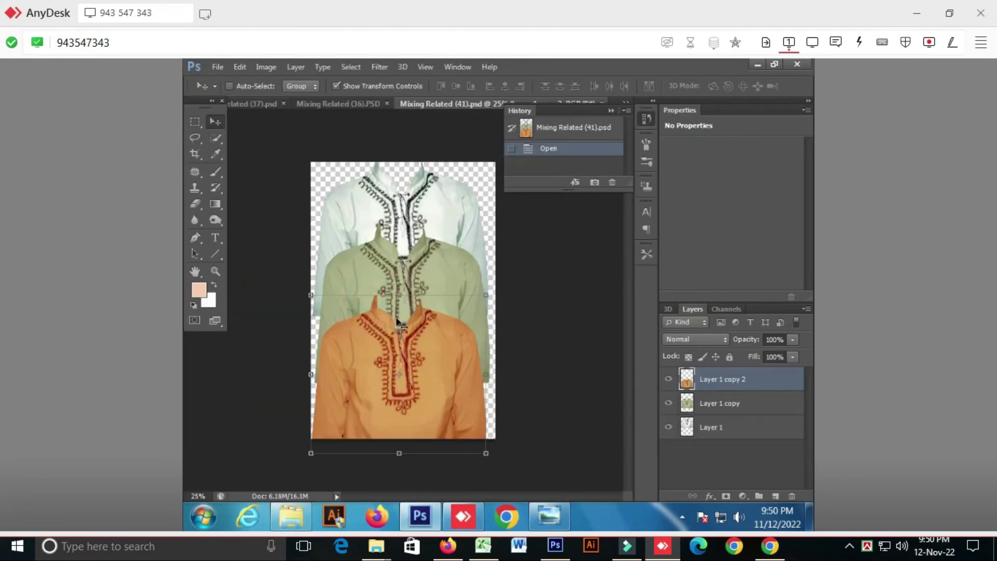
{"action": "left_click_drag", "start_coordinate": [432, 350], "coordinate": [439, 395]}
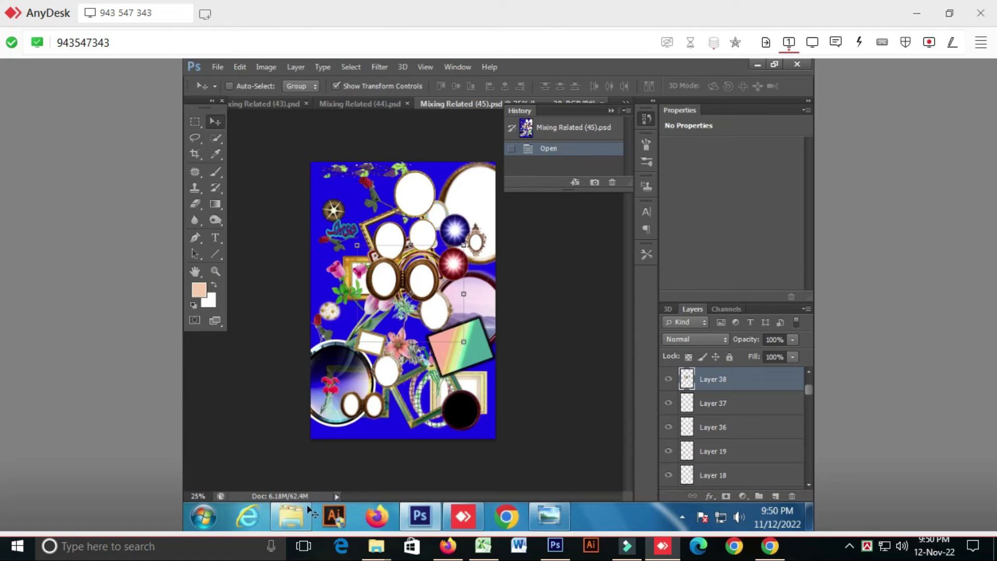
{"action": "left_click", "coordinate": [290, 516]}
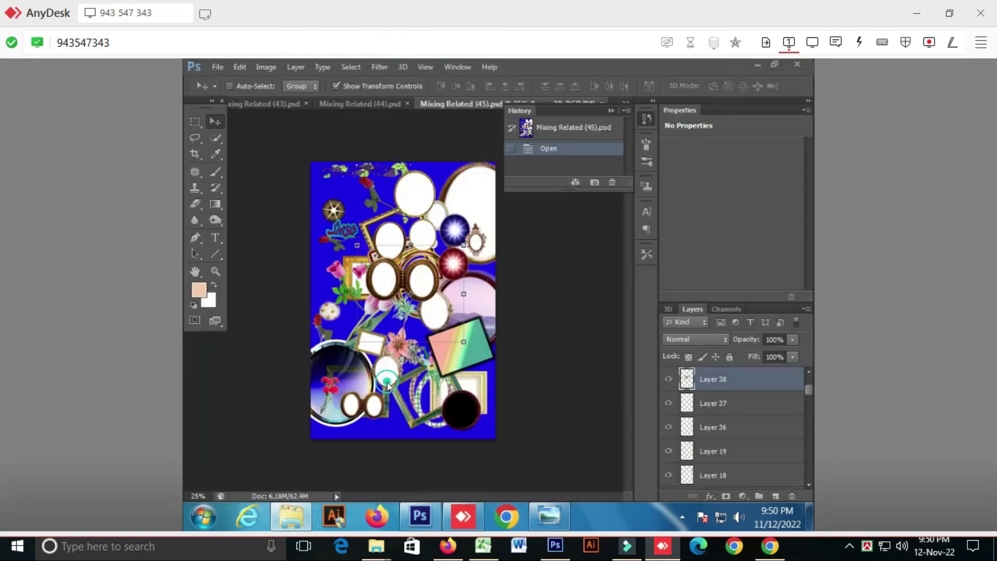
{"action": "left_click", "coordinate": [510, 249]}
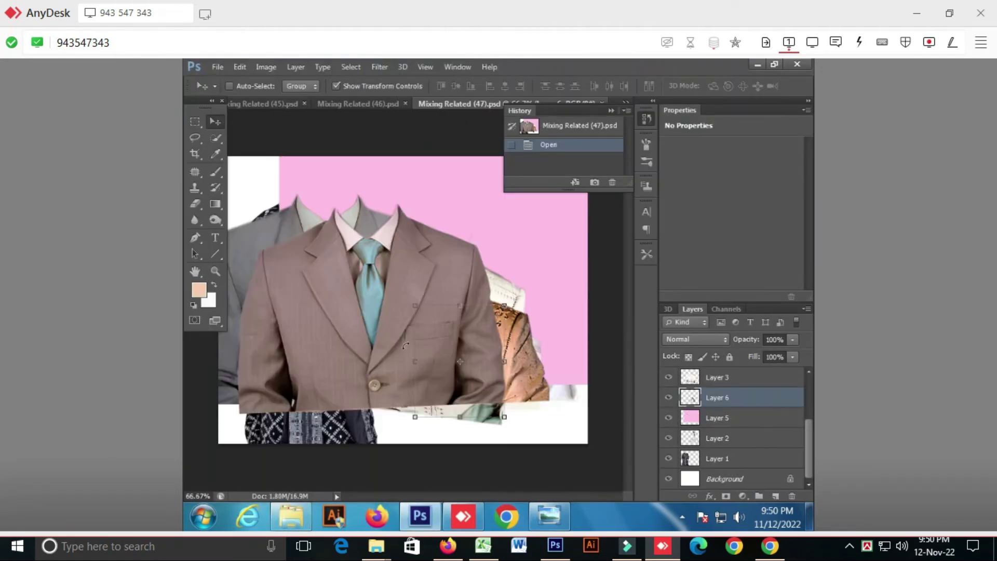
{"action": "left_click_drag", "start_coordinate": [393, 331], "coordinate": [439, 256]}
{"action": "left_click", "coordinate": [291, 515]}
{"action": "left_click", "coordinate": [849, 546]}
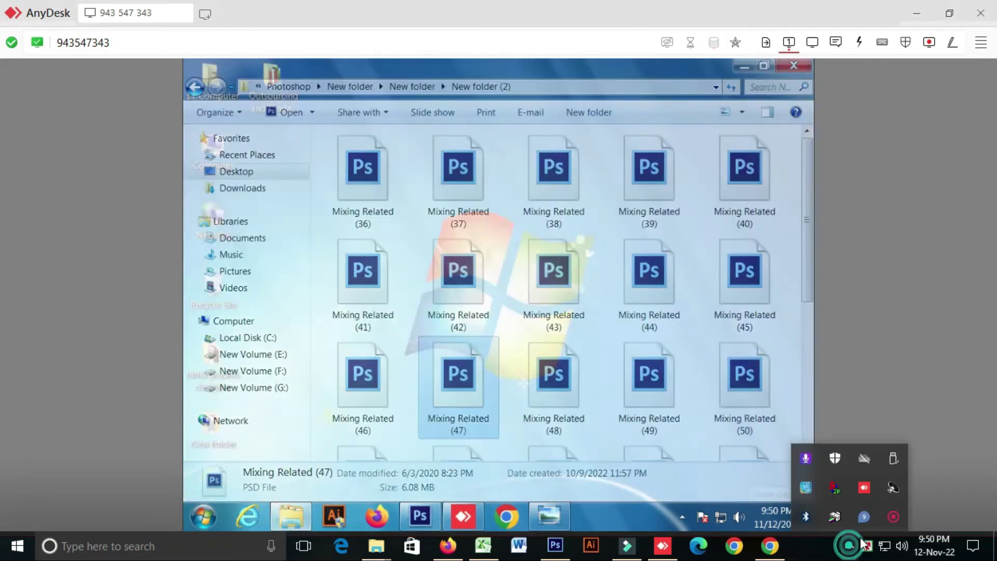
{"action": "right_click", "coordinate": [886, 511]}
{"action": "left_click", "coordinate": [884, 519]}
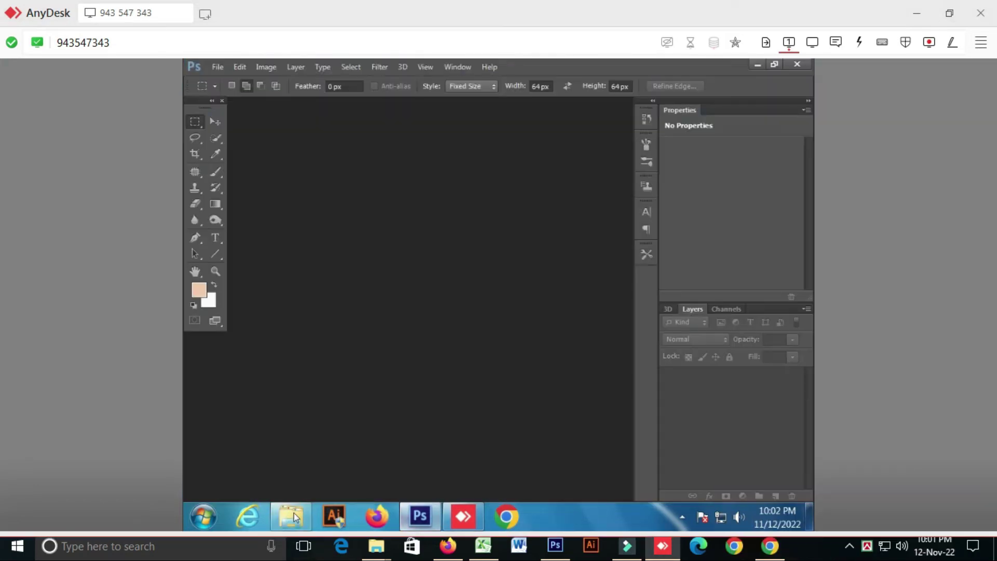
{"action": "left_click", "coordinate": [291, 516]}
{"action": "left_click_drag", "start_coordinate": [366, 170], "coordinate": [417, 428]}
{"action": "left_click", "coordinate": [499, 240]}
{"action": "left_click", "coordinate": [296, 516]}
{"action": "right_click", "coordinate": [386, 139]}
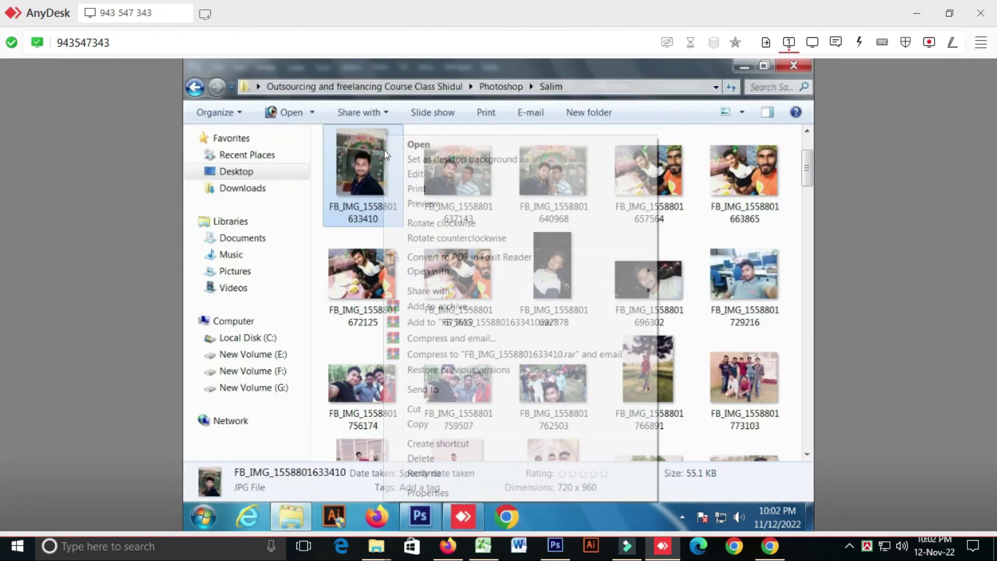
{"action": "mouse_move", "coordinate": [426, 276]}
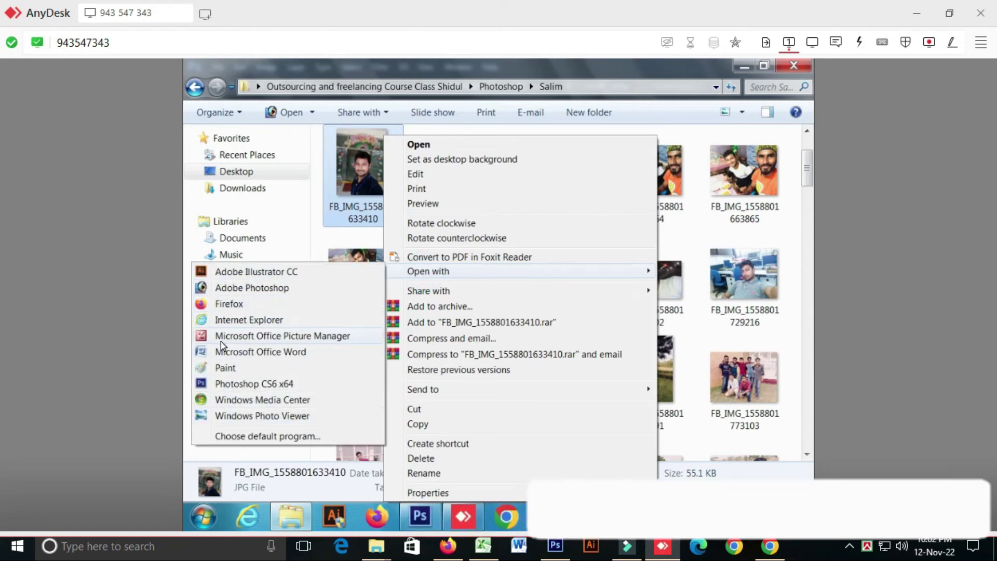
{"action": "left_click", "coordinate": [228, 304]}
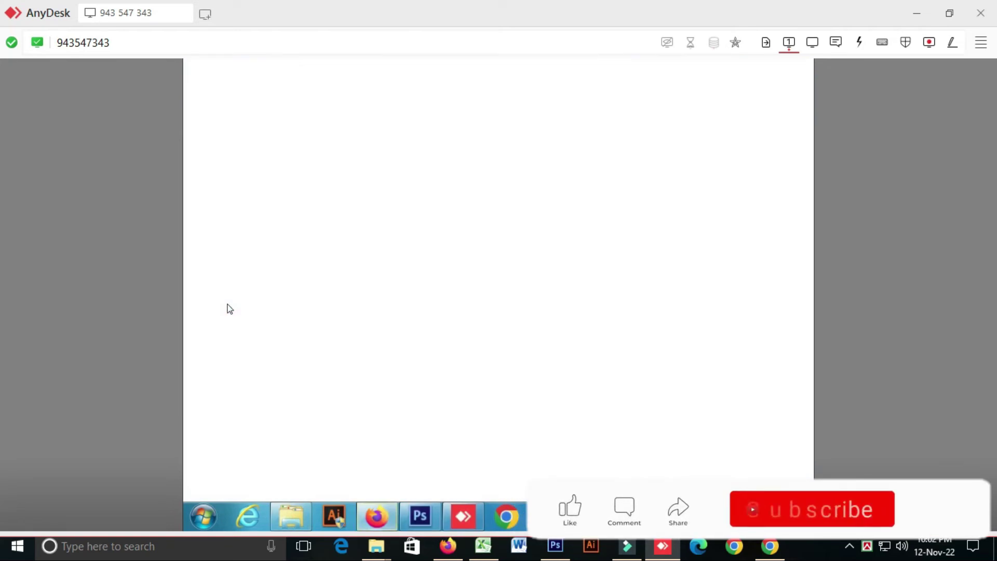
{"action": "left_click", "coordinate": [596, 221]}
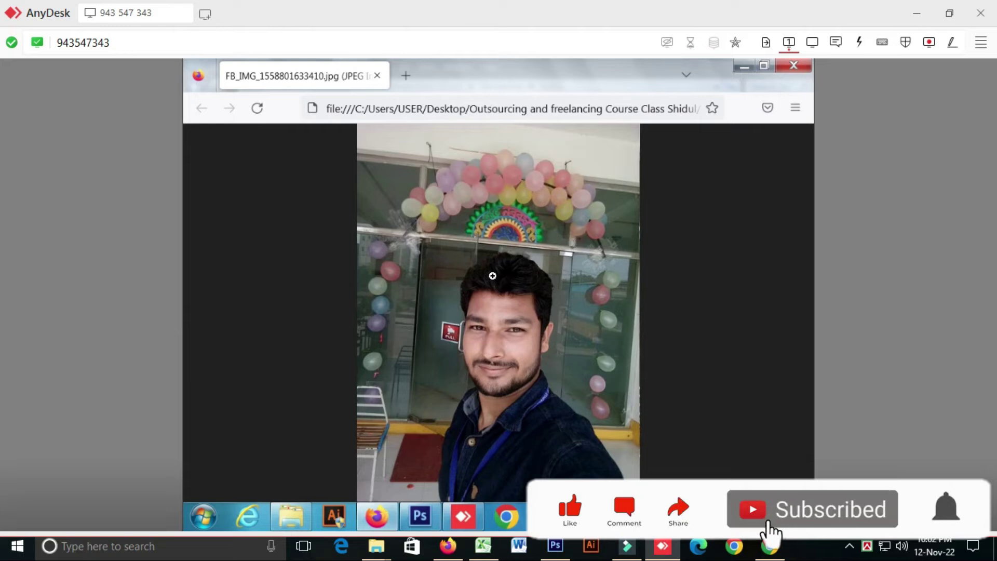
Copy the portrait photo from the browser and create a 720 × 960 px RGB document with a white background in Photoshop.
{"action": "right_click", "coordinate": [500, 271]}
{"action": "left_click", "coordinate": [554, 295]}
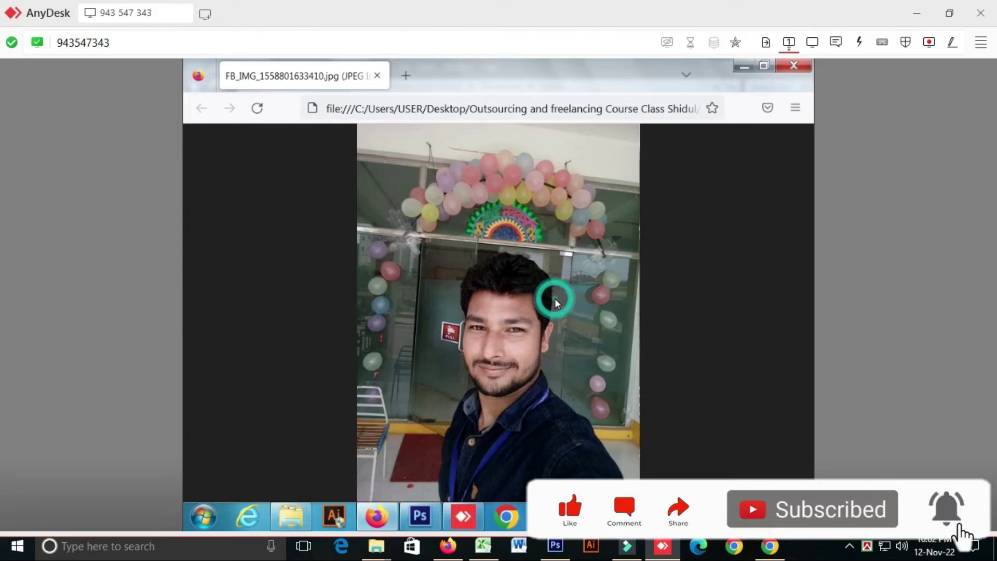
{"action": "left_click", "coordinate": [422, 515]}
{"action": "key", "text": "ctrl+n"}
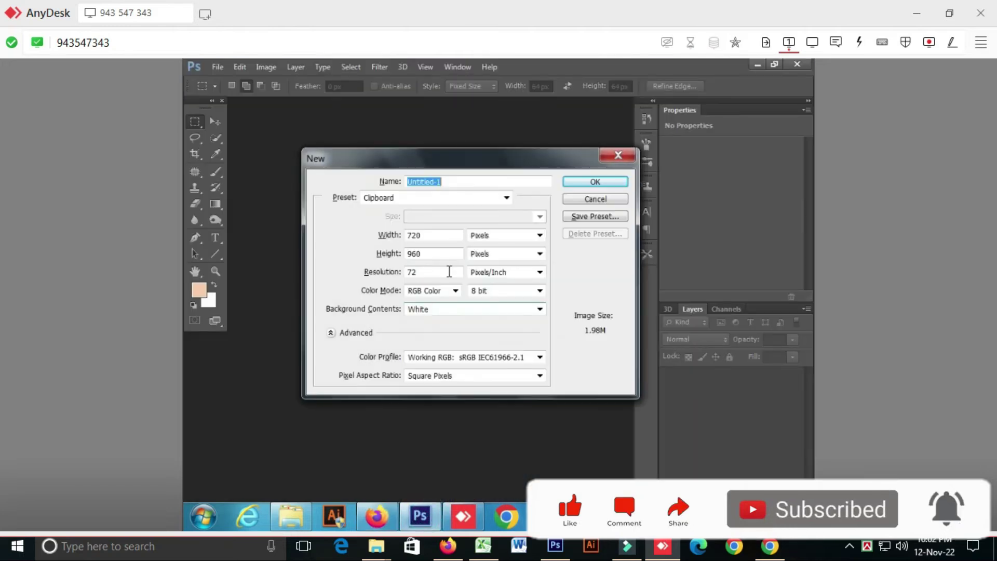
{"action": "key", "text": "Return"}
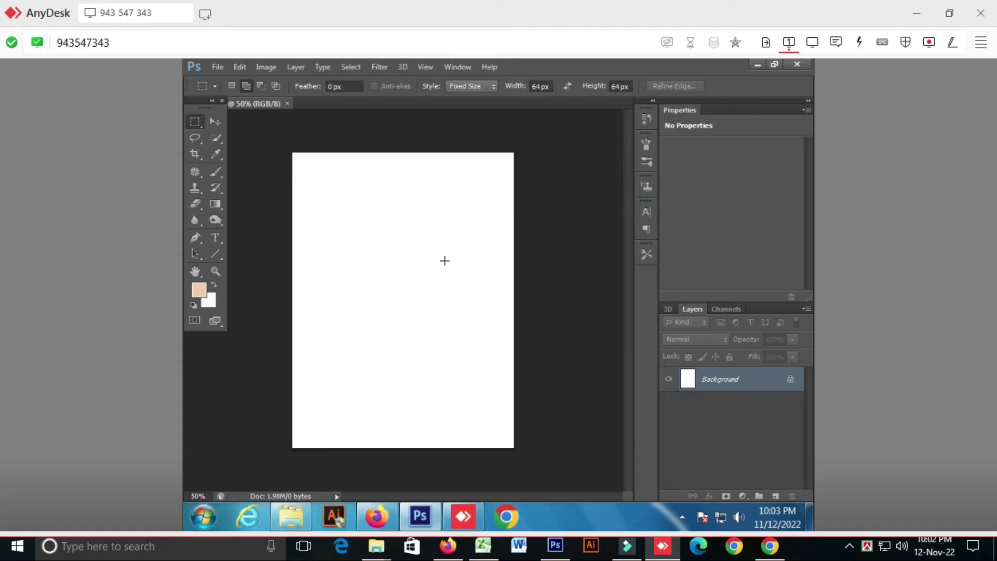
Copy the portrait from the browser again, paste it into the new document, and hide the transform controls.
{"action": "left_click", "coordinate": [378, 516]}
{"action": "right_click", "coordinate": [422, 513]}
{"action": "left_click", "coordinate": [559, 311]}
{"action": "left_click", "coordinate": [558, 312]}
{"action": "left_click", "coordinate": [420, 516]}
{"action": "key", "text": "ctrl+v"}
{"action": "left_click", "coordinate": [215, 121]}
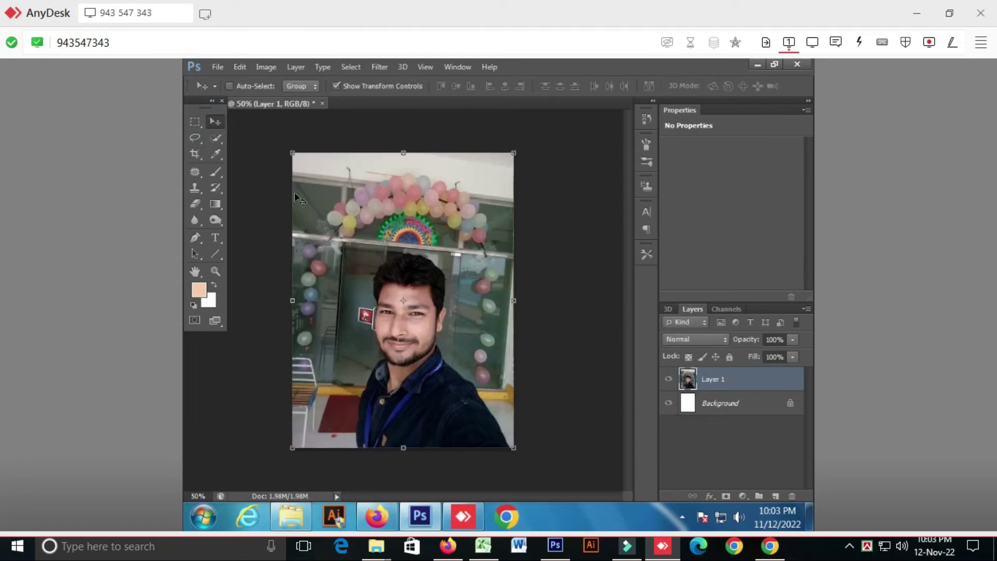
{"action": "left_click", "coordinate": [337, 86]}
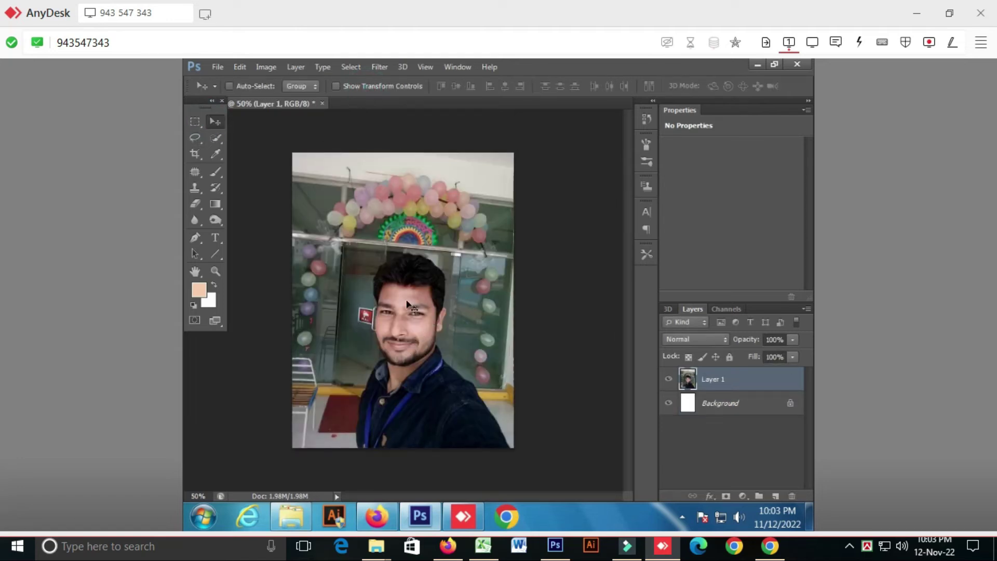
Sample the skin colour beside the mouth corner and set the Brush to 26% opacity and 25% flow.
{"action": "key", "text": "ctrl+plus"}
{"action": "key", "text": "ctrl+plus"}
{"action": "key", "text": "ctrl+plus"}
{"action": "key", "text": "ctrl+plus"}
{"action": "key", "text": "ctrl+plus"}
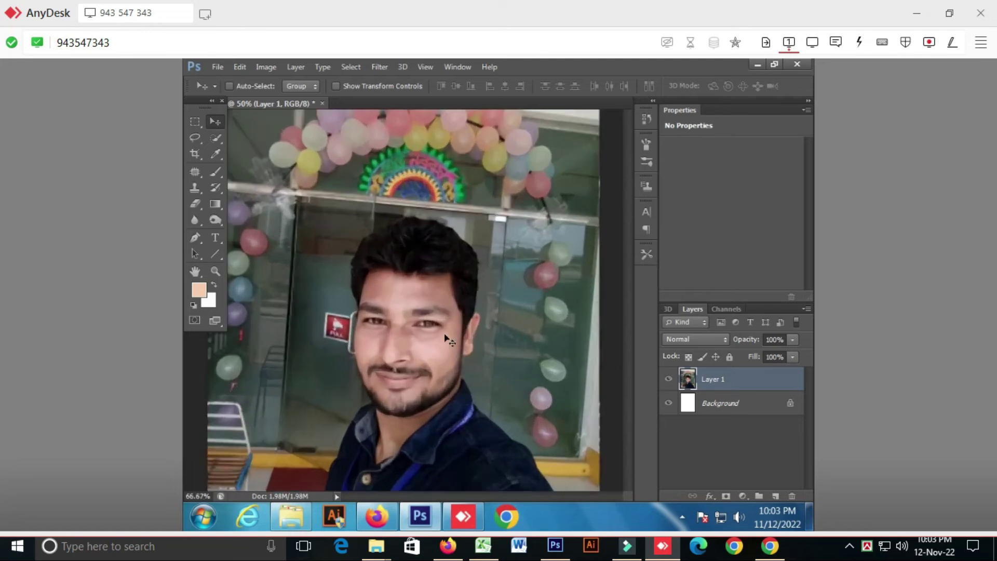
{"action": "left_click_drag", "start_coordinate": [425, 343], "coordinate": [427, 303]}
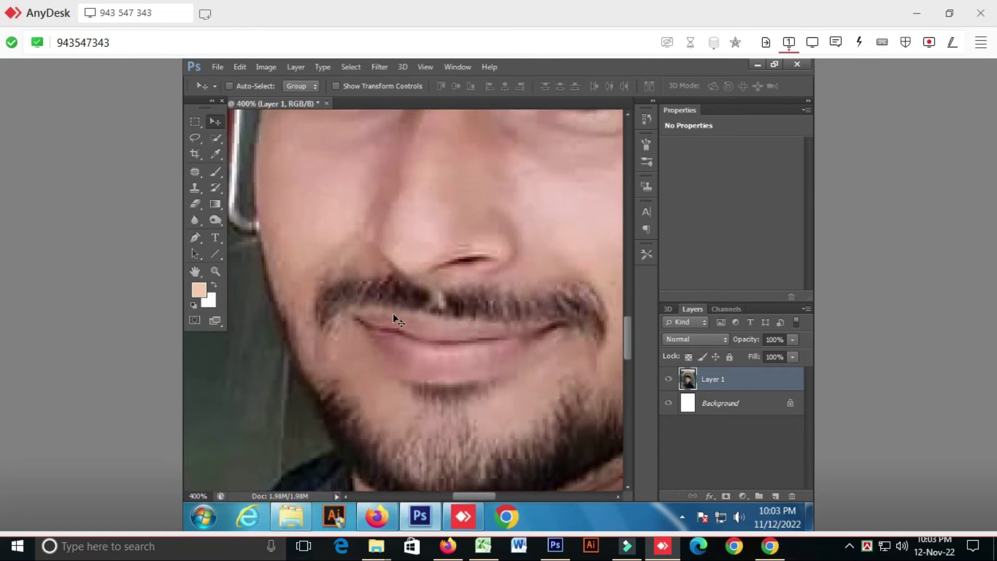
{"action": "scroll", "coordinate": [396, 316], "scroll_direction": "up", "scroll_amount": 1}
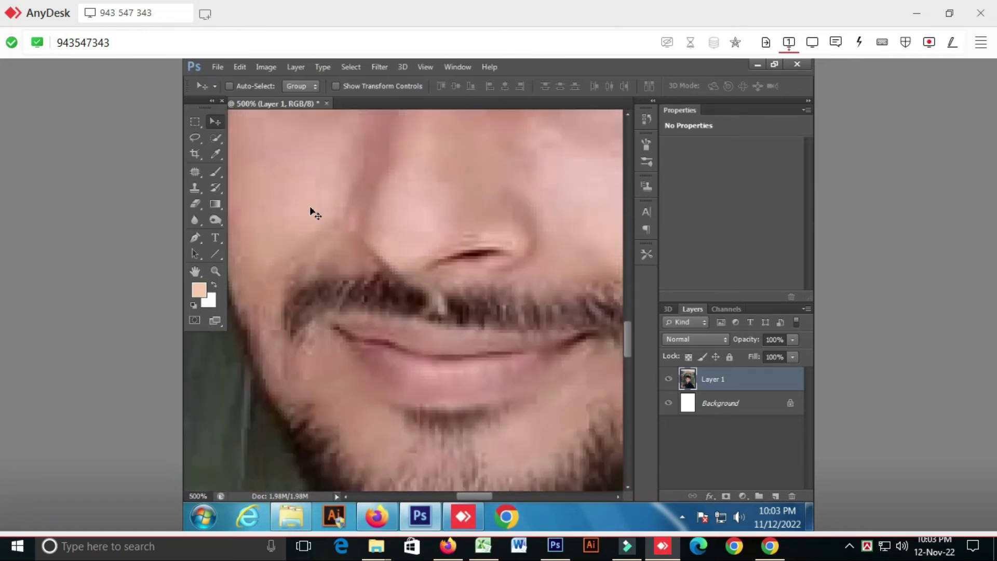
{"action": "key", "text": "i"}
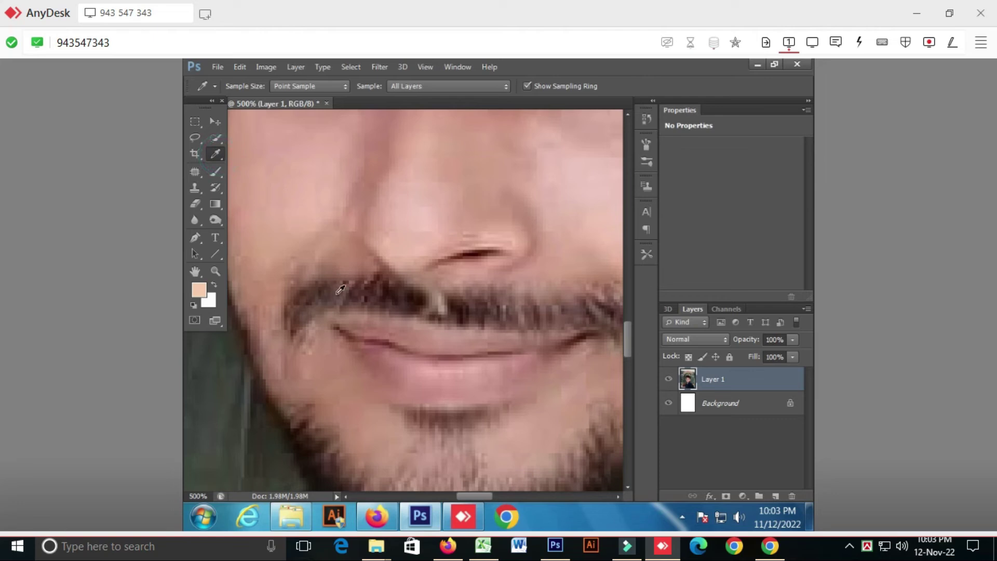
{"action": "left_click", "coordinate": [331, 348]}
{"action": "key", "text": "b"}
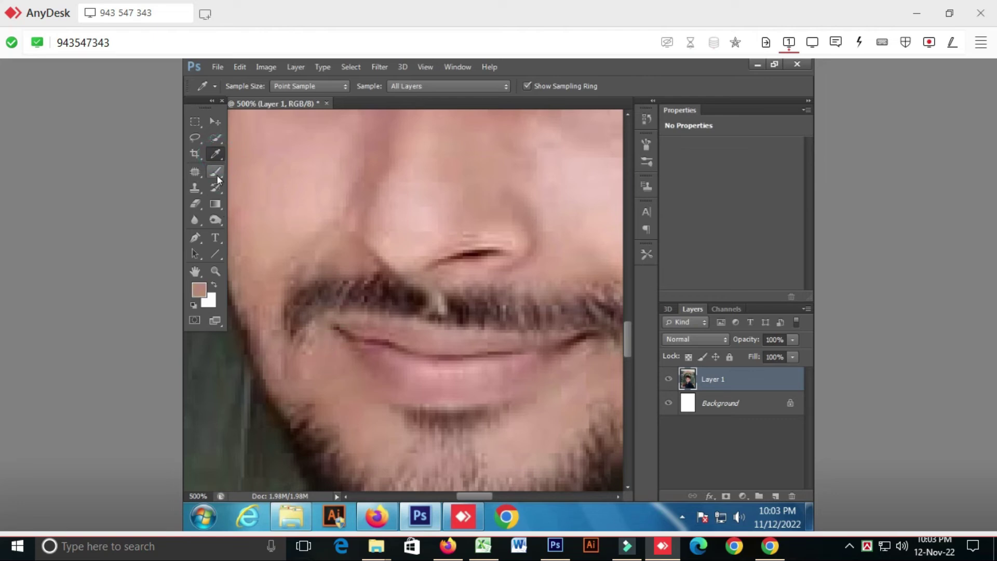
{"action": "left_click_drag", "start_coordinate": [294, 297], "coordinate": [315, 293]}
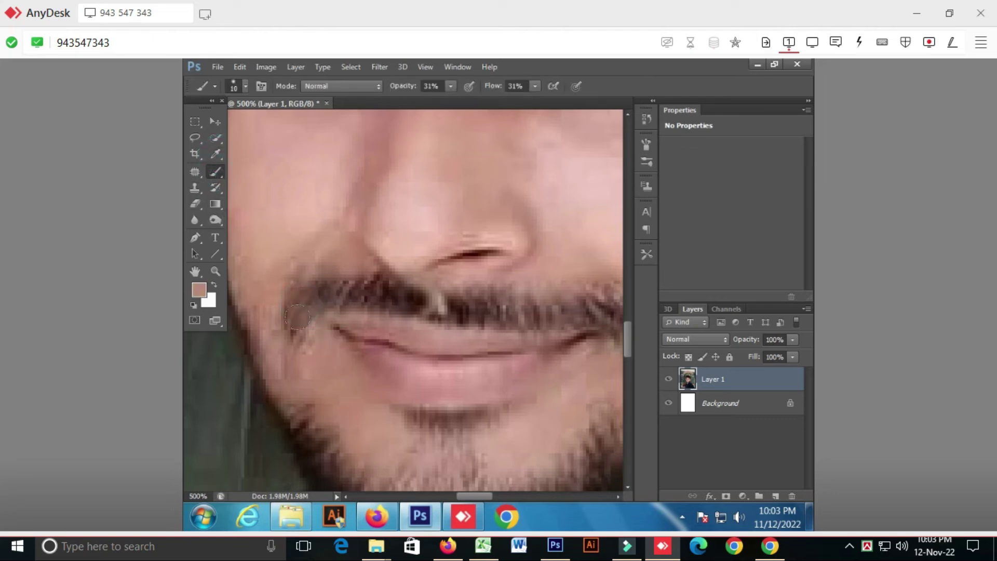
{"action": "left_click_drag", "start_coordinate": [450, 85], "coordinate": [447, 99]}
{"action": "left_click_drag", "start_coordinate": [535, 86], "coordinate": [528, 98]}
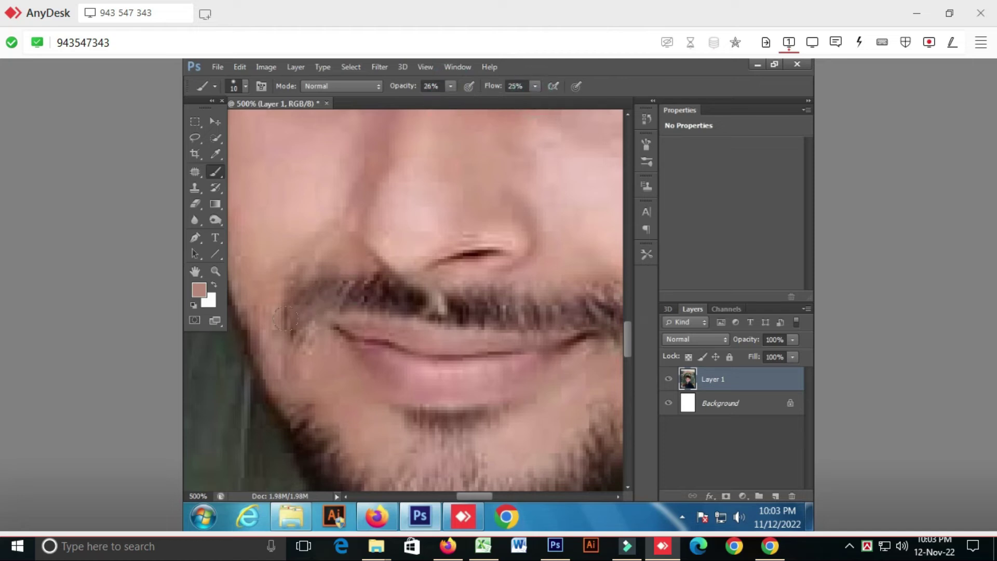
Paint the sampled skin tone over the whole moustache, reducing the brush to 7 px for the middle and outer areas.
{"action": "mouse_move", "coordinate": [360, 281]}
{"action": "left_mouse_down"}
{"action": "mouse_move", "coordinate": [369, 299]}
{"action": "mouse_move", "coordinate": [400, 298]}
{"action": "mouse_move", "coordinate": [363, 282]}
{"action": "left_mouse_up"}
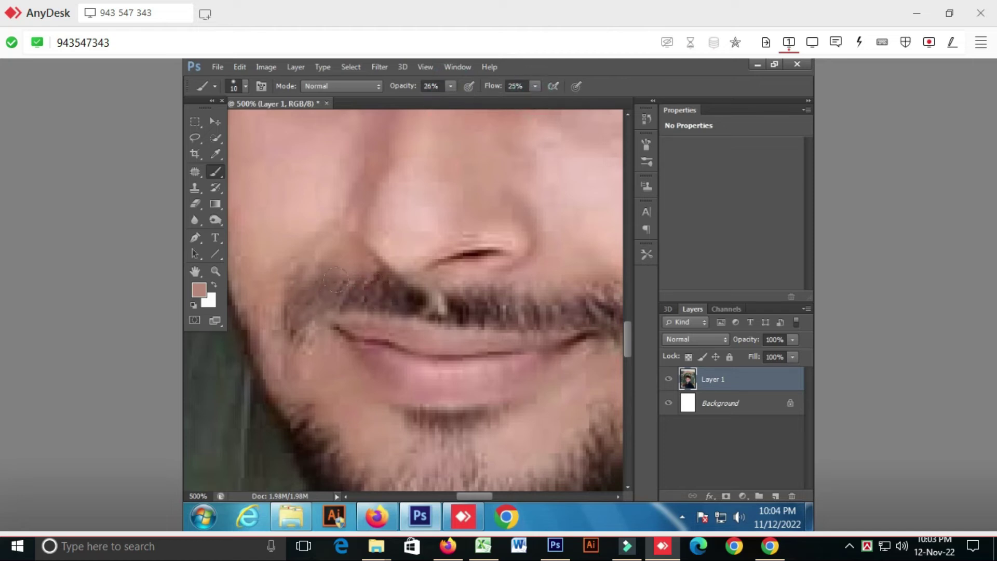
{"action": "left_click_drag", "start_coordinate": [338, 276], "coordinate": [398, 295]}
{"action": "mouse_move", "coordinate": [528, 251]}
{"action": "left_mouse_down"}
{"action": "mouse_move", "coordinate": [490, 283]}
{"action": "mouse_move", "coordinate": [510, 282]}
{"action": "left_mouse_up"}
{"action": "mouse_move", "coordinate": [462, 300]}
{"action": "left_mouse_down"}
{"action": "mouse_move", "coordinate": [487, 298]}
{"action": "mouse_move", "coordinate": [477, 310]}
{"action": "mouse_move", "coordinate": [546, 306]}
{"action": "mouse_move", "coordinate": [416, 273]}
{"action": "mouse_move", "coordinate": [486, 295]}
{"action": "mouse_move", "coordinate": [499, 312]}
{"action": "left_mouse_up"}
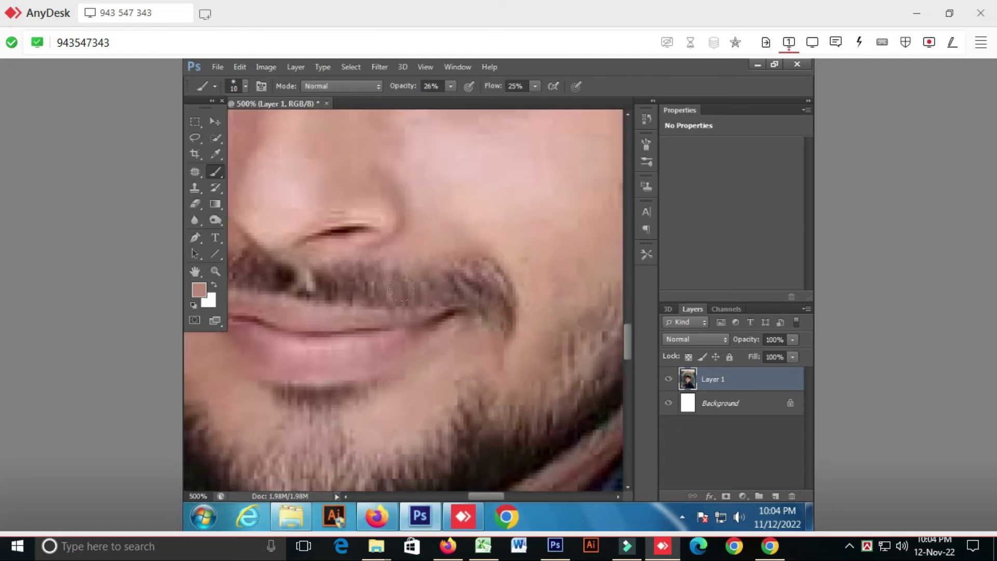
{"action": "mouse_move", "coordinate": [384, 283]}
{"action": "left_mouse_down"}
{"action": "mouse_move", "coordinate": [482, 294]}
{"action": "mouse_move", "coordinate": [422, 300]}
{"action": "mouse_move", "coordinate": [338, 276]}
{"action": "left_mouse_up"}
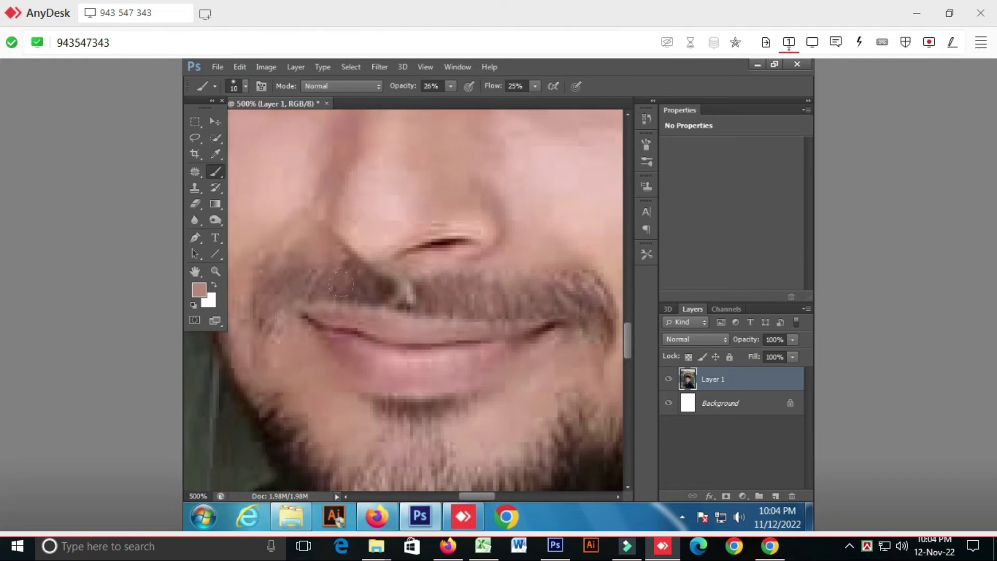
{"action": "left_click_drag", "start_coordinate": [395, 295], "coordinate": [425, 292]}
{"action": "key", "text": "["}
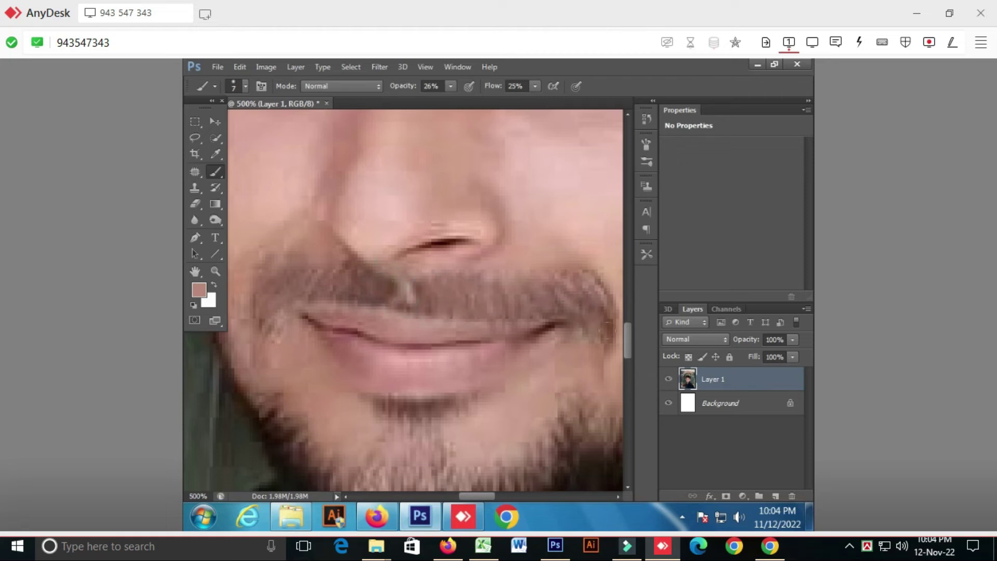
{"action": "left_click_drag", "start_coordinate": [486, 306], "coordinate": [603, 317]}
{"action": "left_click_drag", "start_coordinate": [524, 314], "coordinate": [462, 299]}
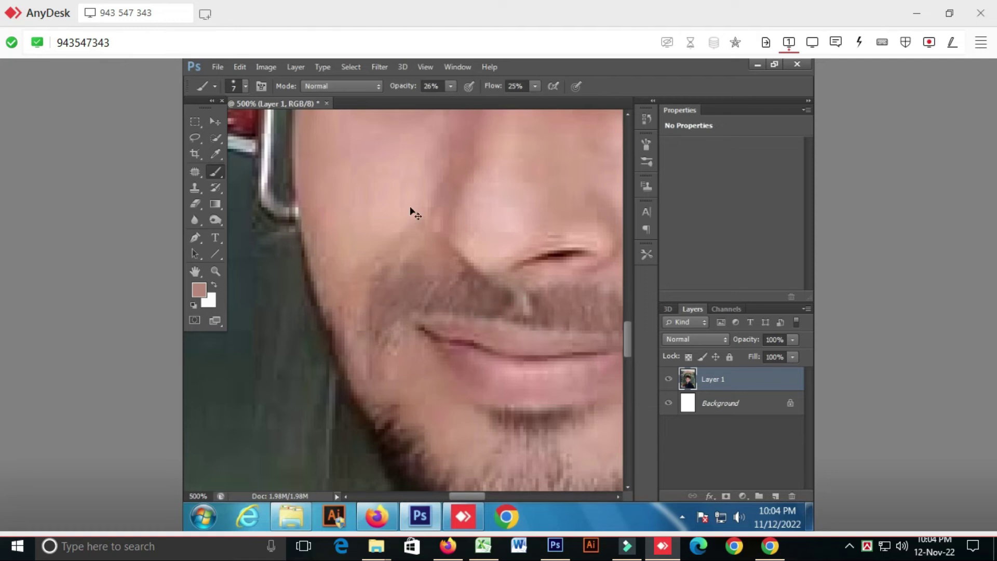
Examine the retouched moustache in the context of the full portrait.
{"action": "key", "text": "ctrl+minus"}
{"action": "key", "text": "ctrl+minus"}
{"action": "key", "text": "ctrl+minus"}
{"action": "key", "text": "ctrl+minus"}
{"action": "key", "text": "ctrl+minus"}
{"action": "key", "text": "ctrl+minus"}
{"action": "key", "text": "ctrl+minus"}
{"action": "key", "text": "ctrl+plus"}
{"action": "key", "text": "ctrl+plus"}
{"action": "key", "text": "ctrl+plus"}
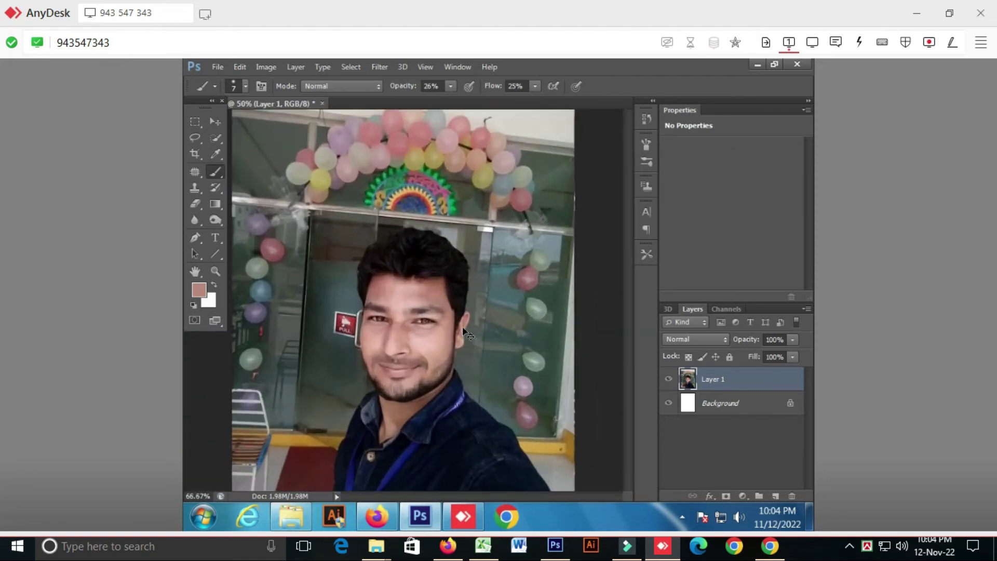
Sample a lighter skin tone from the cheek above the moustache for the Brush tool.
{"action": "key", "text": "ctrl+plus"}
{"action": "key", "text": "ctrl+plus"}
{"action": "key", "text": "ctrl+plus"}
{"action": "key", "text": "ctrl+plus"}
{"action": "left_click_drag", "start_coordinate": [439, 334], "coordinate": [390, 280]}
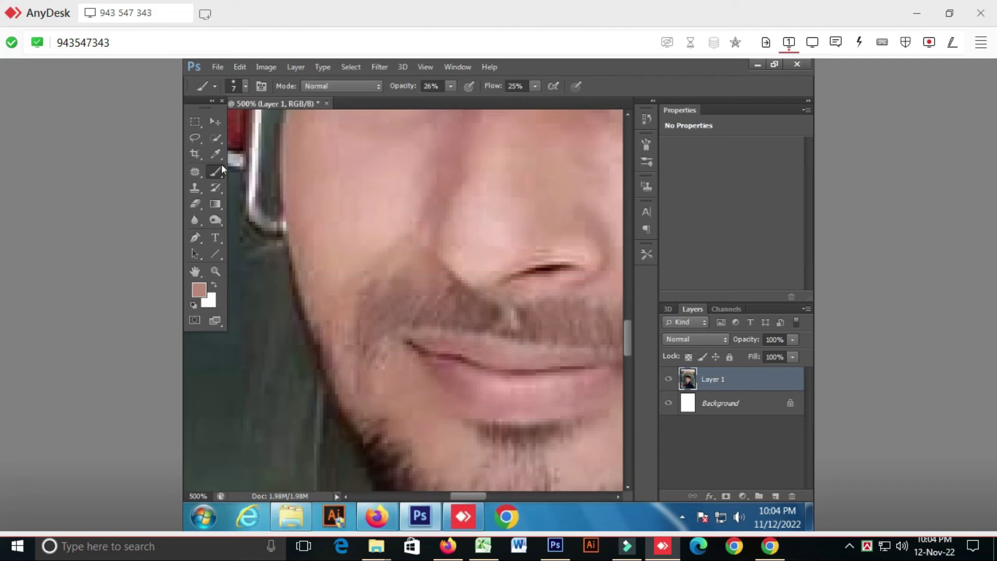
{"action": "left_click", "coordinate": [215, 153]}
{"action": "left_click", "coordinate": [357, 243]}
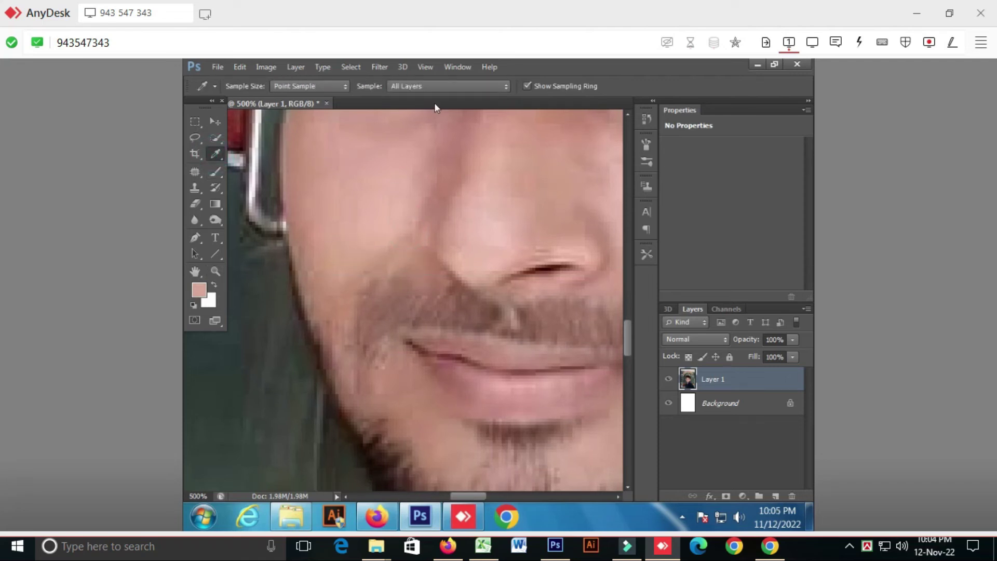
{"action": "left_click", "coordinate": [213, 172]}
Set the Brush to 9 px, 31% opacity and 29% flow.
{"action": "left_click", "coordinate": [450, 85]}
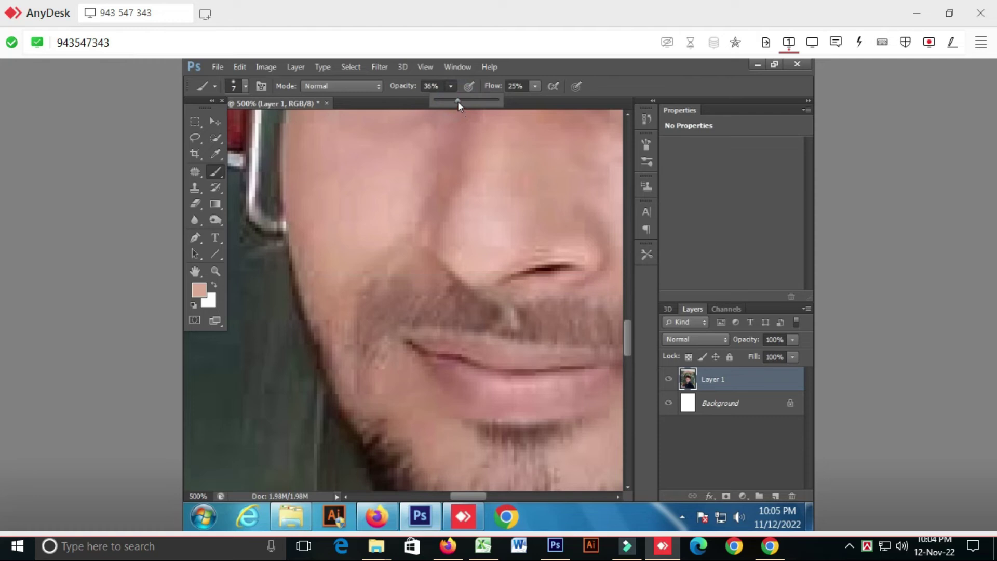
{"action": "left_click", "coordinate": [458, 98]}
{"action": "left_click", "coordinate": [535, 85]}
{"action": "left_click_drag", "start_coordinate": [539, 99], "coordinate": [547, 100]}
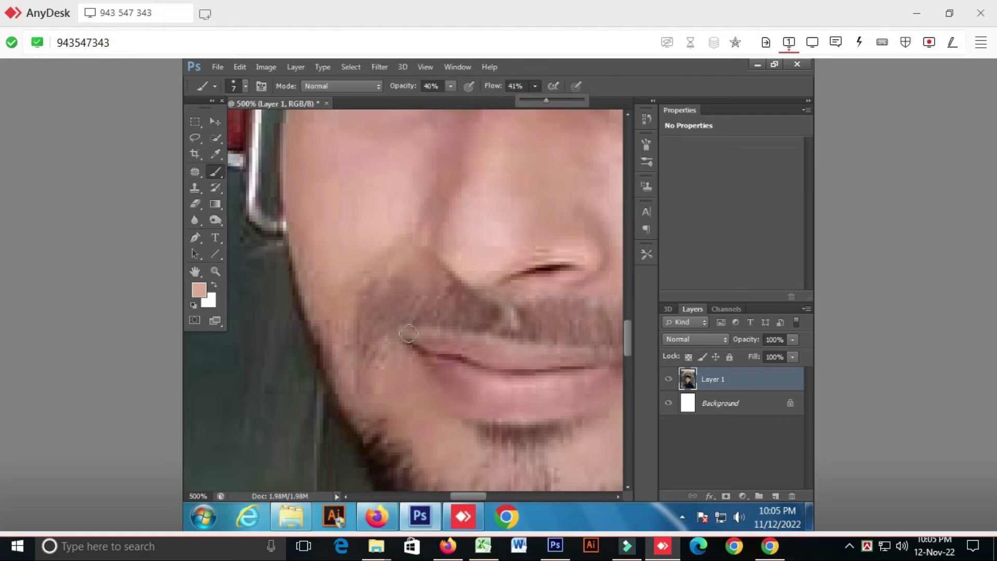
{"action": "key", "text": "bracketright"}
{"action": "key", "text": "bracketright"}
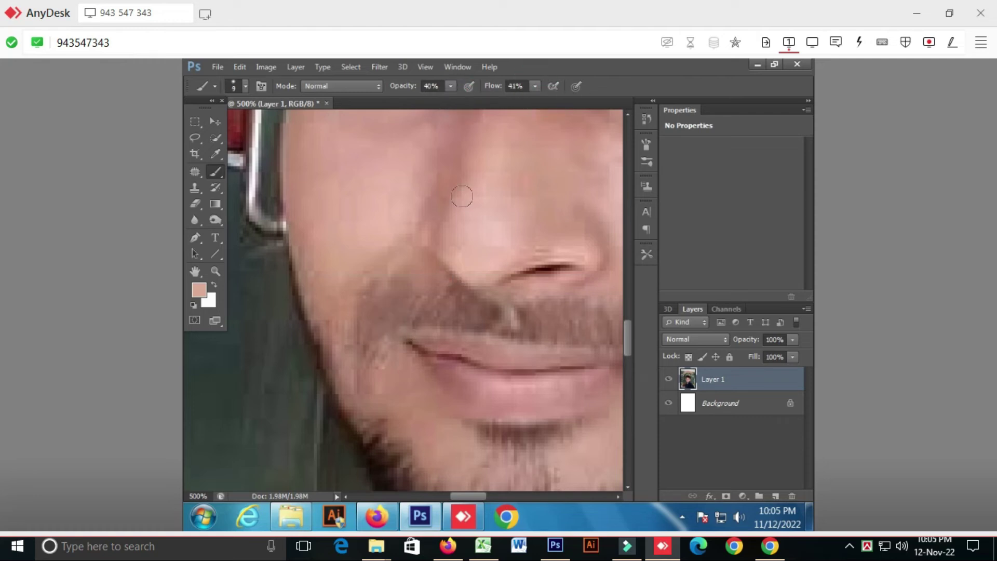
{"action": "left_click", "coordinate": [535, 86]}
{"action": "left_click_drag", "start_coordinate": [535, 99], "coordinate": [528, 98]}
{"action": "left_click", "coordinate": [451, 86]}
{"action": "left_click_drag", "start_coordinate": [451, 99], "coordinate": [445, 99]}
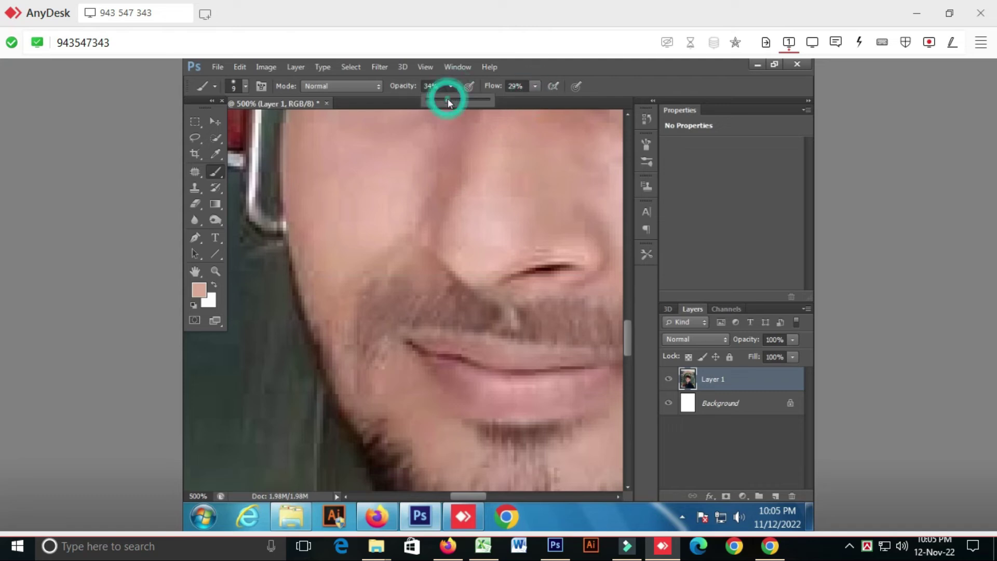
Paint the lighter skin tone over the moustache from end to end, including the strip just above the upper lip.
{"action": "mouse_move", "coordinate": [373, 309]}
{"action": "left_mouse_down"}
{"action": "mouse_move", "coordinate": [396, 290]}
{"action": "mouse_move", "coordinate": [429, 305]}
{"action": "mouse_move", "coordinate": [393, 320]}
{"action": "mouse_move", "coordinate": [374, 291]}
{"action": "mouse_move", "coordinate": [377, 350]}
{"action": "mouse_move", "coordinate": [383, 323]}
{"action": "mouse_move", "coordinate": [463, 324]}
{"action": "mouse_move", "coordinate": [412, 325]}
{"action": "mouse_move", "coordinate": [445, 298]}
{"action": "mouse_move", "coordinate": [477, 325]}
{"action": "left_mouse_up"}
{"action": "mouse_move", "coordinate": [533, 285]}
{"action": "left_mouse_down"}
{"action": "mouse_move", "coordinate": [452, 290]}
{"action": "mouse_move", "coordinate": [390, 258]}
{"action": "mouse_move", "coordinate": [426, 278]}
{"action": "mouse_move", "coordinate": [419, 299]}
{"action": "mouse_move", "coordinate": [440, 308]}
{"action": "mouse_move", "coordinate": [521, 285]}
{"action": "mouse_move", "coordinate": [569, 331]}
{"action": "left_mouse_up"}
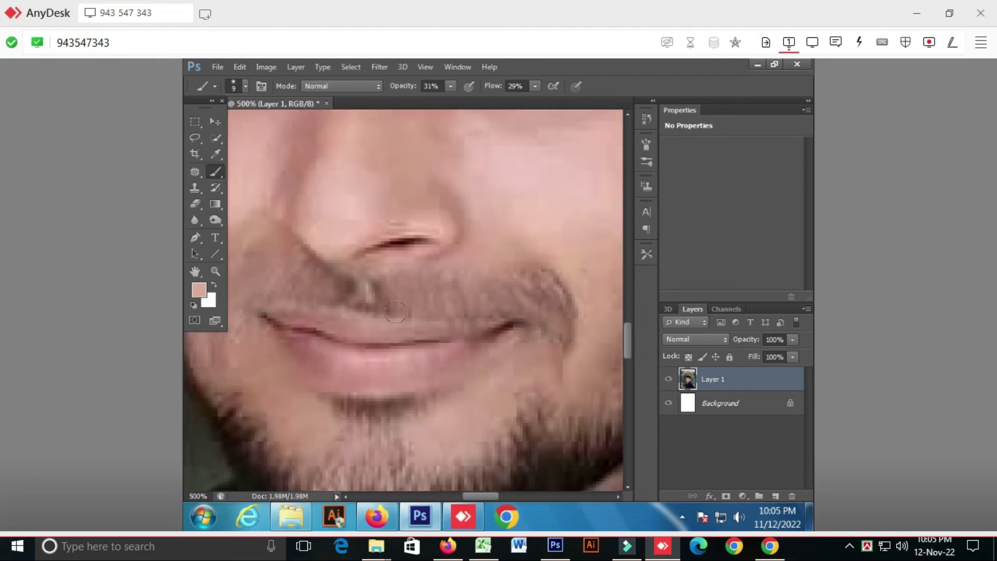
{"action": "scroll", "coordinate": [395, 311], "scroll_direction": "left", "scroll_amount": 3}
{"action": "left_click", "coordinate": [431, 311]}
{"action": "key", "text": "ctrl+plus"}
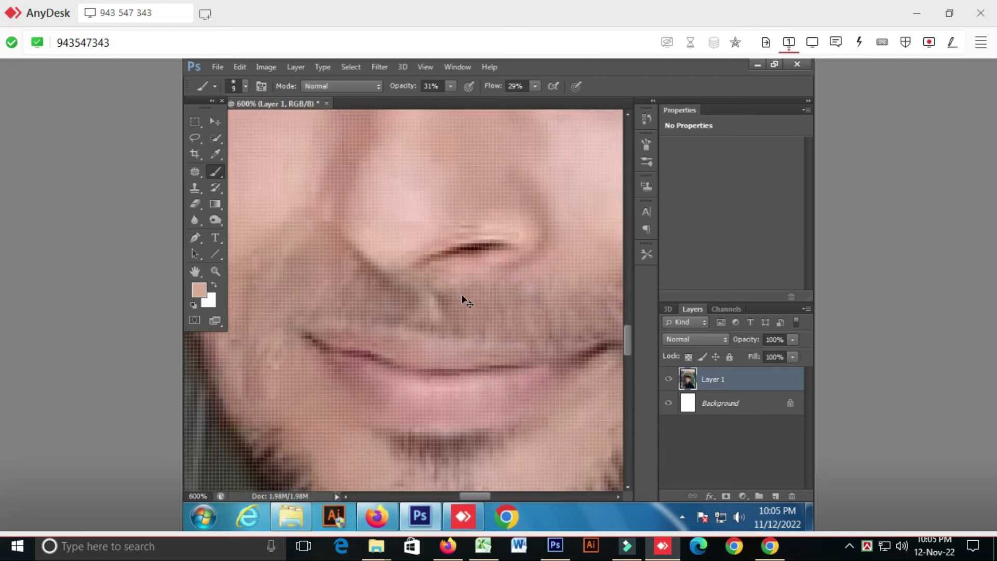
{"action": "key", "text": "ctrl+minus"}
{"action": "left_click", "coordinate": [434, 305]}
{"action": "left_click", "coordinate": [467, 325]}
{"action": "left_click", "coordinate": [281, 349]}
{"action": "left_click", "coordinate": [306, 292]}
{"action": "left_click", "coordinate": [333, 310]}
{"action": "left_click", "coordinate": [316, 317]}
{"action": "left_click", "coordinate": [375, 316]}
{"action": "left_click", "coordinate": [403, 319]}
{"action": "left_click", "coordinate": [423, 322]}
{"action": "left_click", "coordinate": [491, 328]}
{"action": "left_click", "coordinate": [570, 311]}
{"action": "scroll", "coordinate": [612, 351], "scroll_direction": "down", "scroll_amount": 10}
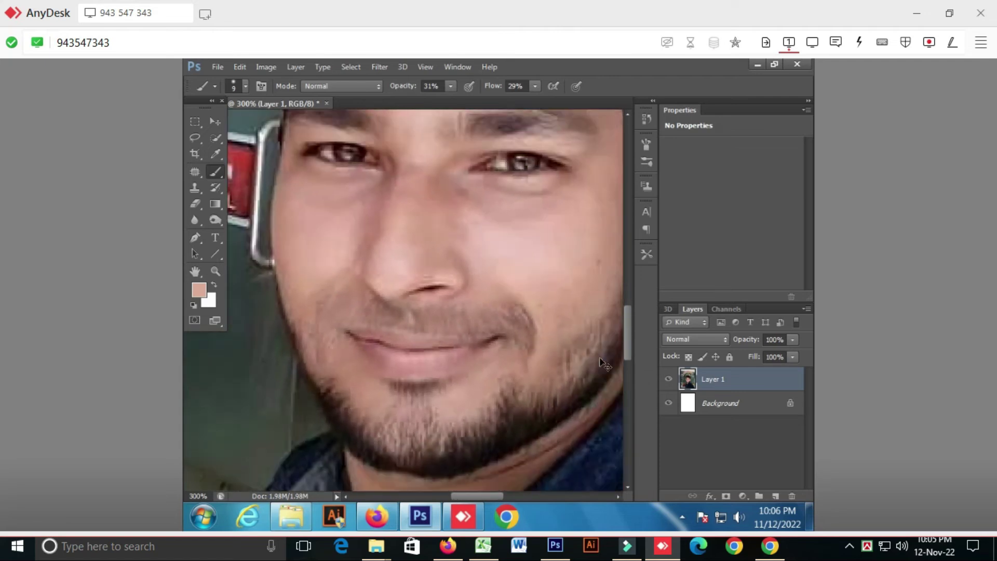
Switch to the Clone Stamp and set it to 65% opacity and 66% flow.
{"action": "key", "text": "ctrl+plus"}
{"action": "key", "text": "ctrl+plus"}
{"action": "key", "text": "ctrl+plus"}
{"action": "key", "text": "ctrl+plus"}
{"action": "key", "text": "ctrl+plus"}
{"action": "key", "text": "ctrl+plus"}
{"action": "left_click_drag", "start_coordinate": [374, 378], "coordinate": [448, 143]}
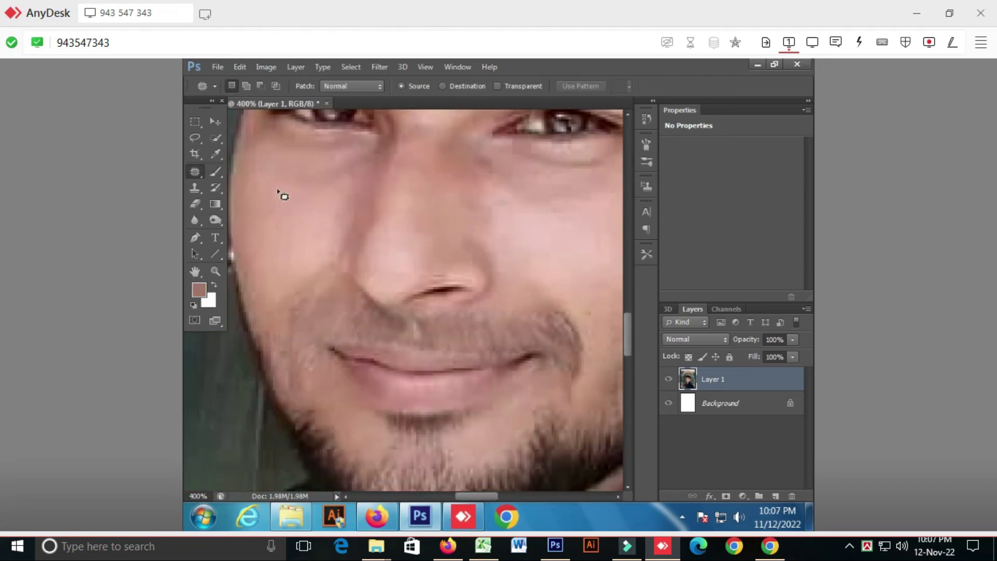
{"action": "left_click", "coordinate": [216, 122]}
{"action": "left_click_drag", "start_coordinate": [274, 251], "coordinate": [291, 207]}
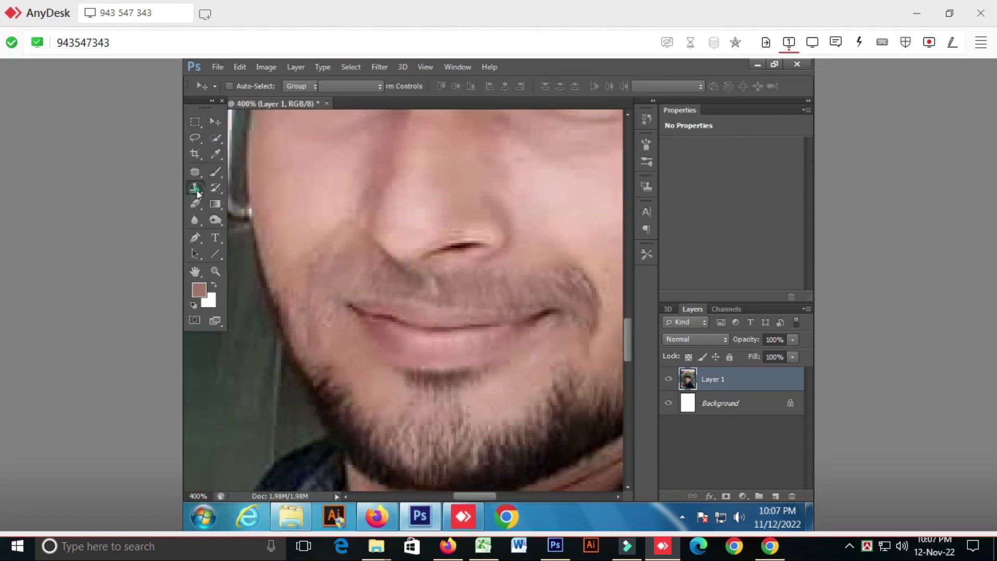
{"action": "left_click", "coordinate": [194, 187]}
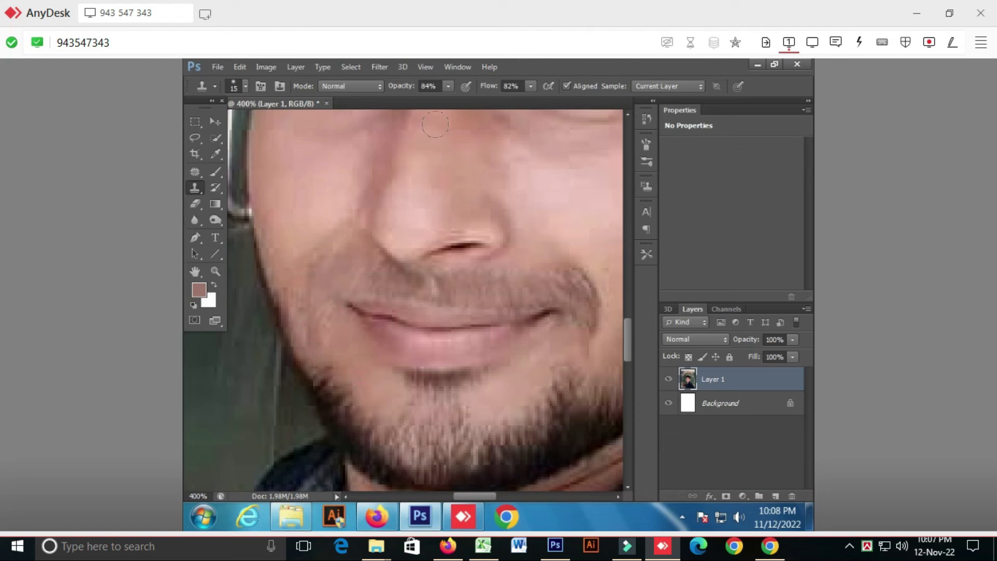
{"action": "left_click", "coordinate": [447, 86]}
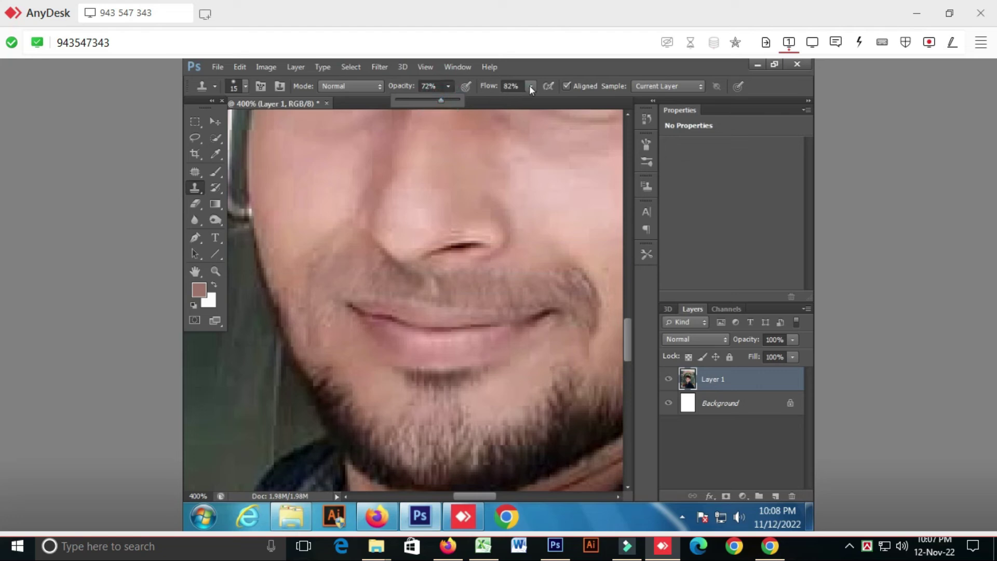
{"action": "left_click", "coordinate": [531, 86]}
{"action": "left_click_drag", "start_coordinate": [530, 98], "coordinate": [520, 98]}
{"action": "left_click", "coordinate": [449, 86]}
Clone clean skin from beside the mouth corner over the moustache's left end, using a 15 px soft round brush.
{"action": "left_click", "coordinate": [343, 337]}
{"action": "left_click", "coordinate": [332, 338]}
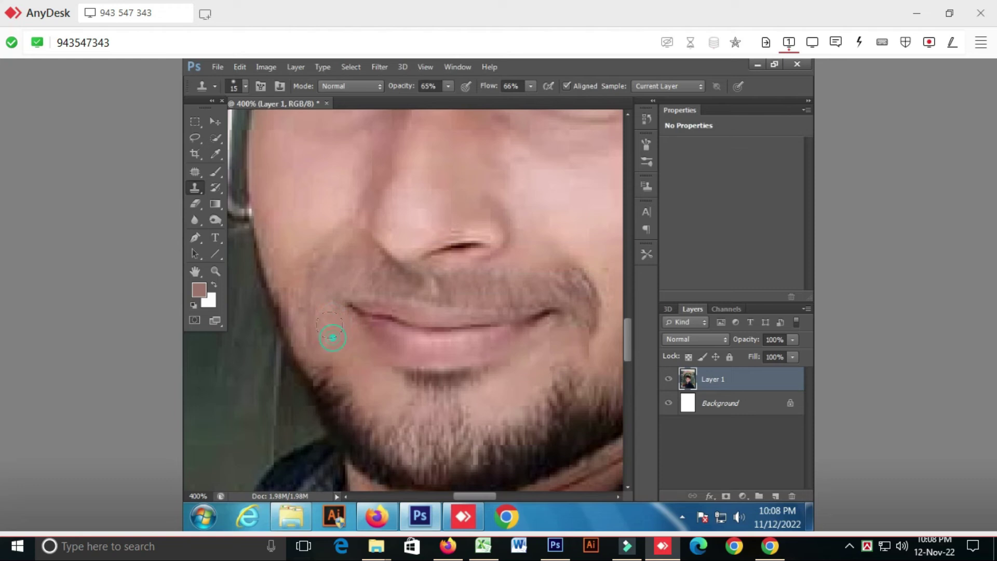
{"action": "left_click", "coordinate": [332, 318]}
{"action": "left_click", "coordinate": [244, 85]}
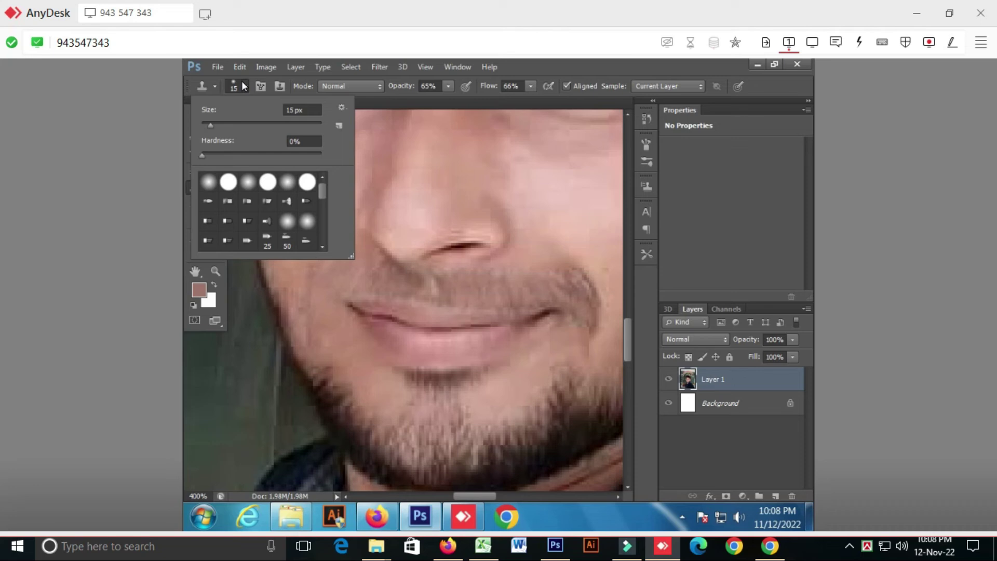
{"action": "left_click", "coordinate": [208, 182]}
{"action": "double_click", "coordinate": [207, 188]}
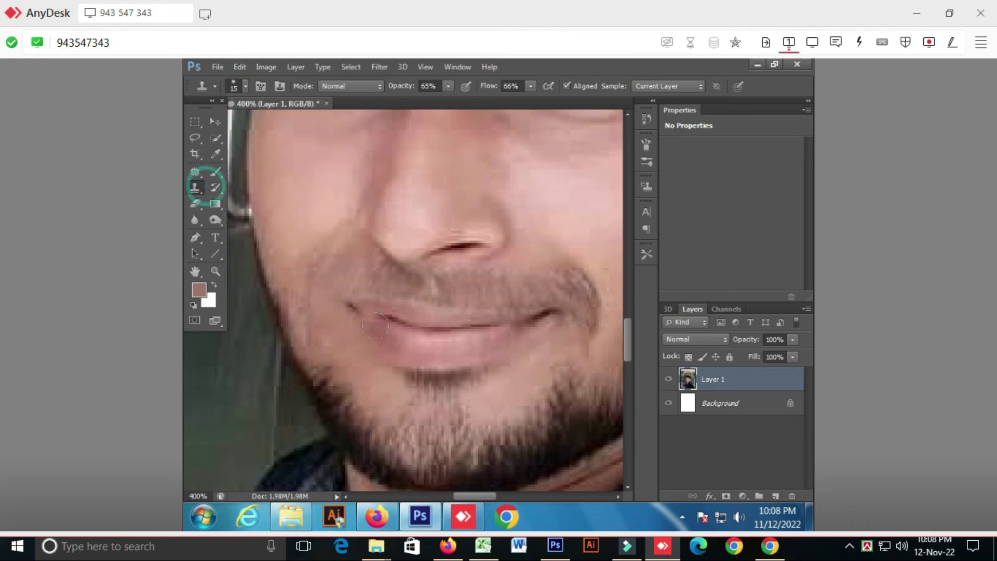
{"action": "left_click", "coordinate": [342, 338], "text": "alt"}
{"action": "left_click", "coordinate": [313, 304]}
{"action": "left_click", "coordinate": [326, 328]}
{"action": "left_click", "coordinate": [319, 291]}
{"action": "left_click", "coordinate": [323, 307], "text": "alt"}
{"action": "left_click", "coordinate": [323, 297]}
{"action": "left_click", "coordinate": [328, 311], "text": "alt"}
{"action": "left_click", "coordinate": [325, 293]}
{"action": "left_click", "coordinate": [319, 273]}
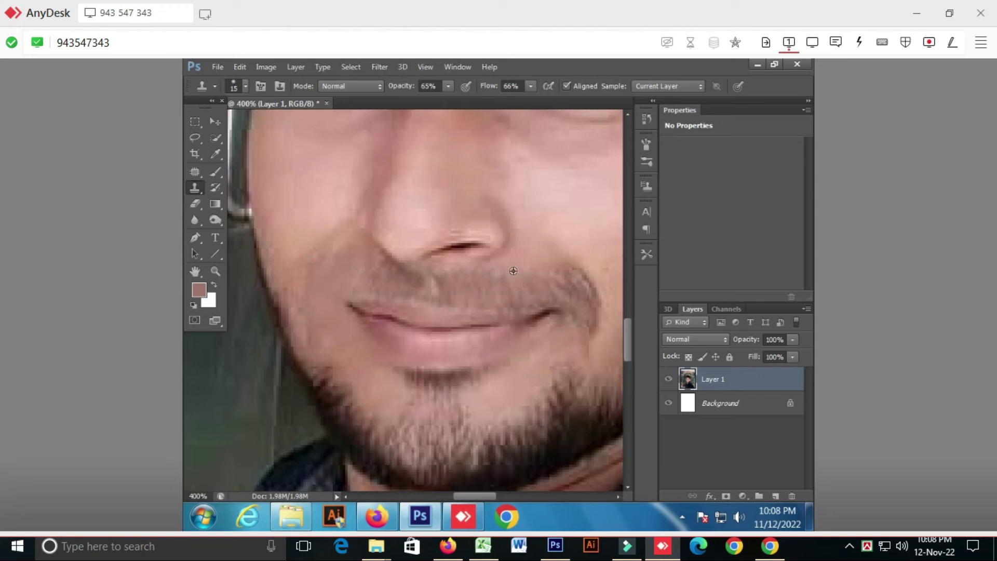
Reduce the Clone Stamp to 9 px and clone skin over the moustache between the nostril and the mouth corner on the image's right side.
{"action": "left_click", "coordinate": [529, 256]}
{"action": "left_click", "coordinate": [517, 276]}
{"action": "scroll", "coordinate": [528, 274], "scroll_direction": "up", "scroll_amount": 2}
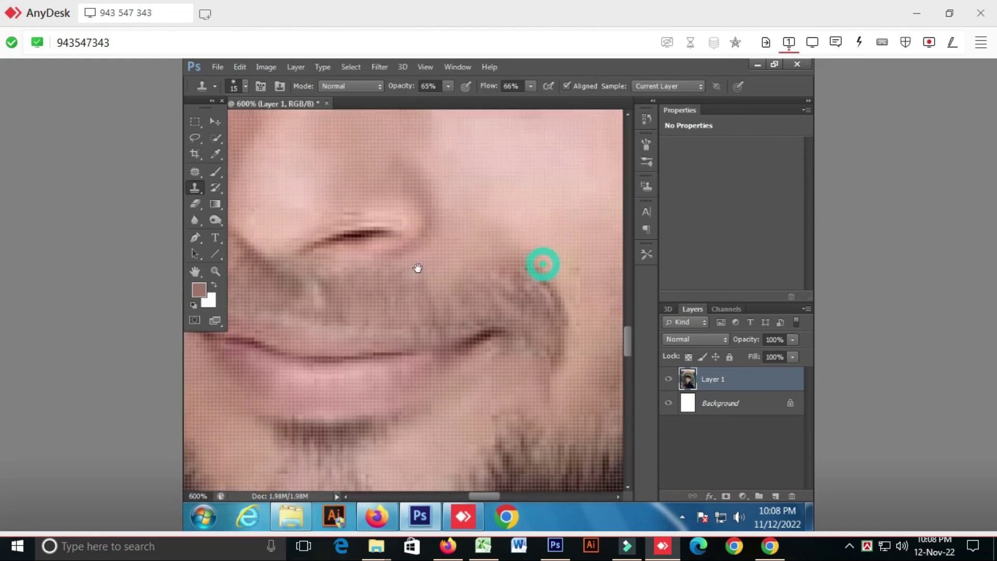
{"action": "key", "text": "bracketleft"}
{"action": "key", "text": "bracketleft"}
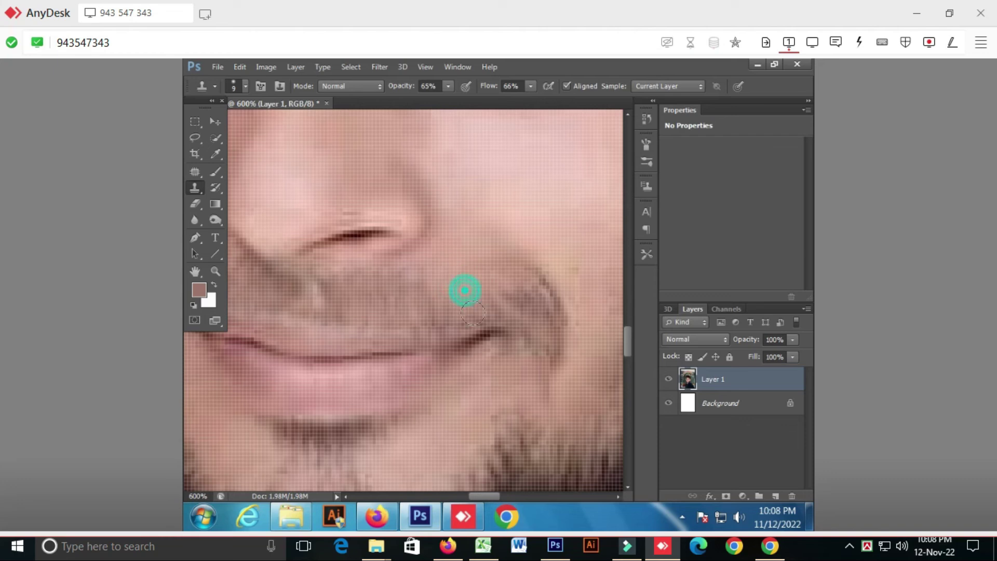
{"action": "left_click", "coordinate": [442, 311]}
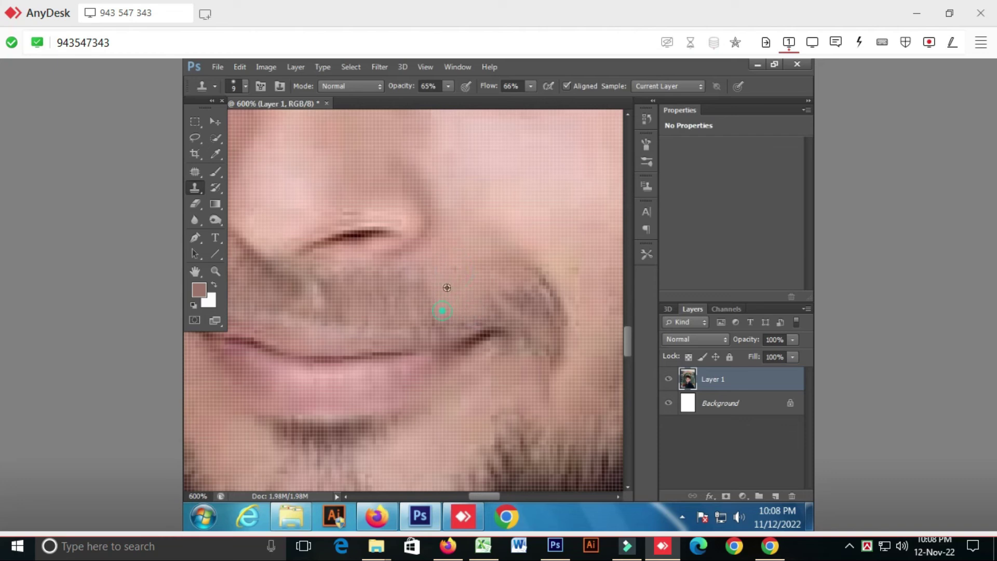
{"action": "left_click", "coordinate": [438, 268]}
{"action": "left_click", "coordinate": [433, 269]}
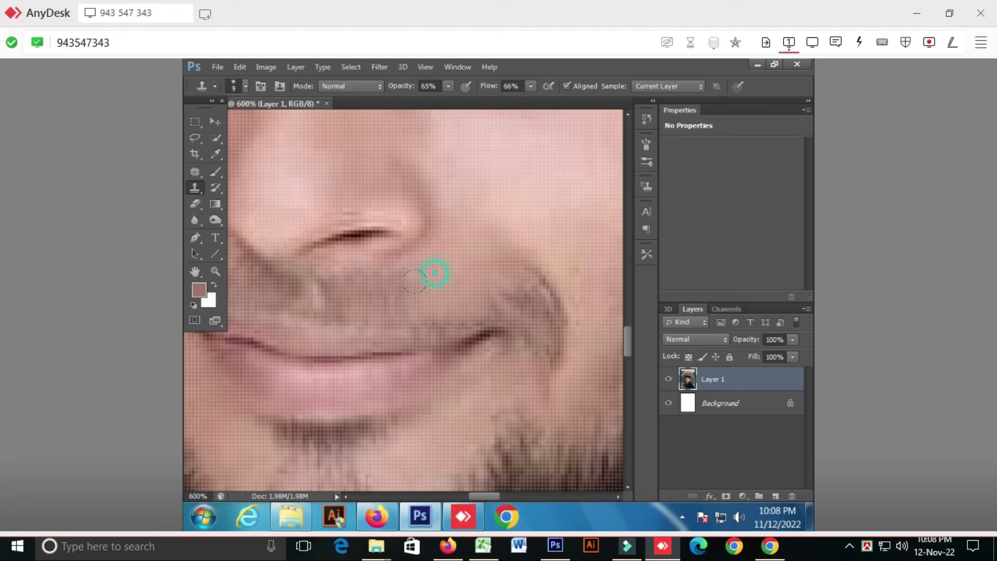
{"action": "left_click", "coordinate": [414, 279]}
{"action": "left_click", "coordinate": [492, 281]}
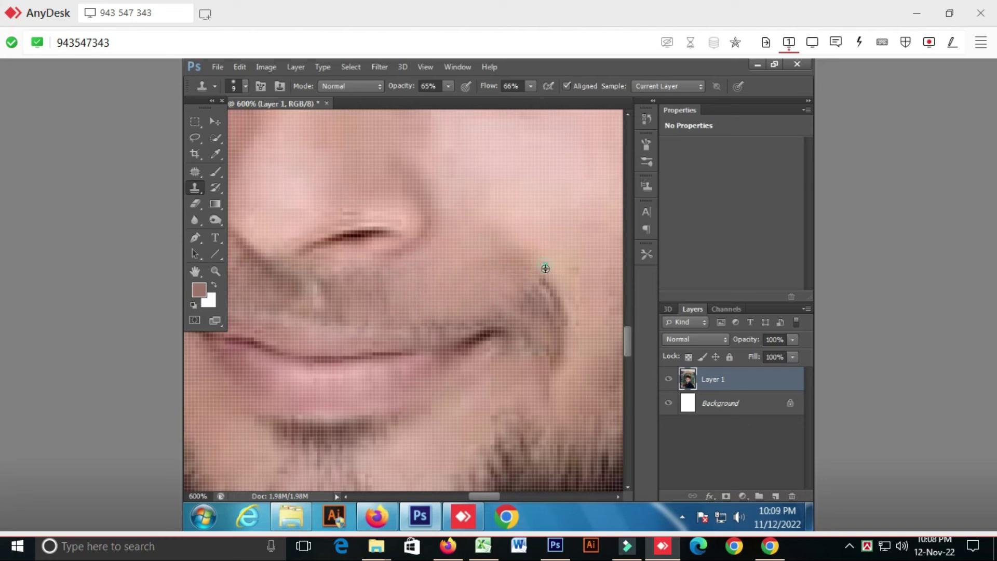
Clone cheek skin over the moustache's outer right edge, following its curve down past the mouth corner.
{"action": "left_click", "coordinate": [555, 269]}
{"action": "left_click", "coordinate": [561, 276]}
{"action": "left_click", "coordinate": [559, 283]}
{"action": "left_click", "coordinate": [559, 286]}
{"action": "left_click", "coordinate": [565, 307]}
{"action": "left_click", "coordinate": [559, 328]}
{"action": "left_click", "coordinate": [576, 304], "text": "alt"}
{"action": "left_click", "coordinate": [554, 356]}
{"action": "left_click", "coordinate": [579, 328], "text": "alt"}
{"action": "left_click_drag", "start_coordinate": [563, 355], "coordinate": [545, 358]}
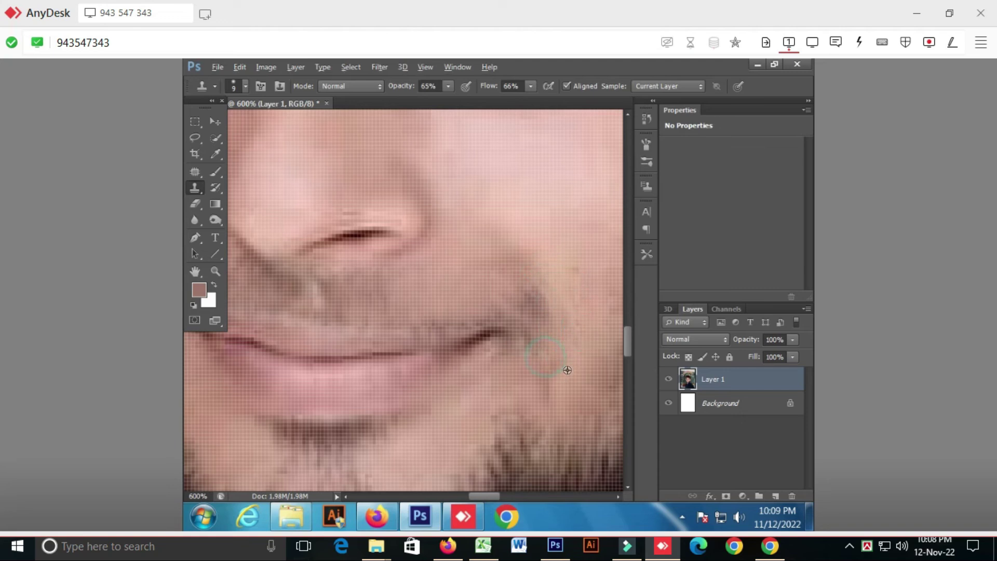
Clone nearby cheek skin over the remaining dark hairs just above and outside the right mouth corner.
{"action": "left_click", "coordinate": [554, 312]}
{"action": "left_click", "coordinate": [552, 279], "text": "alt"}
{"action": "left_click", "coordinate": [544, 297]}
{"action": "left_click", "coordinate": [550, 279], "text": "alt"}
{"action": "left_click", "coordinate": [540, 296]}
{"action": "left_click", "coordinate": [548, 280], "text": "alt"}
{"action": "left_click", "coordinate": [530, 292]}
{"action": "left_click", "coordinate": [546, 281], "text": "alt"}
{"action": "left_click", "coordinate": [530, 301]}
{"action": "left_click", "coordinate": [560, 285], "text": "alt"}
{"action": "left_click", "coordinate": [545, 307]}
{"action": "left_click", "coordinate": [538, 319]}
Blend the shadowed patch above the right mouth corner by cloning in skin from the adjoining cheek.
{"action": "left_click", "coordinate": [529, 277], "text": "alt"}
{"action": "left_click", "coordinate": [524, 300]}
{"action": "left_click", "coordinate": [530, 256], "text": "alt"}
{"action": "left_click", "coordinate": [527, 246]}
{"action": "left_click", "coordinate": [515, 255]}
{"action": "left_click", "coordinate": [552, 273], "text": "alt"}
{"action": "left_click", "coordinate": [522, 303]}
{"action": "left_click", "coordinate": [503, 312]}
Clone skin over the stubble strip along the right half of the upper lip, up to the mouth corner.
{"action": "left_click", "coordinate": [476, 319], "text": "alt"}
{"action": "left_click", "coordinate": [443, 320], "text": "alt"}
{"action": "left_click", "coordinate": [445, 308]}
{"action": "left_click", "coordinate": [459, 305]}
{"action": "left_click", "coordinate": [479, 315]}
{"action": "left_click", "coordinate": [464, 299], "text": "alt"}
{"action": "left_click", "coordinate": [471, 320]}
{"action": "left_click", "coordinate": [480, 306], "text": "alt"}
{"action": "left_click", "coordinate": [509, 315]}
{"action": "left_click", "coordinate": [470, 283], "text": "alt"}
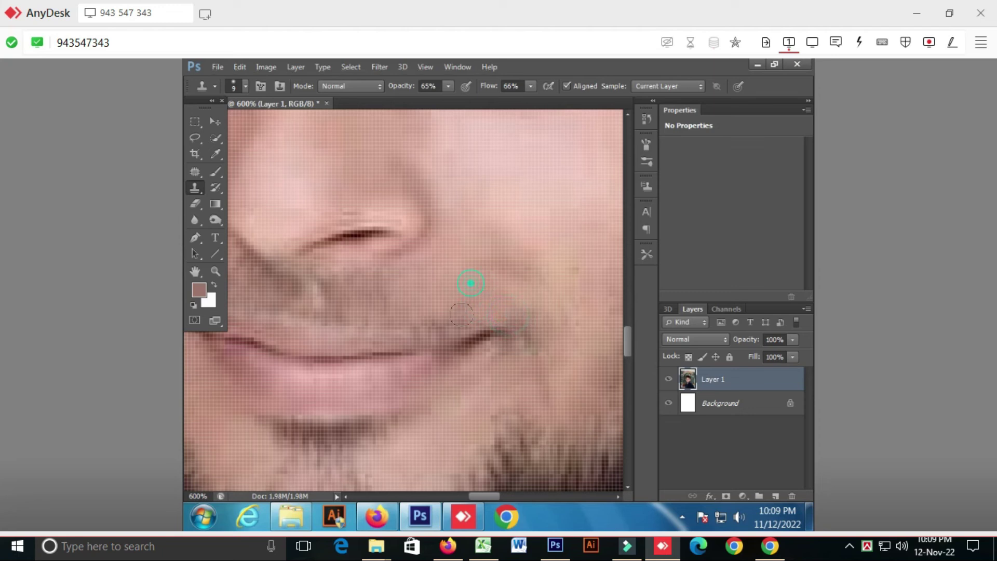
Examine the retouched moustache area on the whole portrait and close up.
{"action": "scroll", "coordinate": [519, 312], "scroll_direction": "down", "scroll_amount": 2}
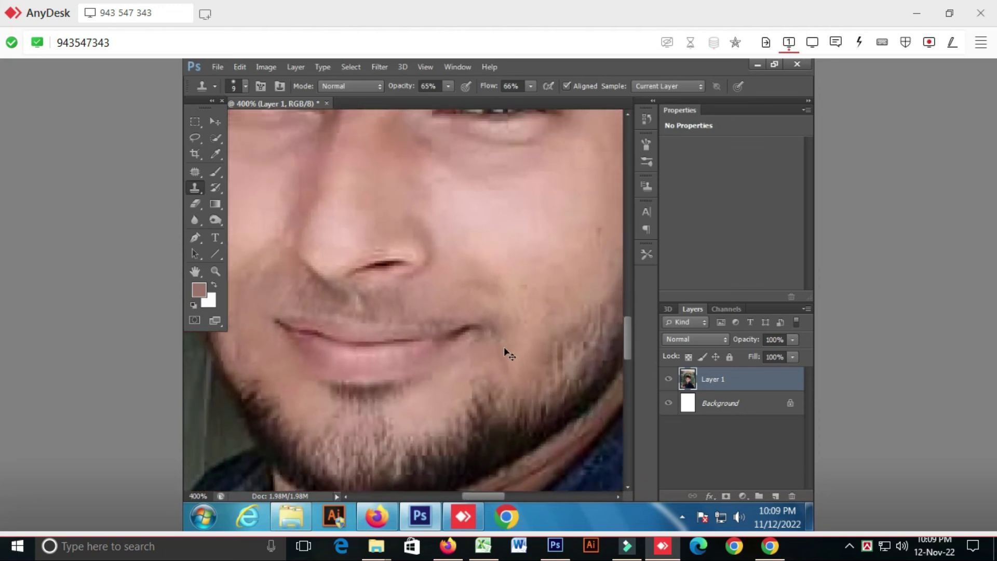
{"action": "scroll", "coordinate": [505, 351], "scroll_direction": "down", "scroll_amount": 2}
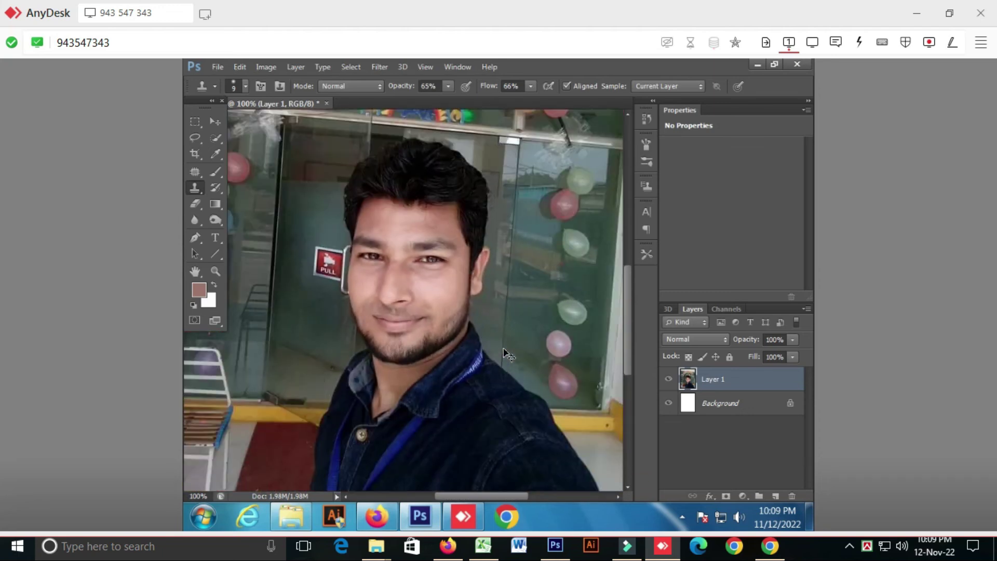
{"action": "key", "text": "ctrl+minus"}
{"action": "key", "text": "ctrl+plus"}
{"action": "key", "text": "ctrl+plus"}
{"action": "key", "text": "ctrl+plus"}
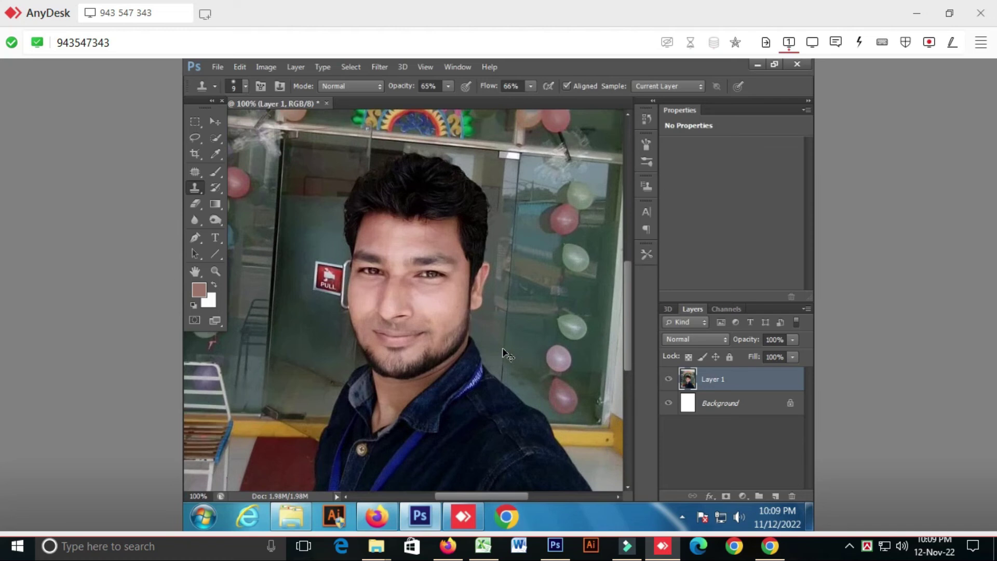
{"action": "left_click_drag", "start_coordinate": [462, 305], "coordinate": [426, 251]}
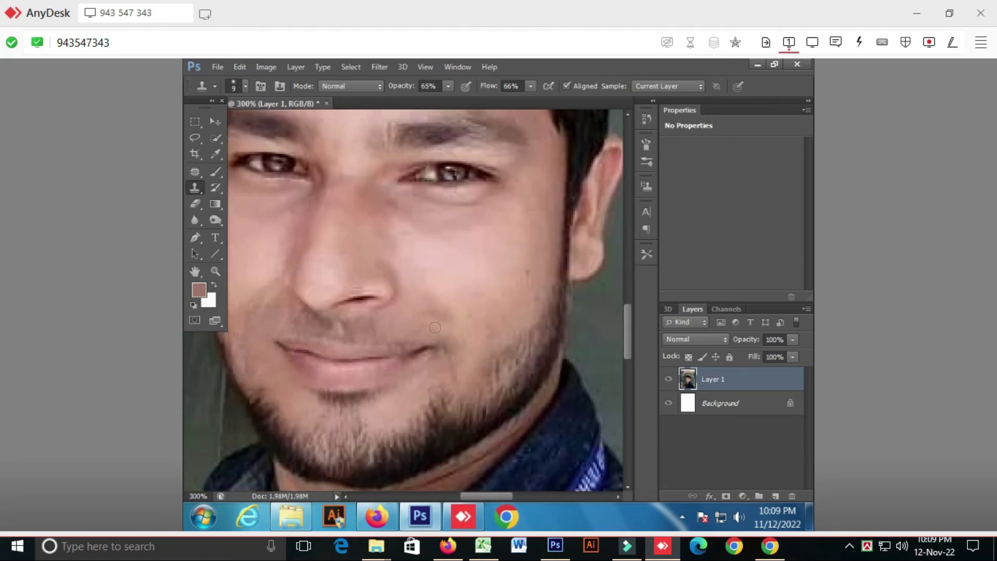
{"action": "mouse_move", "coordinate": [388, 311]}
{"action": "left_mouse_down"}
{"action": "mouse_move", "coordinate": [429, 296]}
{"action": "mouse_move", "coordinate": [454, 301]}
{"action": "left_mouse_up"}
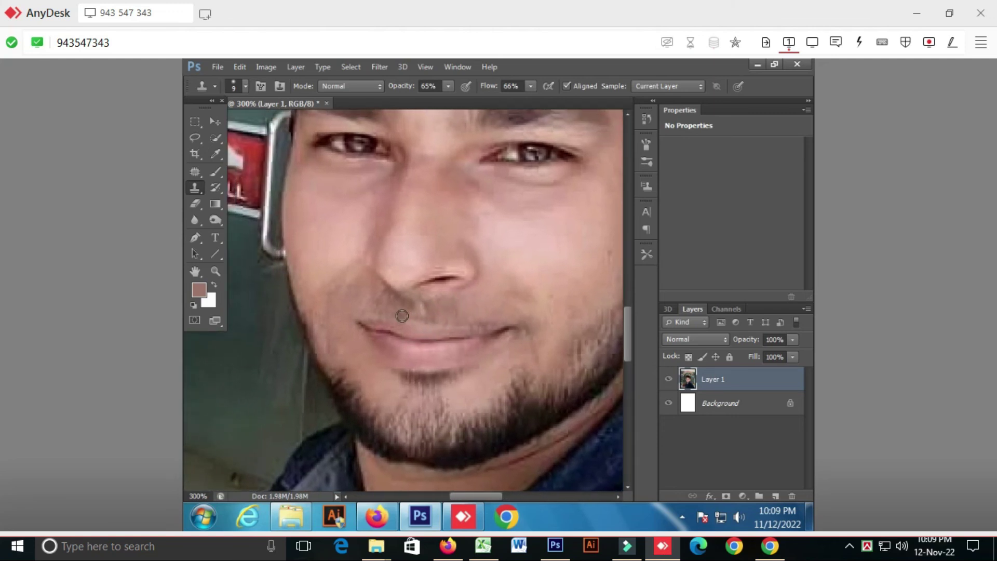
{"action": "scroll", "coordinate": [407, 323], "scroll_direction": "up", "scroll_amount": 1}
{"action": "mouse_move", "coordinate": [338, 304]}
{"action": "left_mouse_down"}
{"action": "mouse_move", "coordinate": [387, 313]}
{"action": "mouse_move", "coordinate": [372, 316]}
{"action": "left_mouse_up"}
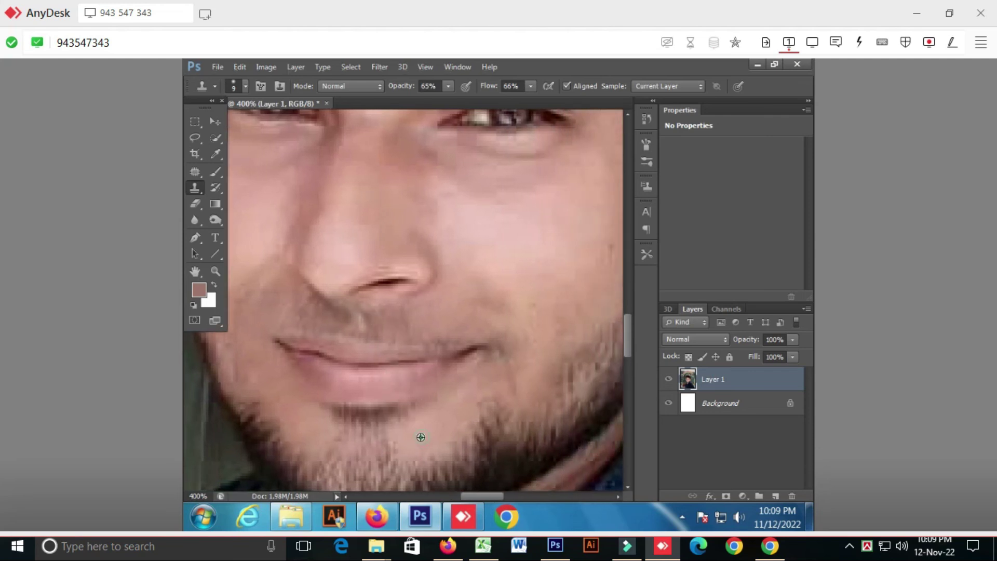
Enlarge the Clone Stamp to 15 px and clone chin skin over the left half of the moustache below the nose.
{"action": "key", "text": "alt"}
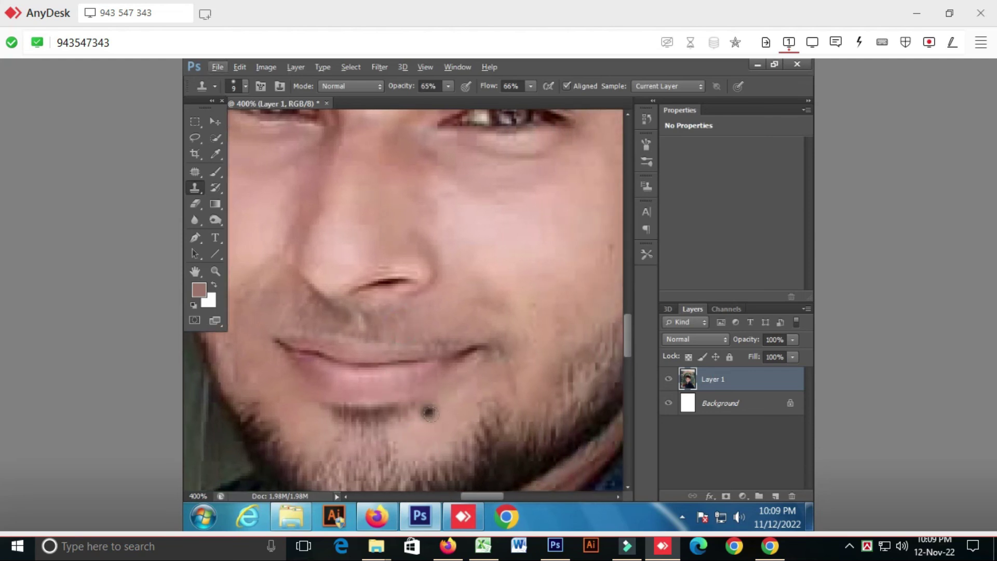
{"action": "key", "text": "bracketright"}
{"action": "key", "text": "bracketright"}
{"action": "left_click", "coordinate": [429, 427], "text": "alt"}
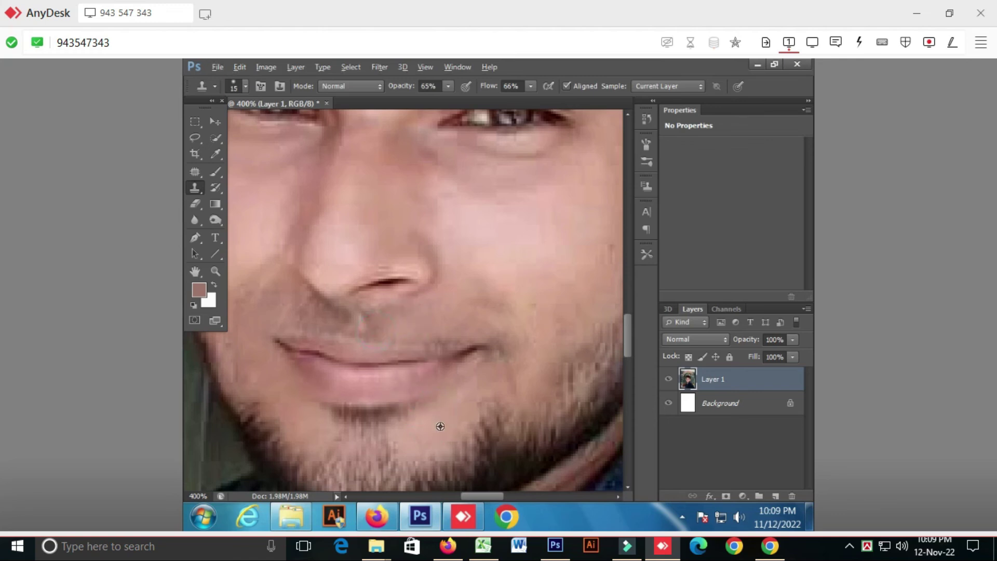
{"action": "left_click", "coordinate": [440, 431], "text": "alt"}
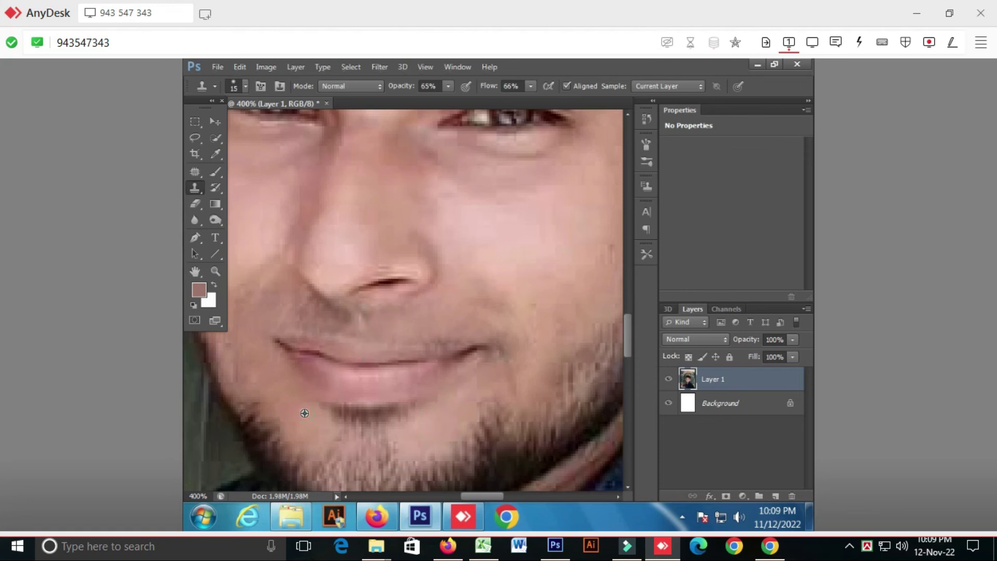
{"action": "left_click_drag", "start_coordinate": [316, 362], "coordinate": [338, 326]}
{"action": "left_click", "coordinate": [338, 323]}
{"action": "left_click", "coordinate": [309, 420], "text": "alt"}
{"action": "left_click", "coordinate": [310, 320]}
{"action": "left_click", "coordinate": [303, 315]}
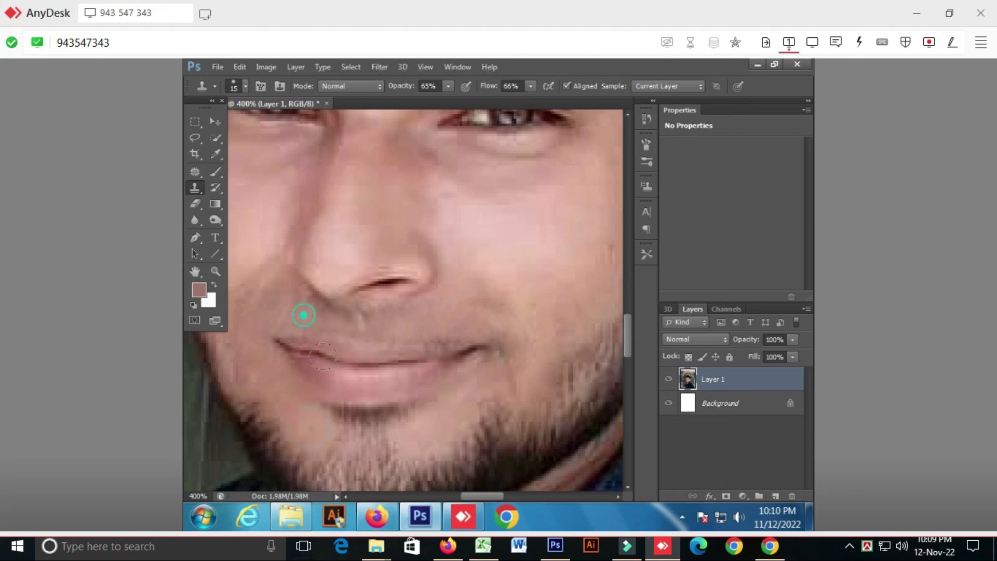
{"action": "left_click", "coordinate": [345, 334]}
Reduce the Clone Stamp to 9 px and clone cheek skin over the shadowed area beside the nose and left mouth corner.
{"action": "key", "text": "ctrl+minus"}
{"action": "key", "text": "ctrl+plus"}
{"action": "key", "text": "ctrl+plus"}
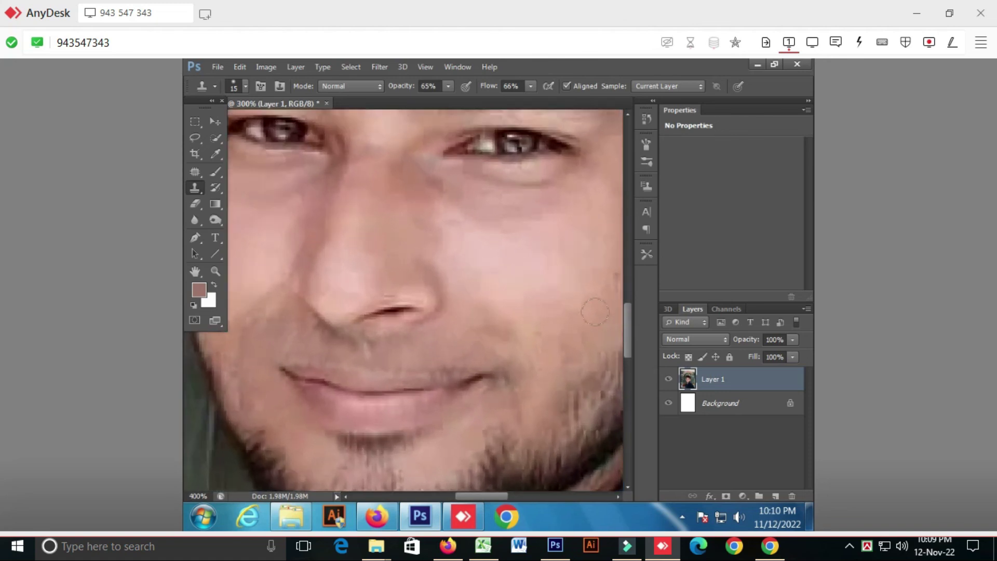
{"action": "left_click_drag", "start_coordinate": [435, 236], "coordinate": [456, 249]}
{"action": "mouse_move", "coordinate": [334, 317]}
{"action": "left_mouse_down"}
{"action": "mouse_move", "coordinate": [347, 289]}
{"action": "mouse_move", "coordinate": [429, 312]}
{"action": "mouse_move", "coordinate": [449, 330]}
{"action": "left_mouse_up"}
{"action": "left_click", "coordinate": [361, 300]}
{"action": "key", "text": "bracketleft"}
{"action": "key", "text": "bracketleft"}
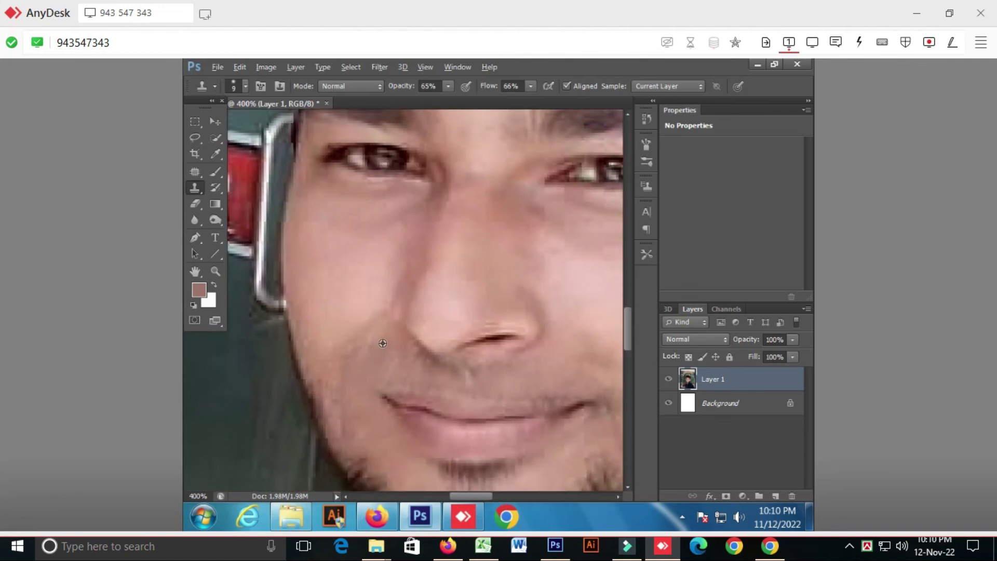
{"action": "left_click", "coordinate": [392, 335], "text": "alt"}
{"action": "left_click", "coordinate": [351, 440]}
{"action": "left_click", "coordinate": [330, 349]}
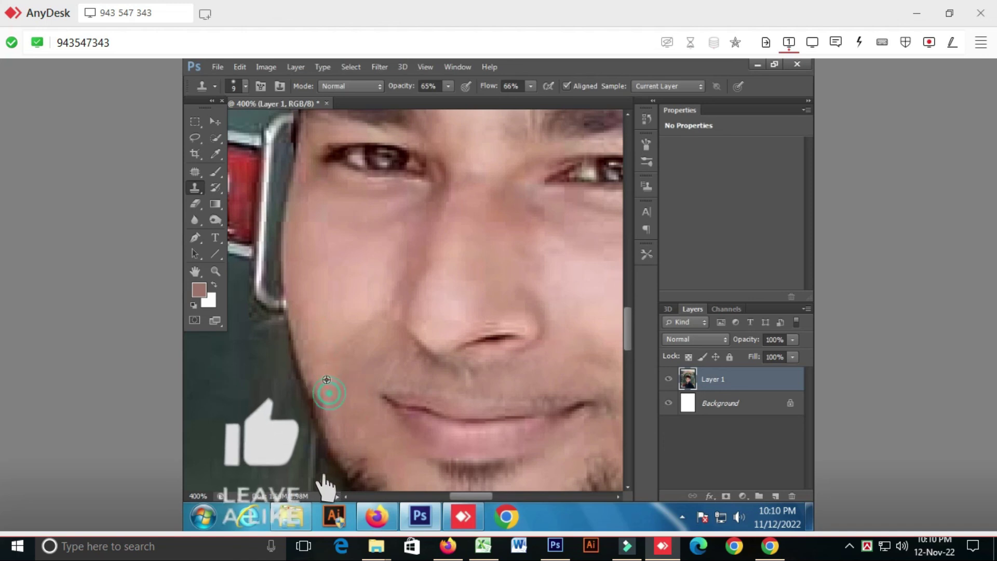
{"action": "left_click", "coordinate": [365, 319]}
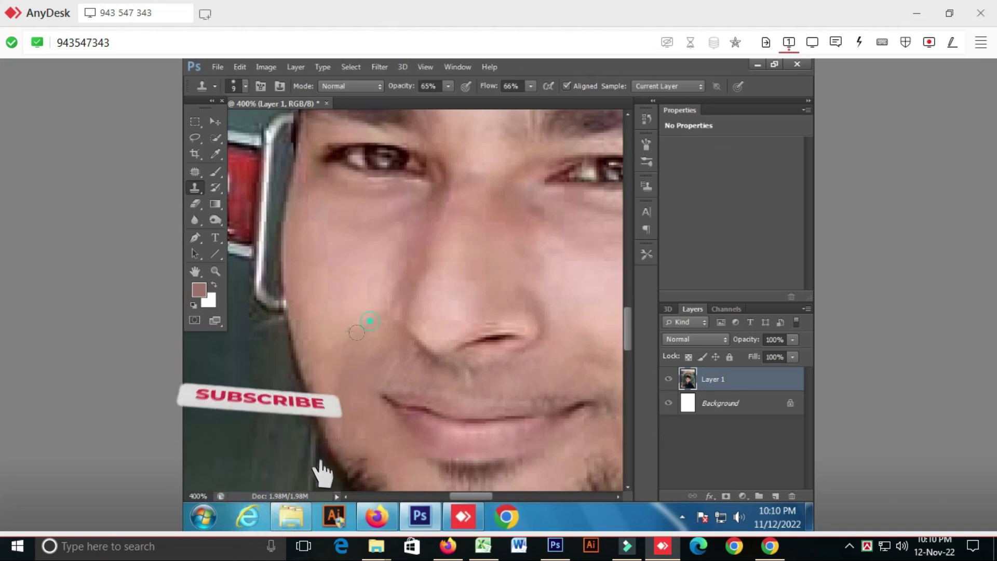
{"action": "left_click", "coordinate": [369, 308]}
{"action": "left_click", "coordinate": [371, 315]}
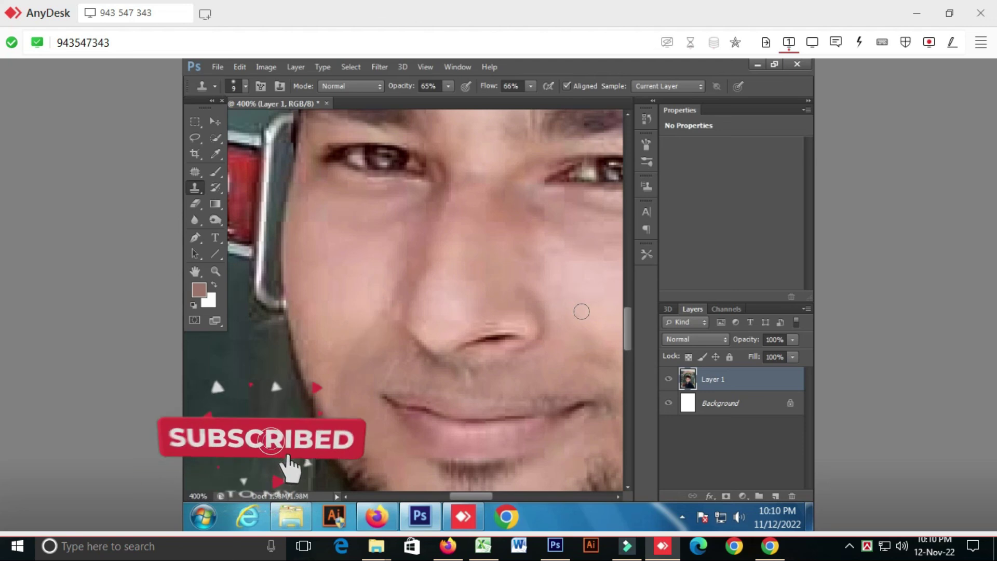
Brighten the portrait using Levels with a white input of 236 and lighter midtones, plus a Curves midtone adjustment.
{"action": "key", "text": "ctrl+1"}
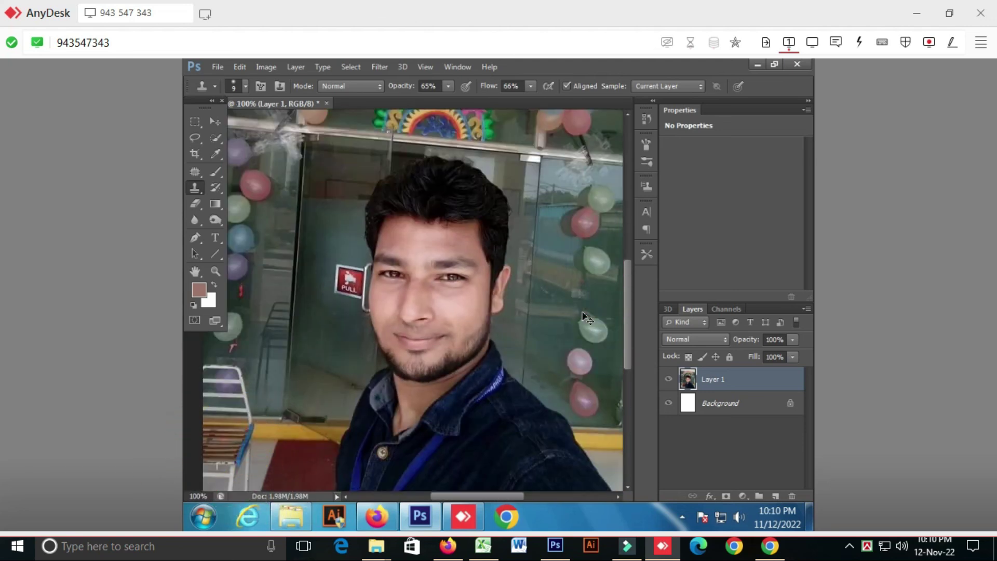
{"action": "key", "text": "ctrl+l"}
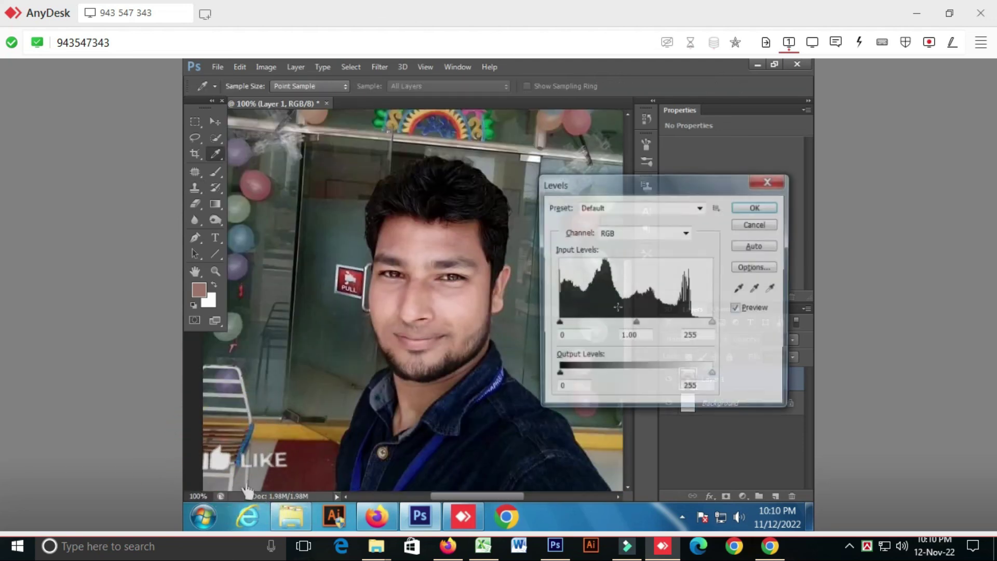
{"action": "left_click_drag", "start_coordinate": [713, 324], "coordinate": [701, 325]}
{"action": "left_click_drag", "start_coordinate": [630, 325], "coordinate": [625, 327]}
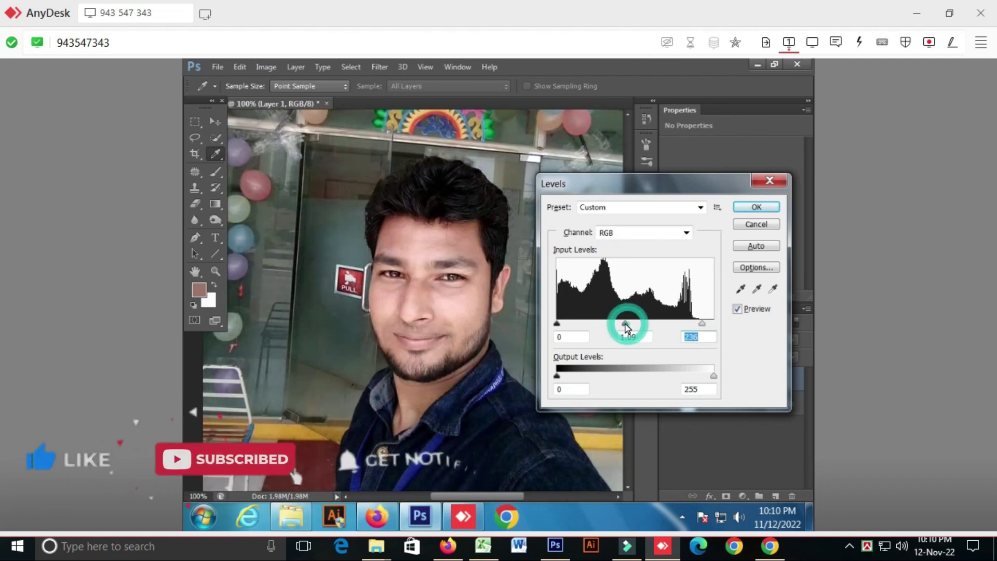
{"action": "left_click", "coordinate": [757, 208]}
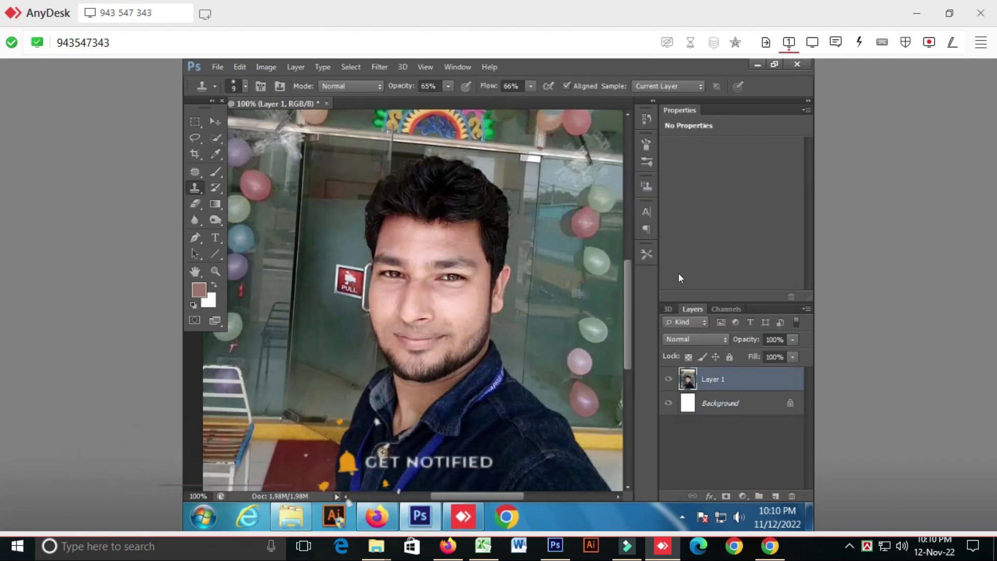
{"action": "key", "text": "ctrl+m"}
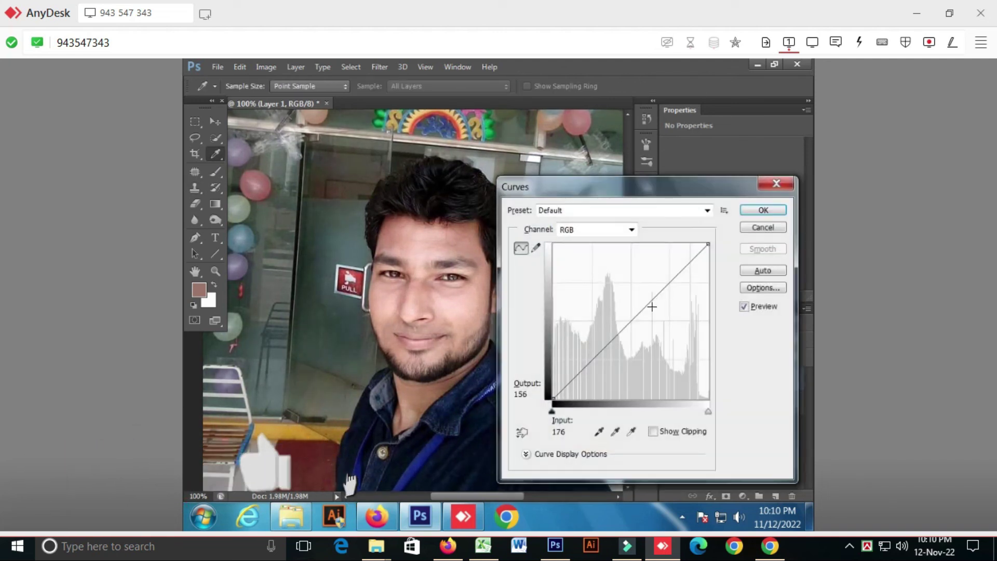
{"action": "left_click", "coordinate": [624, 320]}
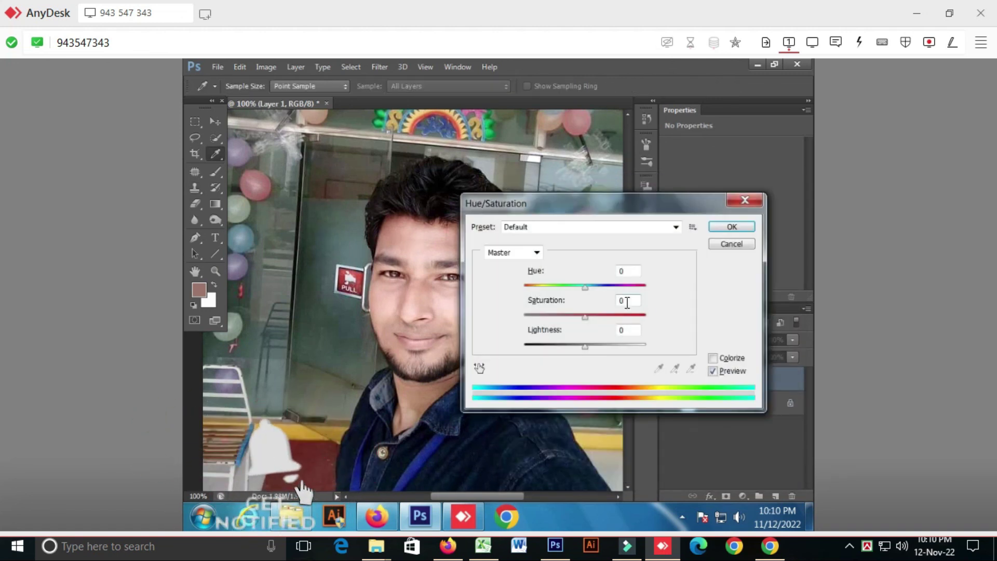
Try a Hue/Saturation adjustment with saturation at +3 on the portrait layer.
{"action": "left_click", "coordinate": [588, 317]}
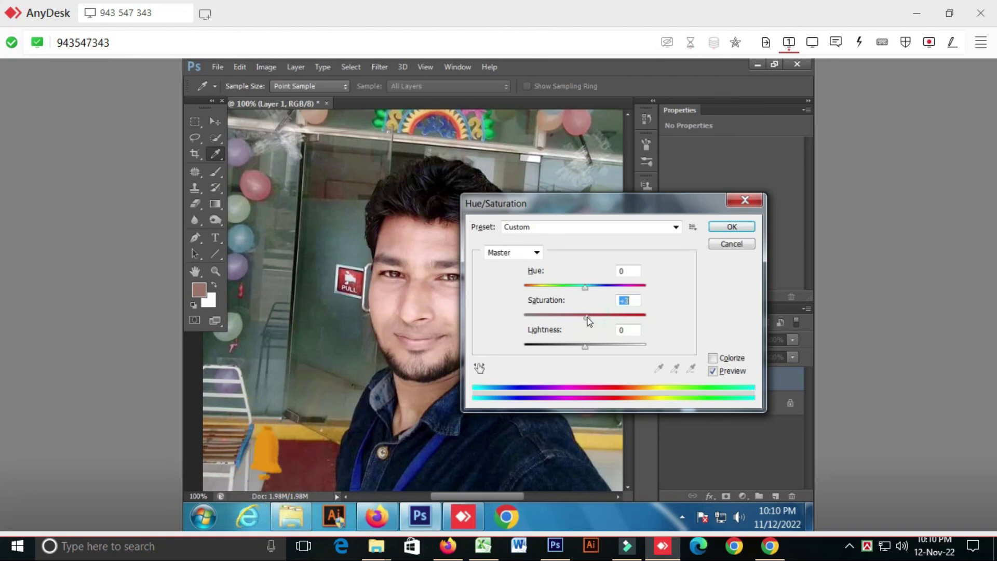
{"action": "left_click", "coordinate": [717, 244]}
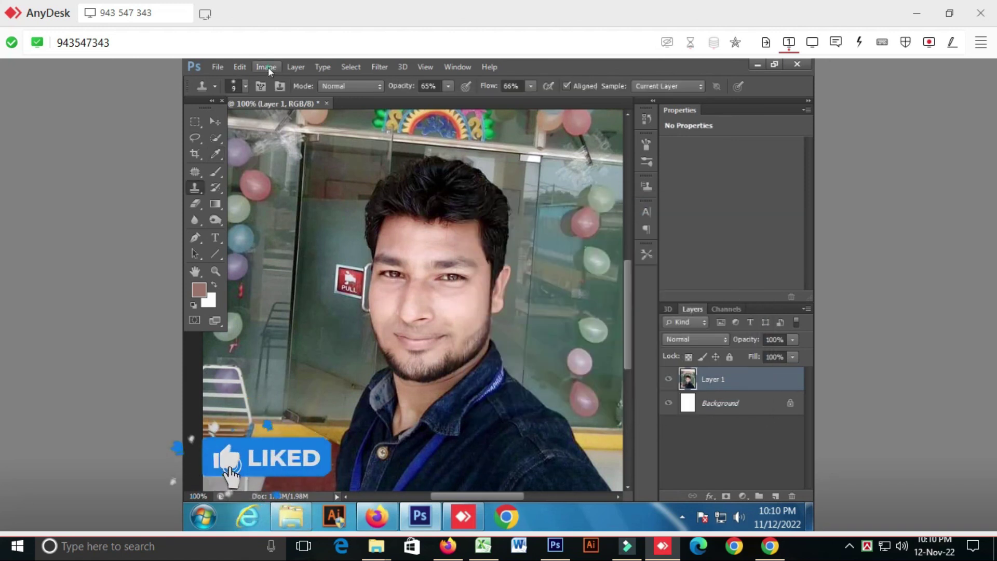
Apply a Brightness/Contrast adjustment to the portrait with brightness -6 and contrast 8.
{"action": "left_click", "coordinate": [266, 66]}
{"action": "mouse_move", "coordinate": [290, 114]}
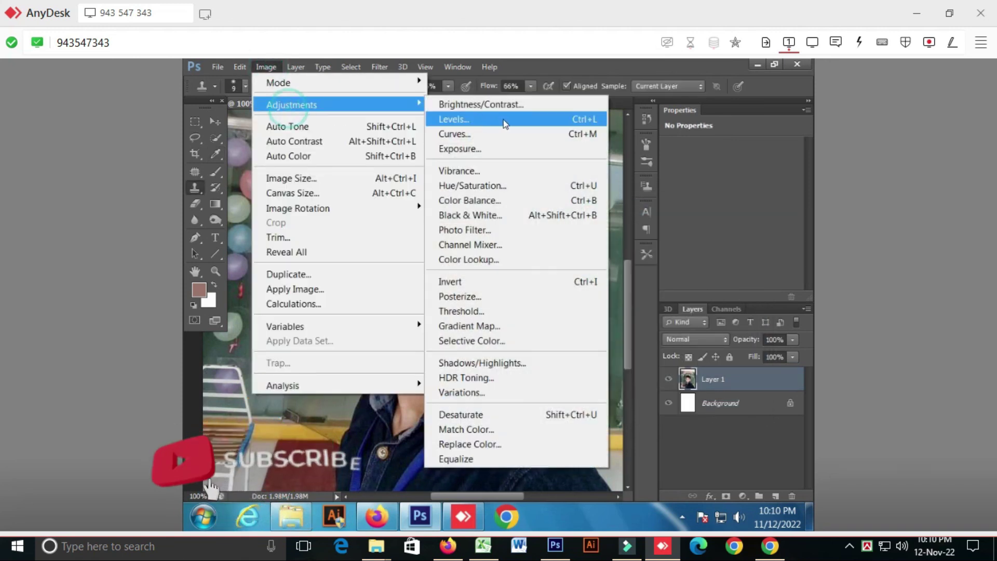
{"action": "left_click", "coordinate": [525, 106]}
{"action": "left_click", "coordinate": [644, 209]}
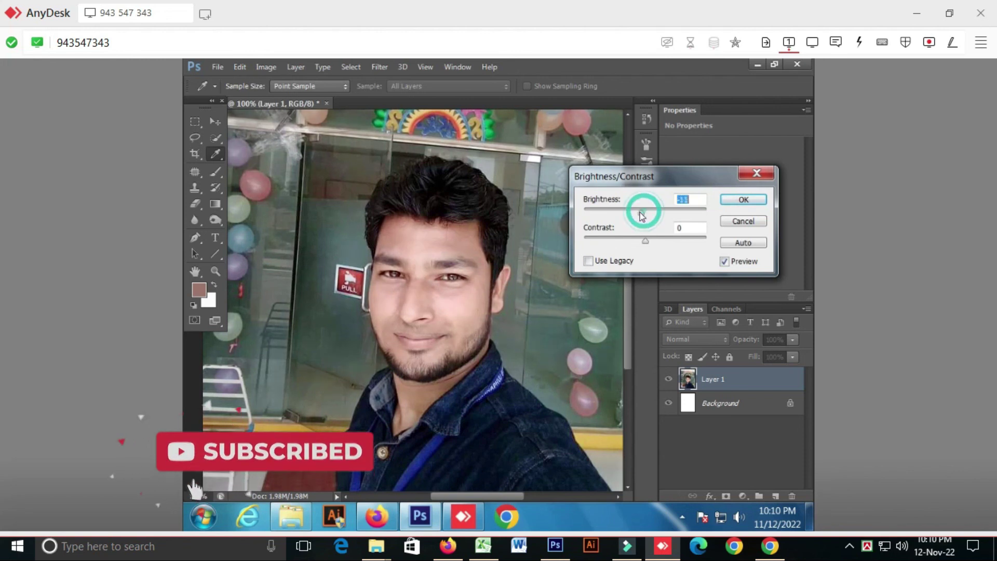
{"action": "left_click", "coordinate": [649, 242]}
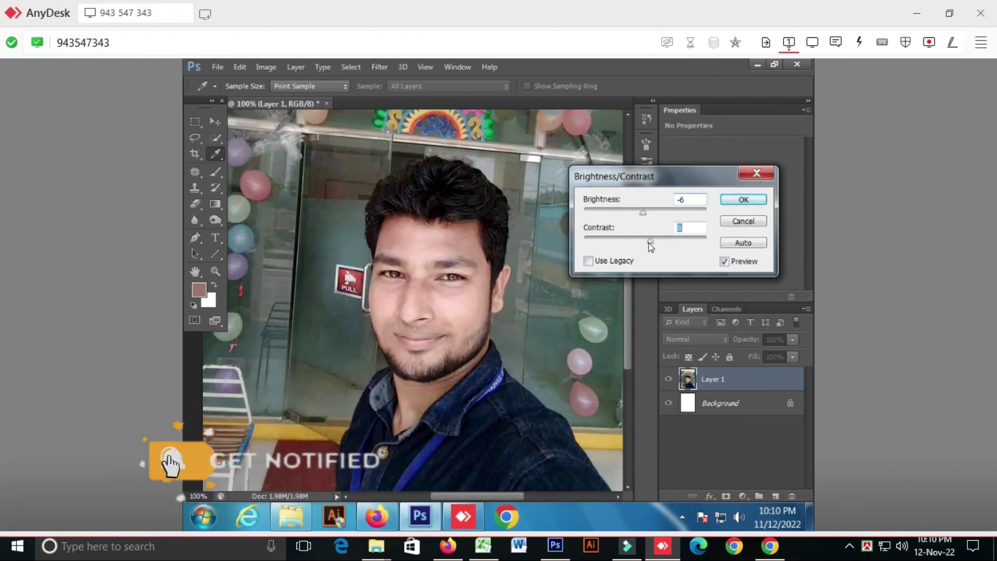
{"action": "left_click", "coordinate": [744, 200]}
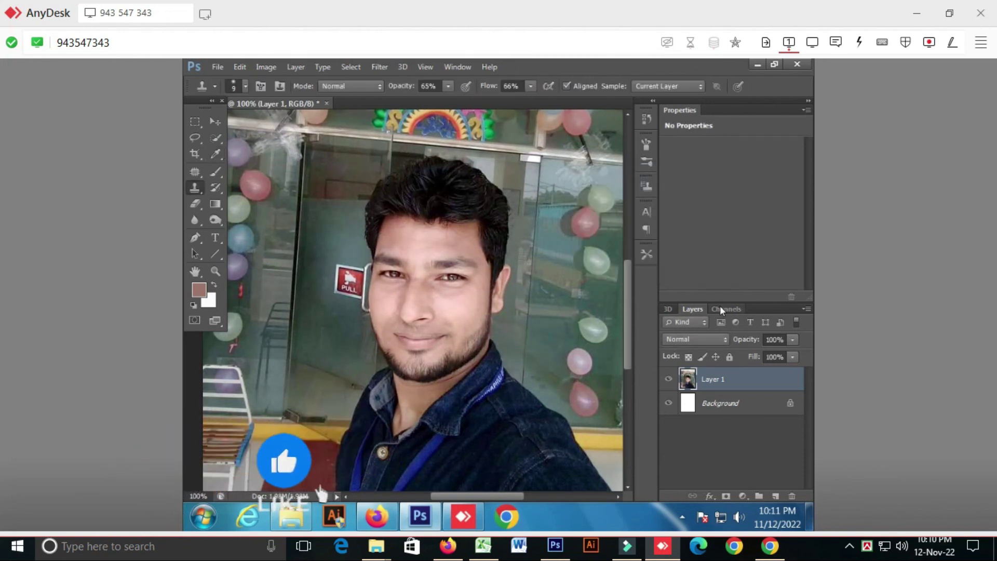
Save the retouched portrait to the Desktop as a JPEG named "s gmnkhas0df o", accepting the default JPEG options.
{"action": "key", "text": "ctrl+s"}
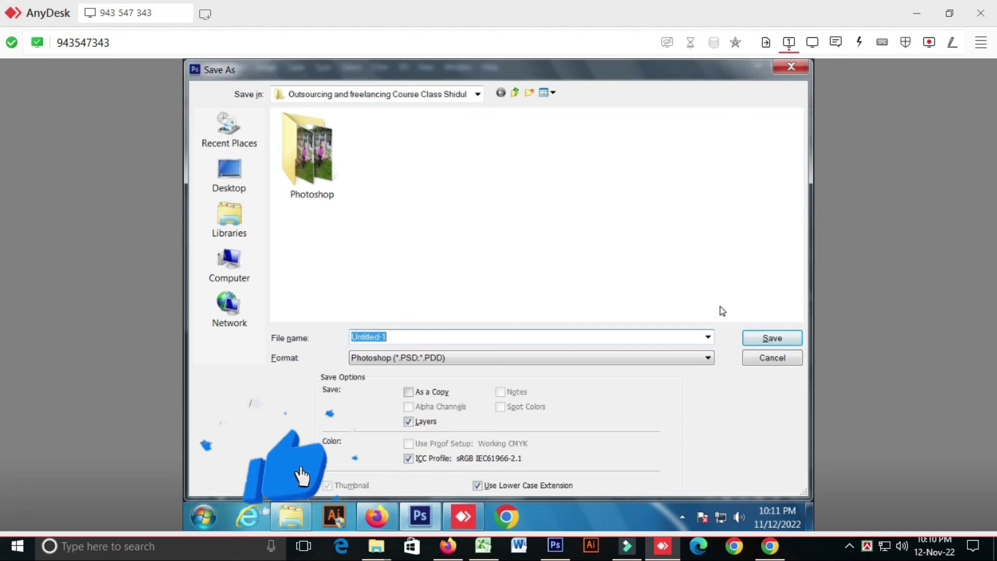
{"action": "left_click", "coordinate": [229, 174]}
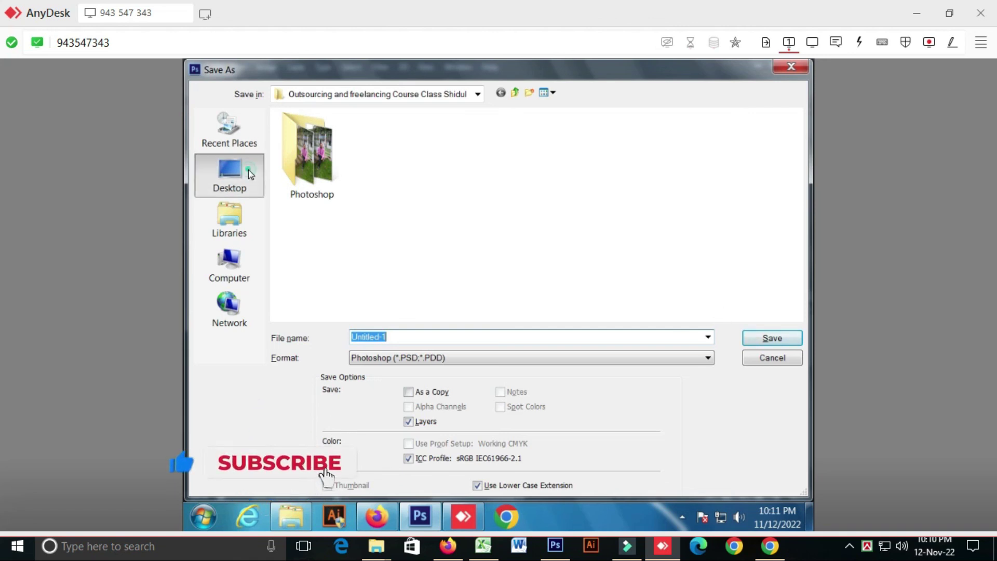
{"action": "left_click", "coordinate": [410, 358]}
{"action": "left_click", "coordinate": [400, 227]}
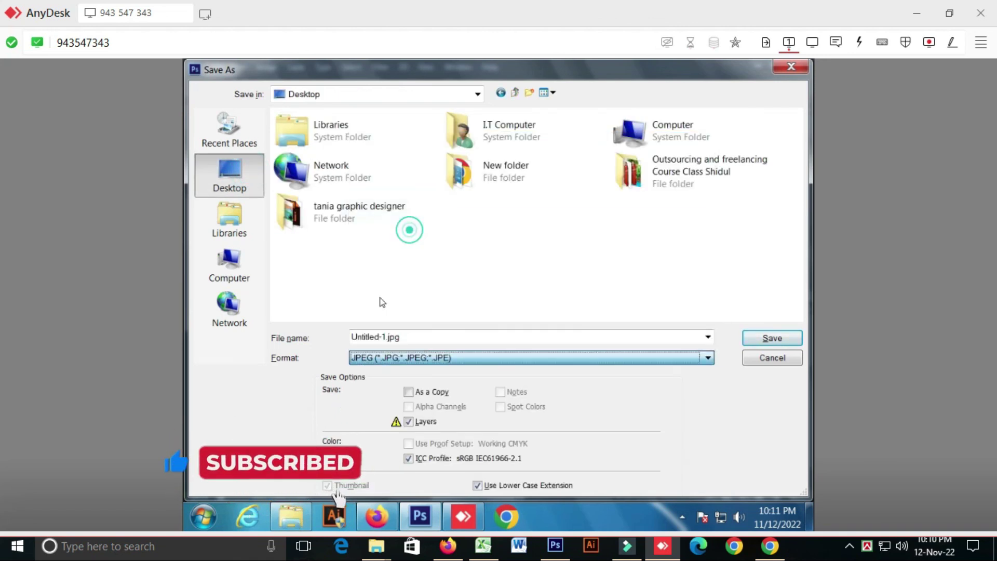
{"action": "double_click", "coordinate": [372, 336]}
{"action": "type", "text": "s gmrhas0df o"}
{"action": "key", "text": "Return"}
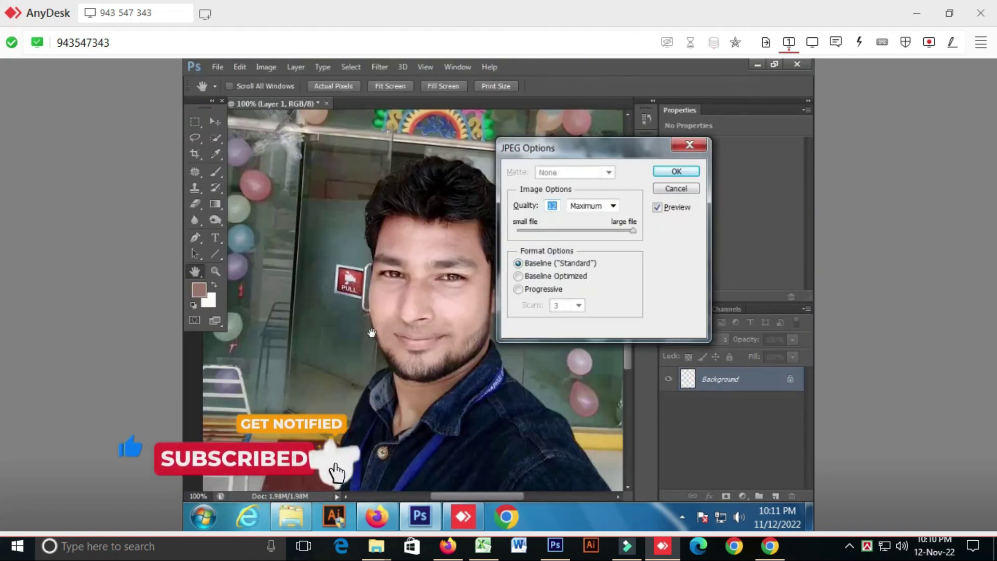
{"action": "key", "text": "Return"}
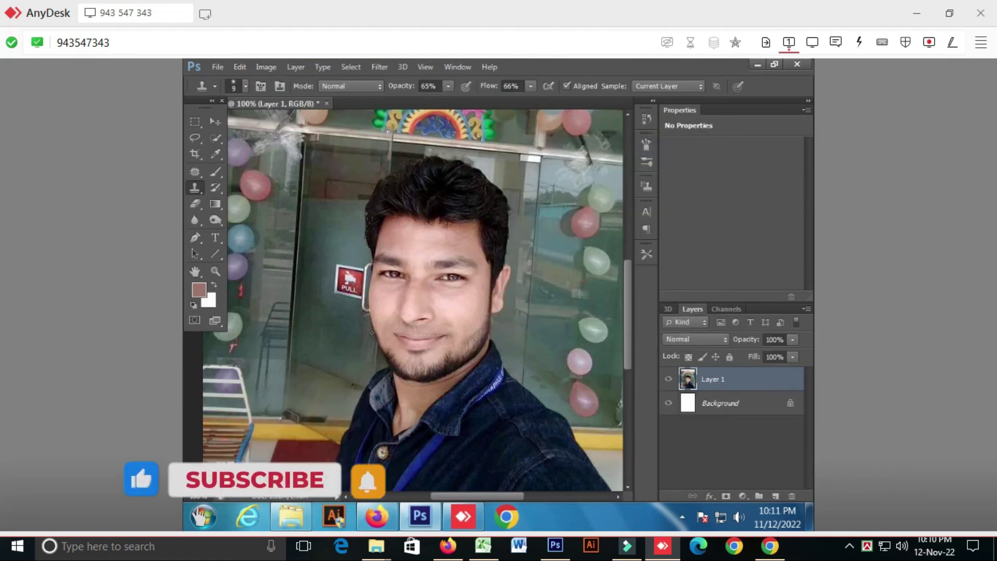
Close the layered document without saving changes and minimize Photoshop.
{"action": "key", "text": "ctrl+w"}
{"action": "key", "text": "n"}
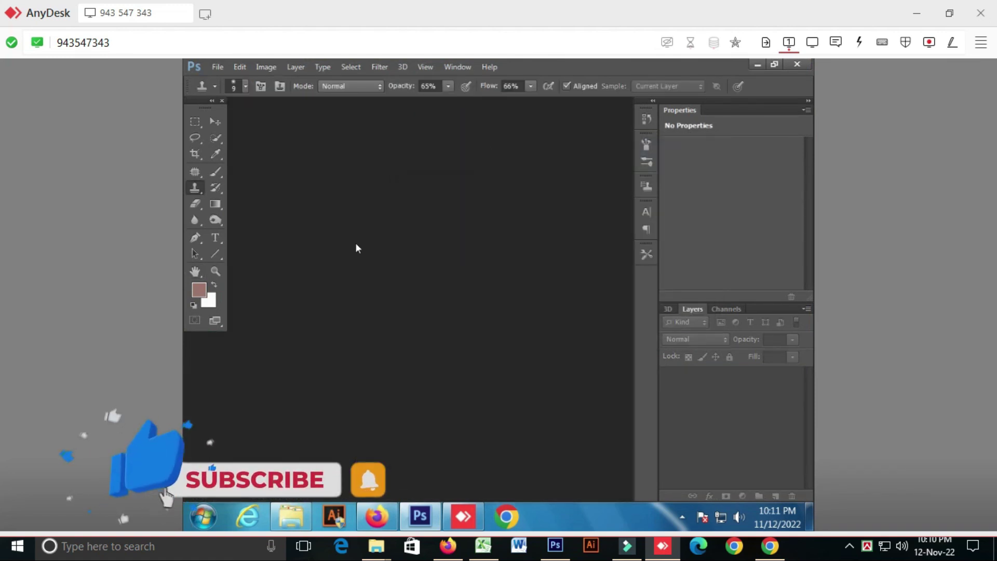
{"action": "left_click", "coordinate": [757, 65]}
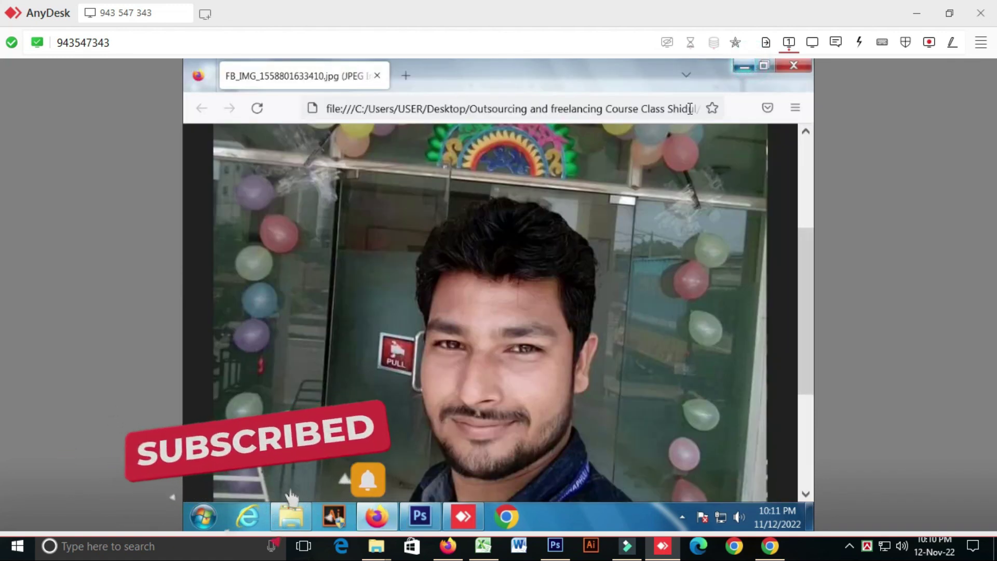
Minimize the photo folder and place the original photo's browser window, narrowed, over the right part of the desktop.
{"action": "double_click", "coordinate": [615, 64]}
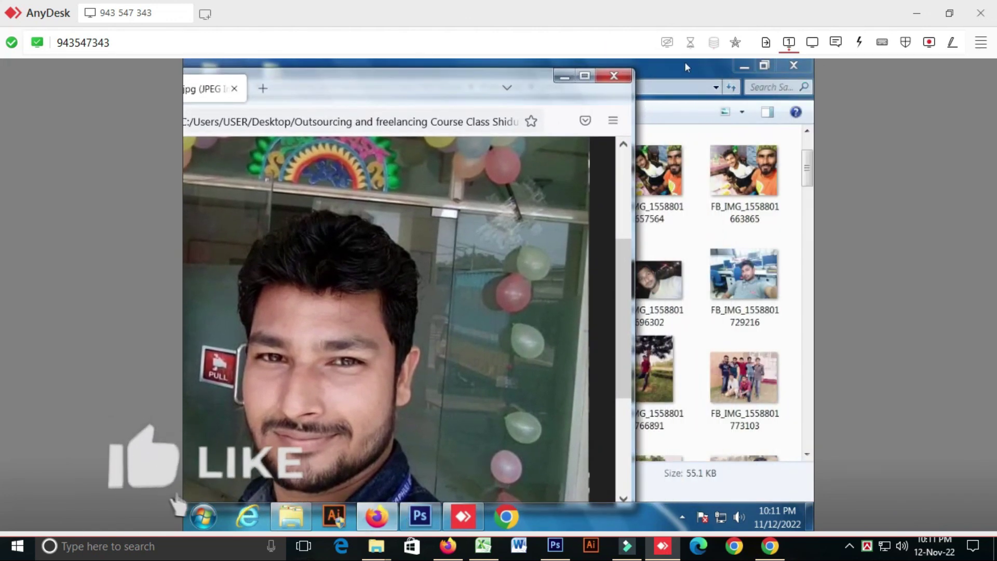
{"action": "left_click", "coordinate": [745, 67]}
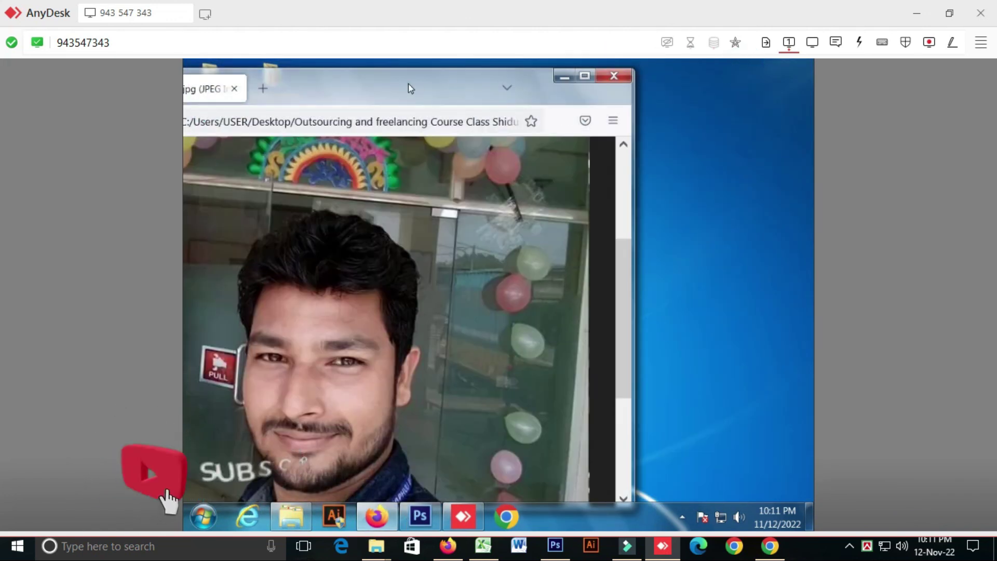
{"action": "left_click_drag", "start_coordinate": [411, 88], "coordinate": [647, 96]}
{"action": "left_click_drag", "start_coordinate": [244, 161], "coordinate": [419, 161]}
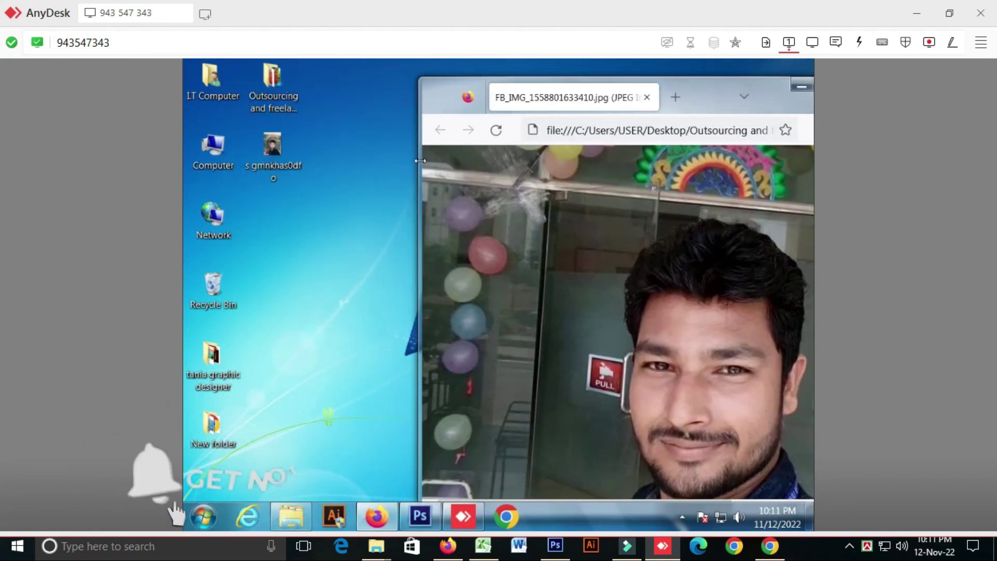
Open the saved "s gmnkhas0df o" image in Windows Photo Viewer, enlarge the face, and place its window beside the original photo.
{"action": "right_click", "coordinate": [277, 160]}
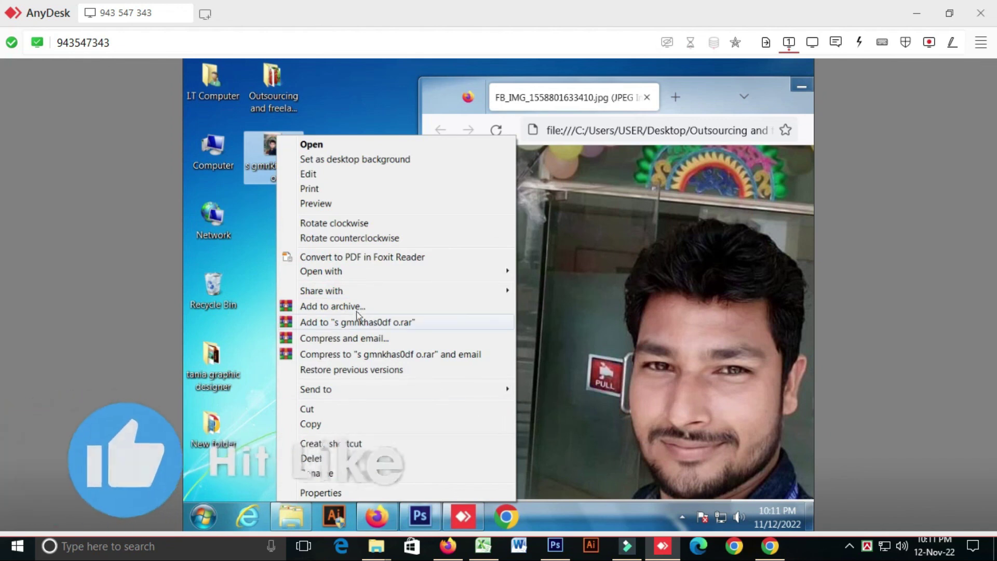
{"action": "left_click", "coordinate": [343, 272]}
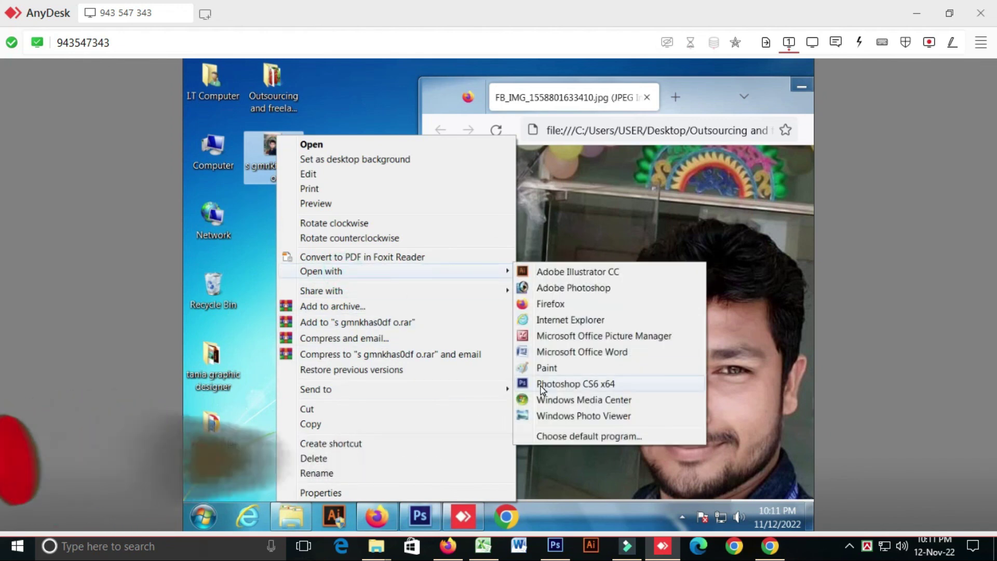
{"action": "left_click", "coordinate": [542, 415]}
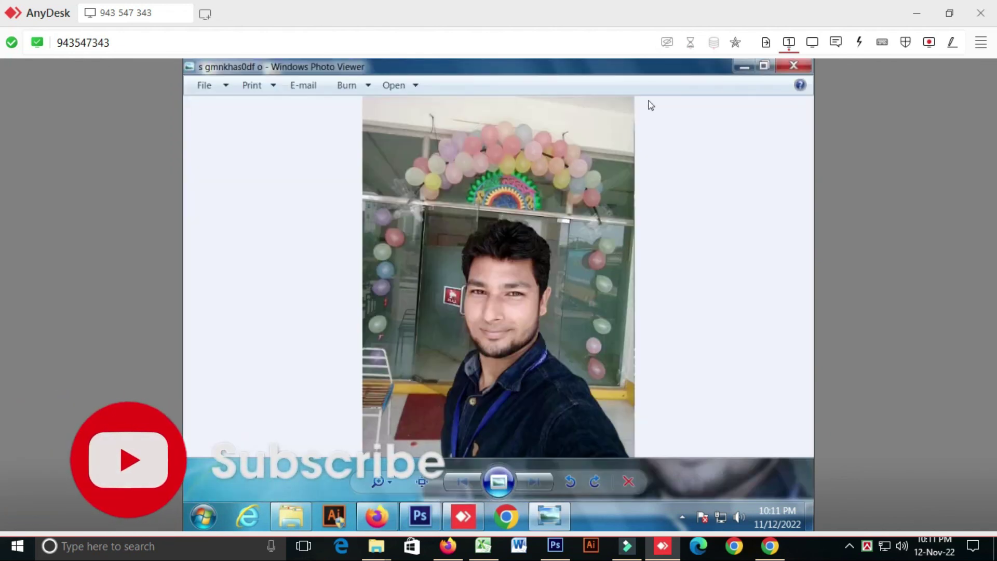
{"action": "double_click", "coordinate": [656, 65]}
{"action": "scroll", "coordinate": [629, 306], "scroll_direction": "up", "scroll_amount": 5}
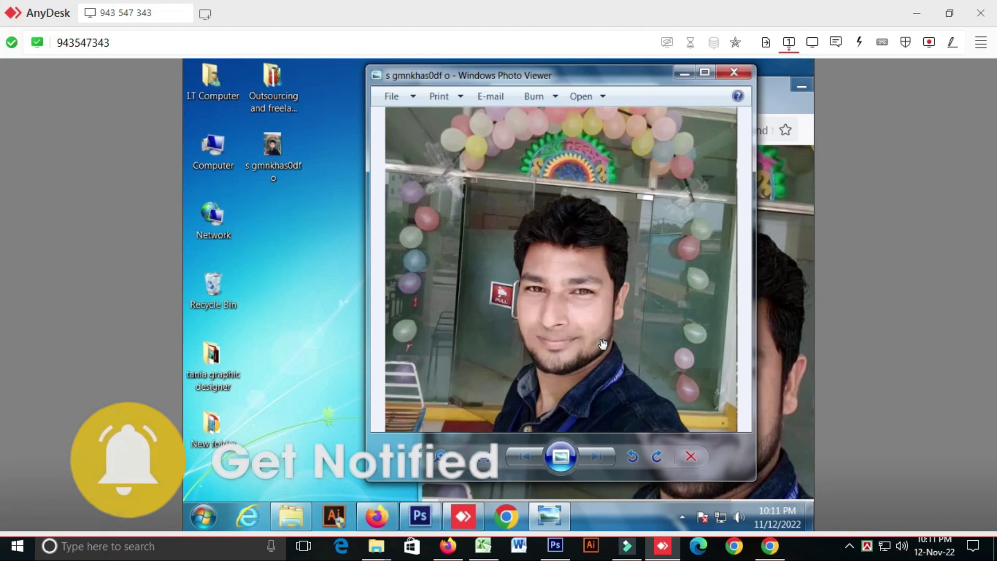
{"action": "left_click_drag", "start_coordinate": [606, 78], "coordinate": [333, 151]}
Enlarge the face in the original browser photo to compare the moustache area with the retouched image.
{"action": "left_click", "coordinate": [679, 308]}
{"action": "left_click", "coordinate": [691, 335]}
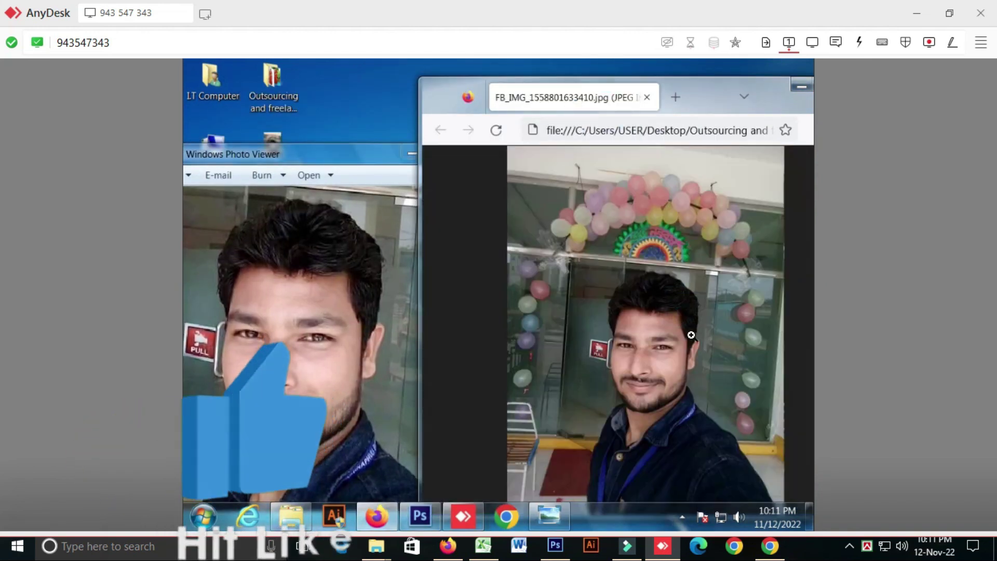
{"action": "left_click", "coordinate": [643, 351]}
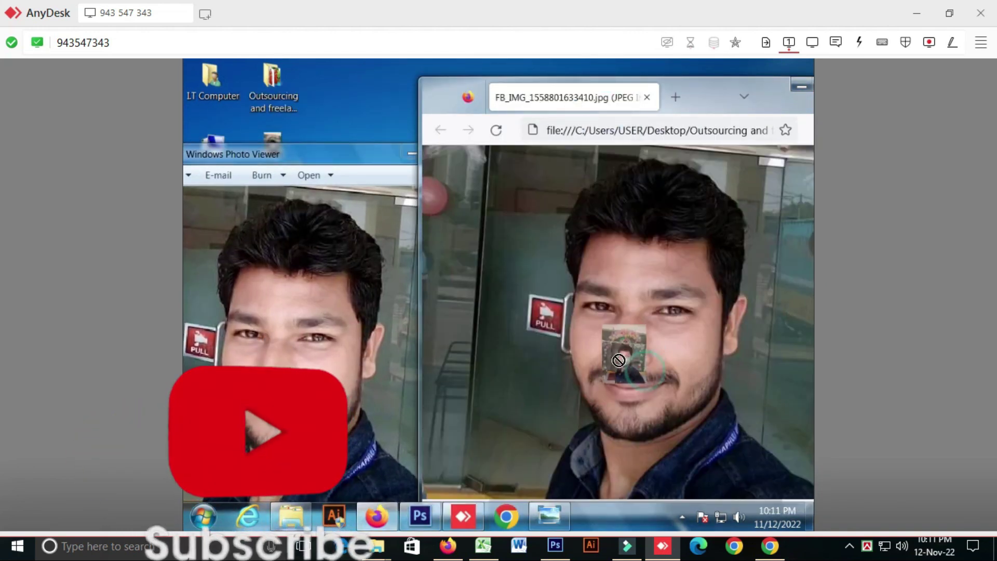
{"action": "scroll", "coordinate": [647, 360], "scroll_direction": "up", "scroll_amount": 3}
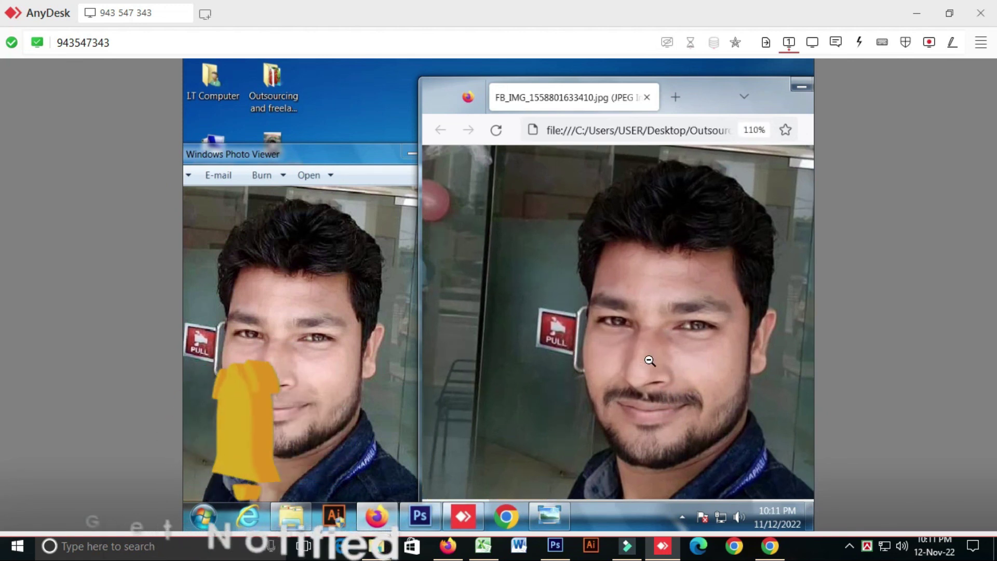
{"action": "scroll", "coordinate": [648, 358], "scroll_direction": "down", "scroll_amount": 5}
{"action": "scroll", "coordinate": [632, 396], "scroll_direction": "up", "scroll_amount": 5}
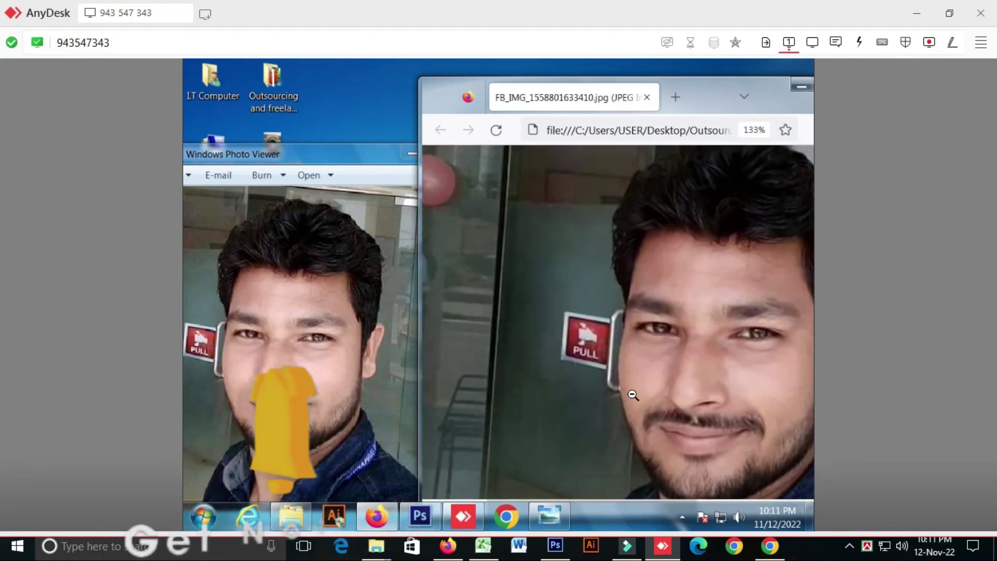